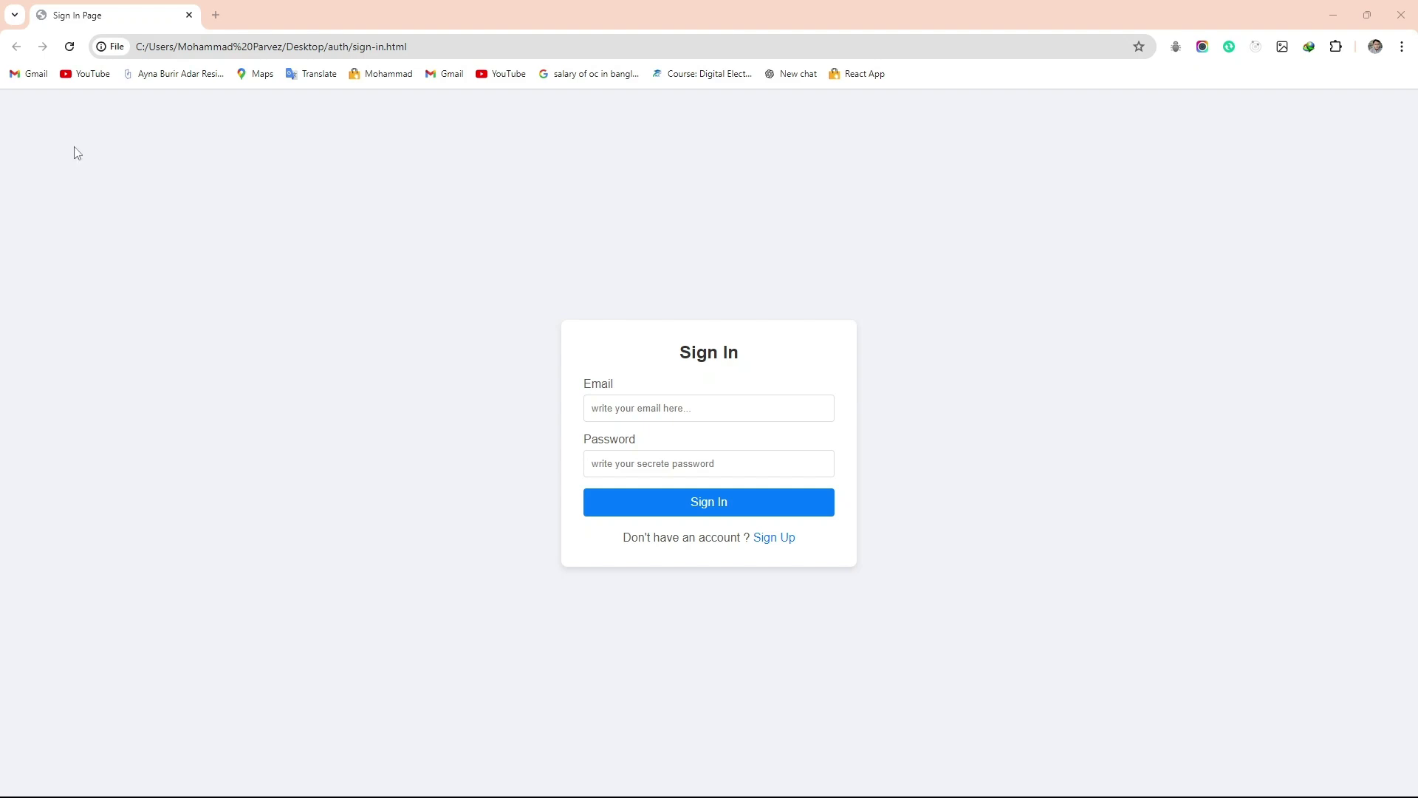
Load github.com in a new tab and show the account's list of 173 repositories
click(215, 15)
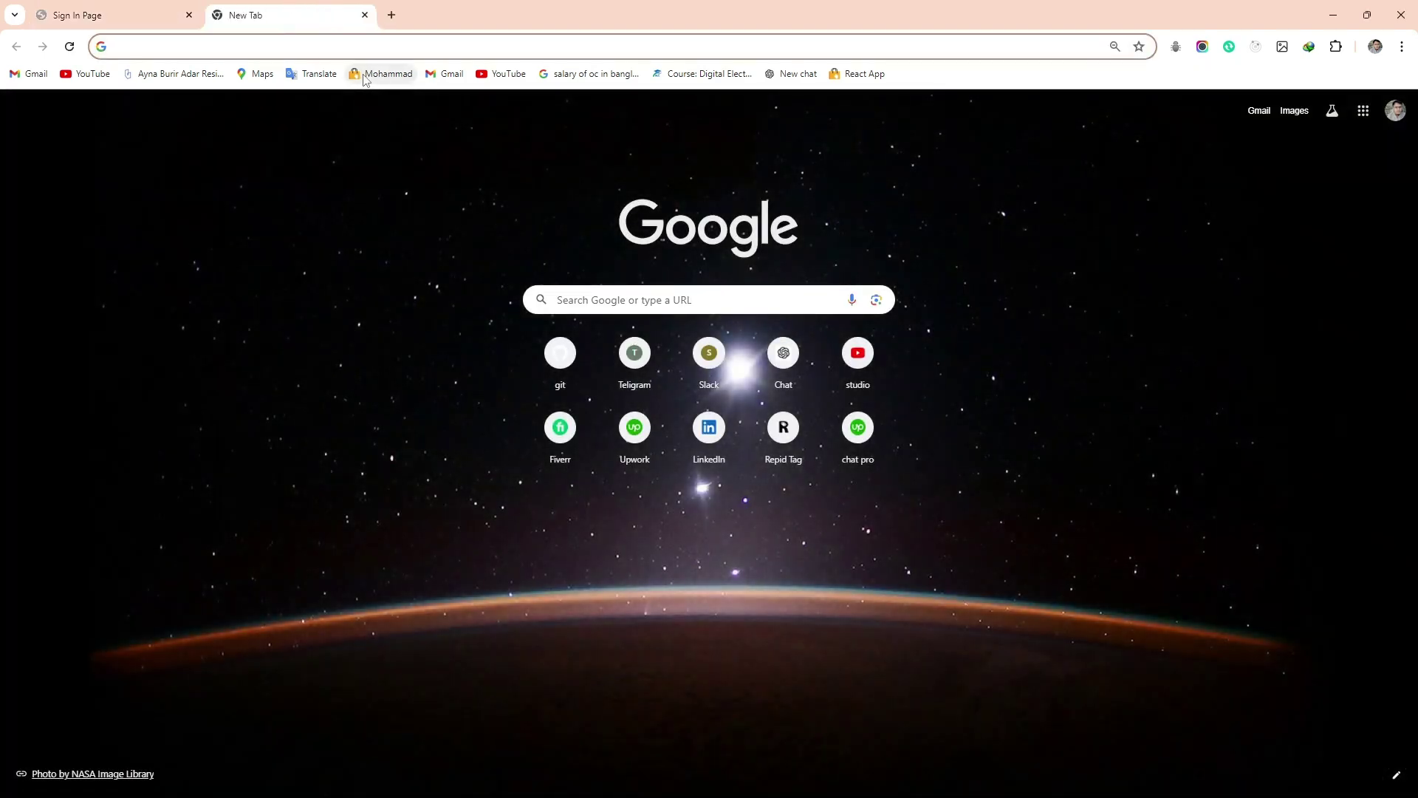
text(gi)
key(Return)
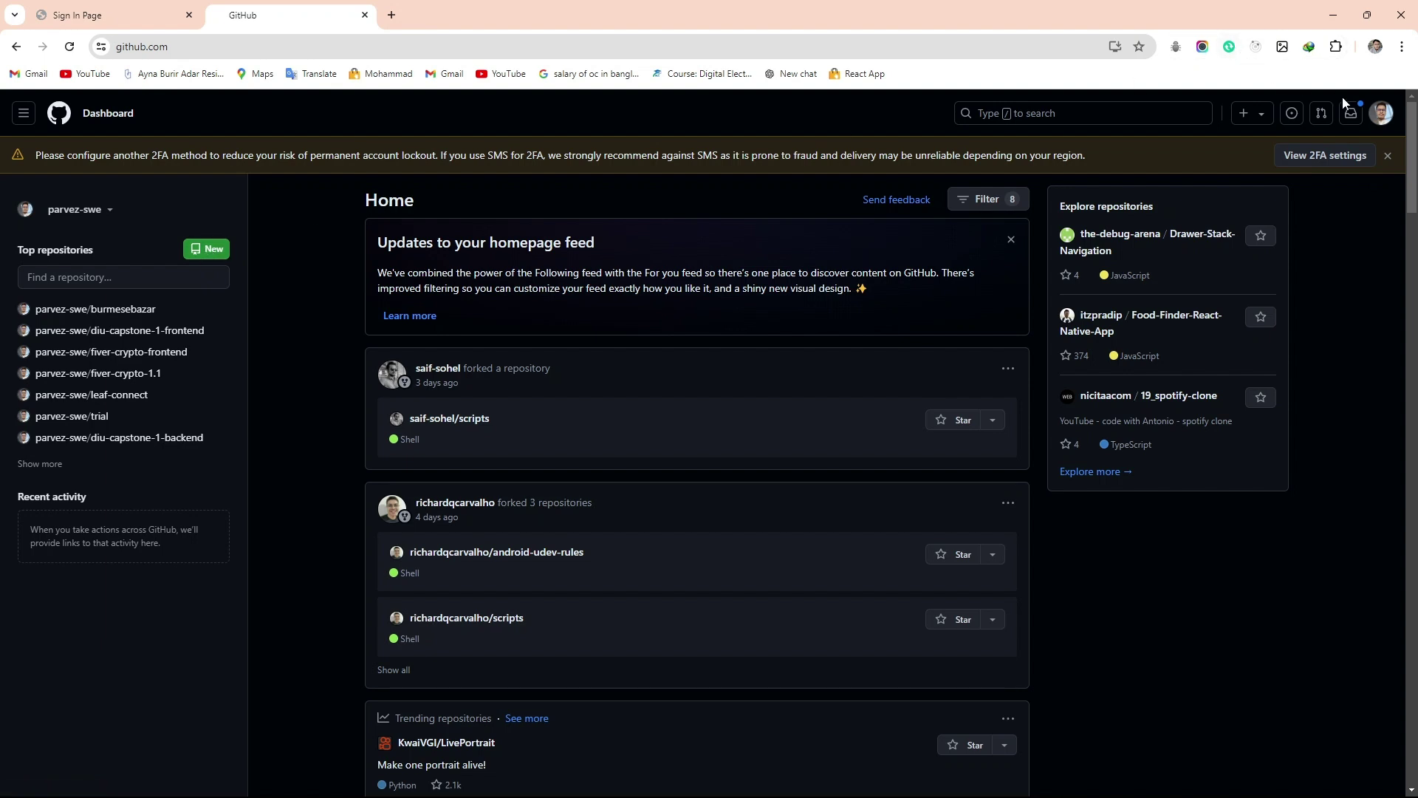
click(1384, 117)
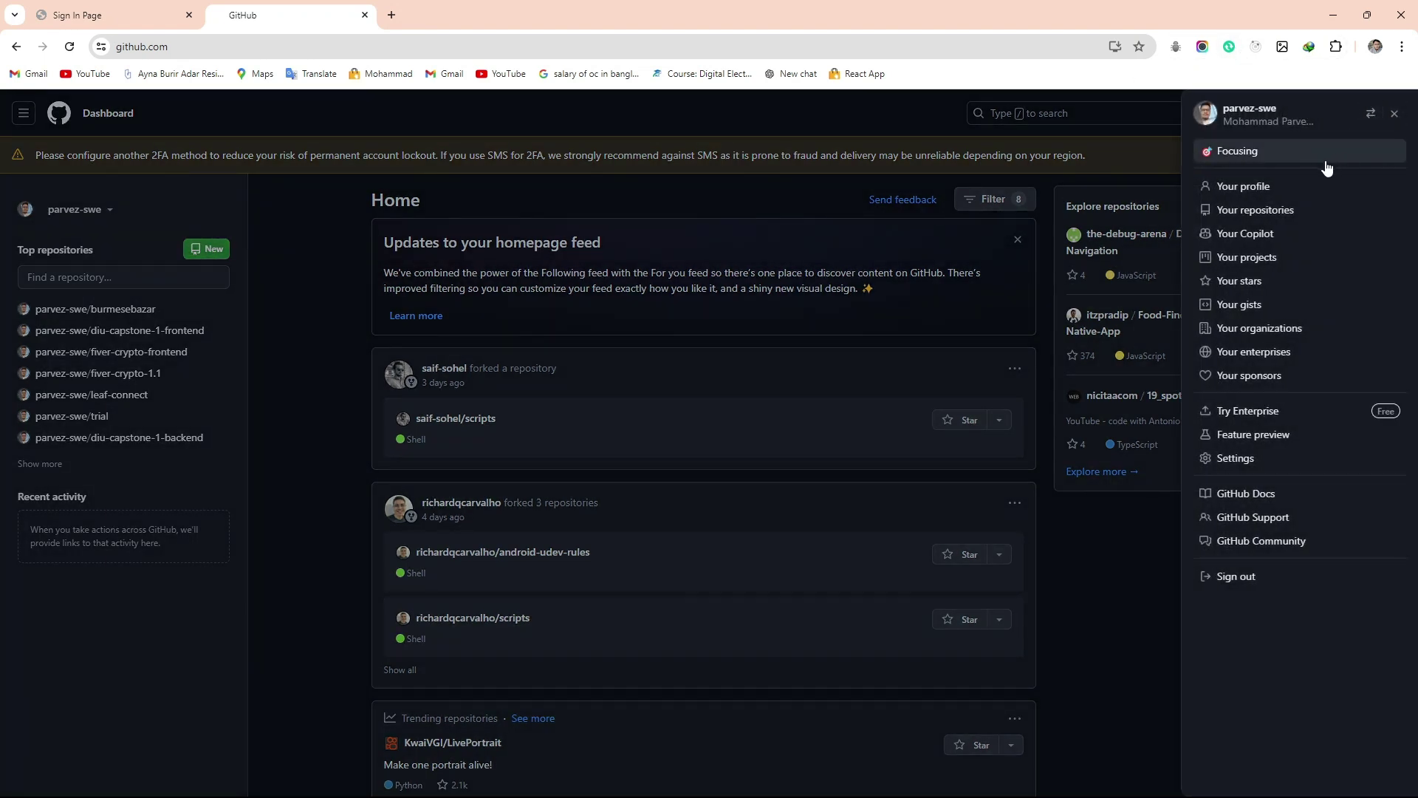
click(1274, 212)
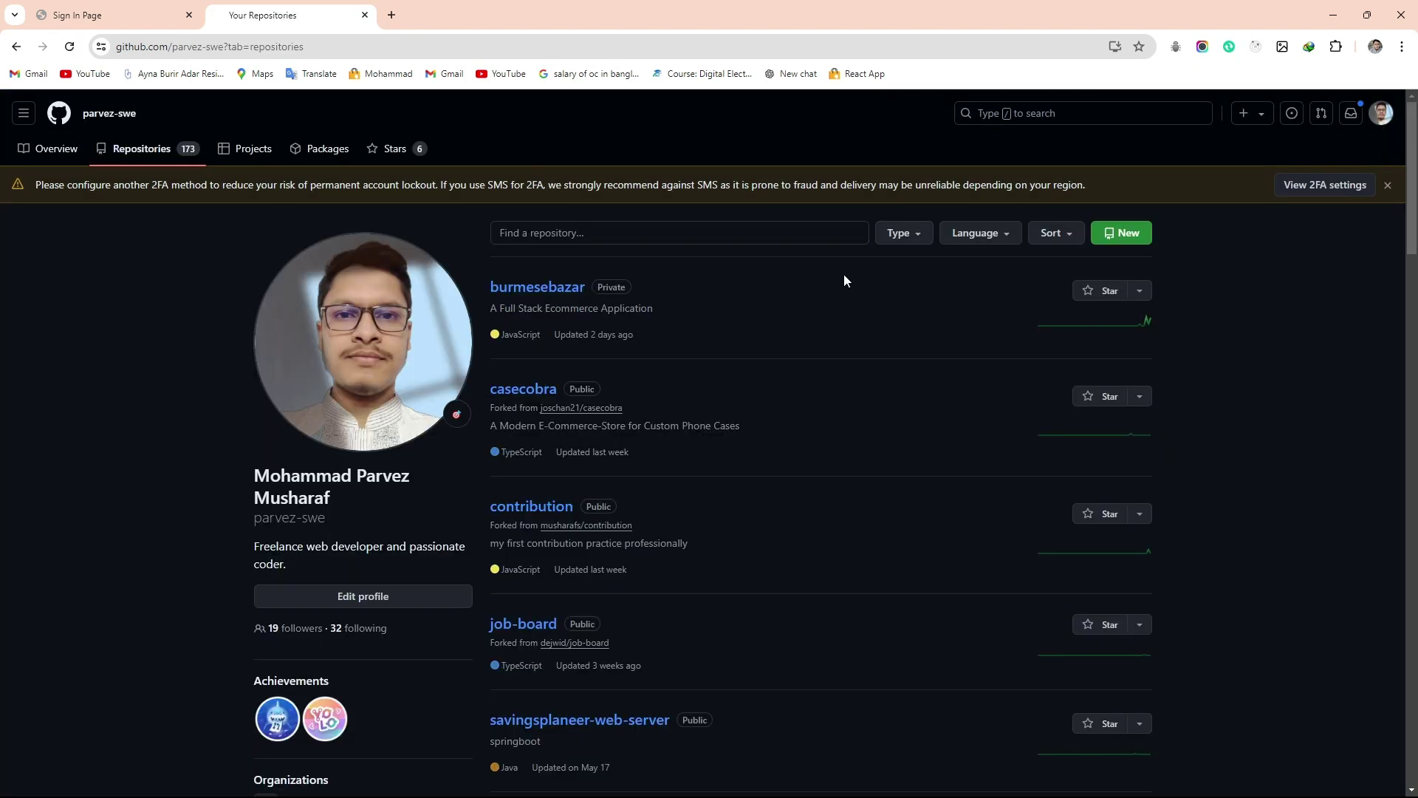
Start a new repository and begin its name with 'auth'
click(1121, 235)
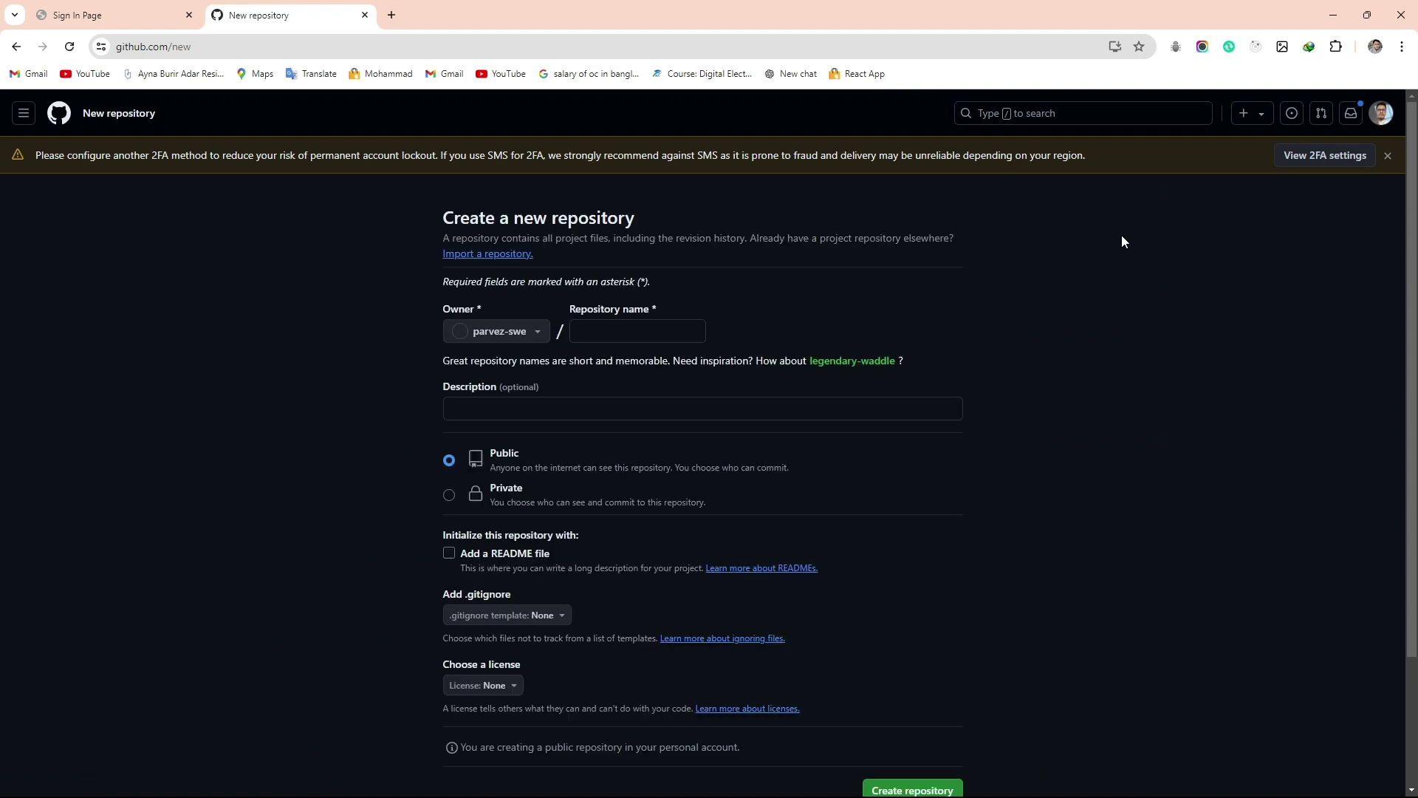
click(627, 325)
text(auth)
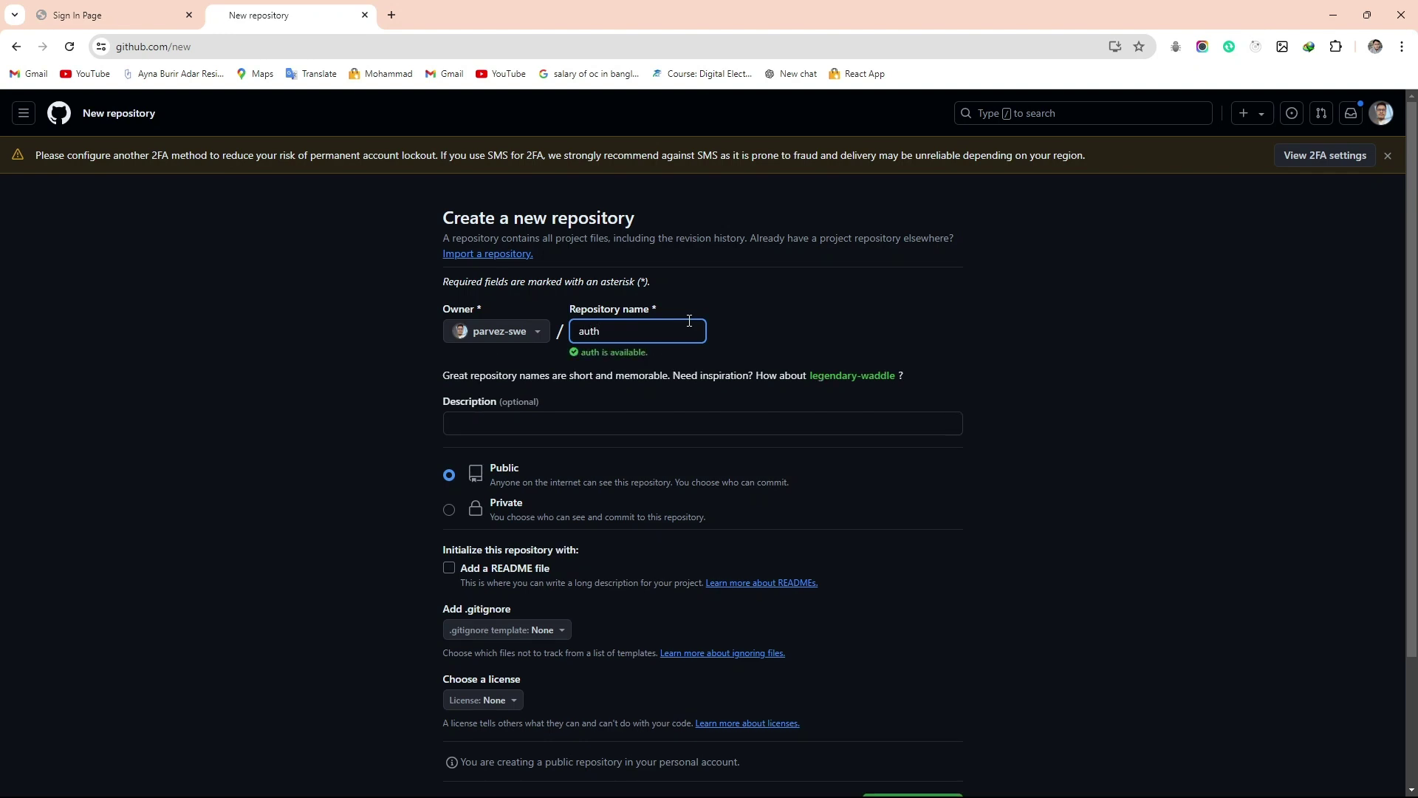
Check the local sign-in and sign-up pages, then name the repository auth-ui-with-html-css
click(107, 9)
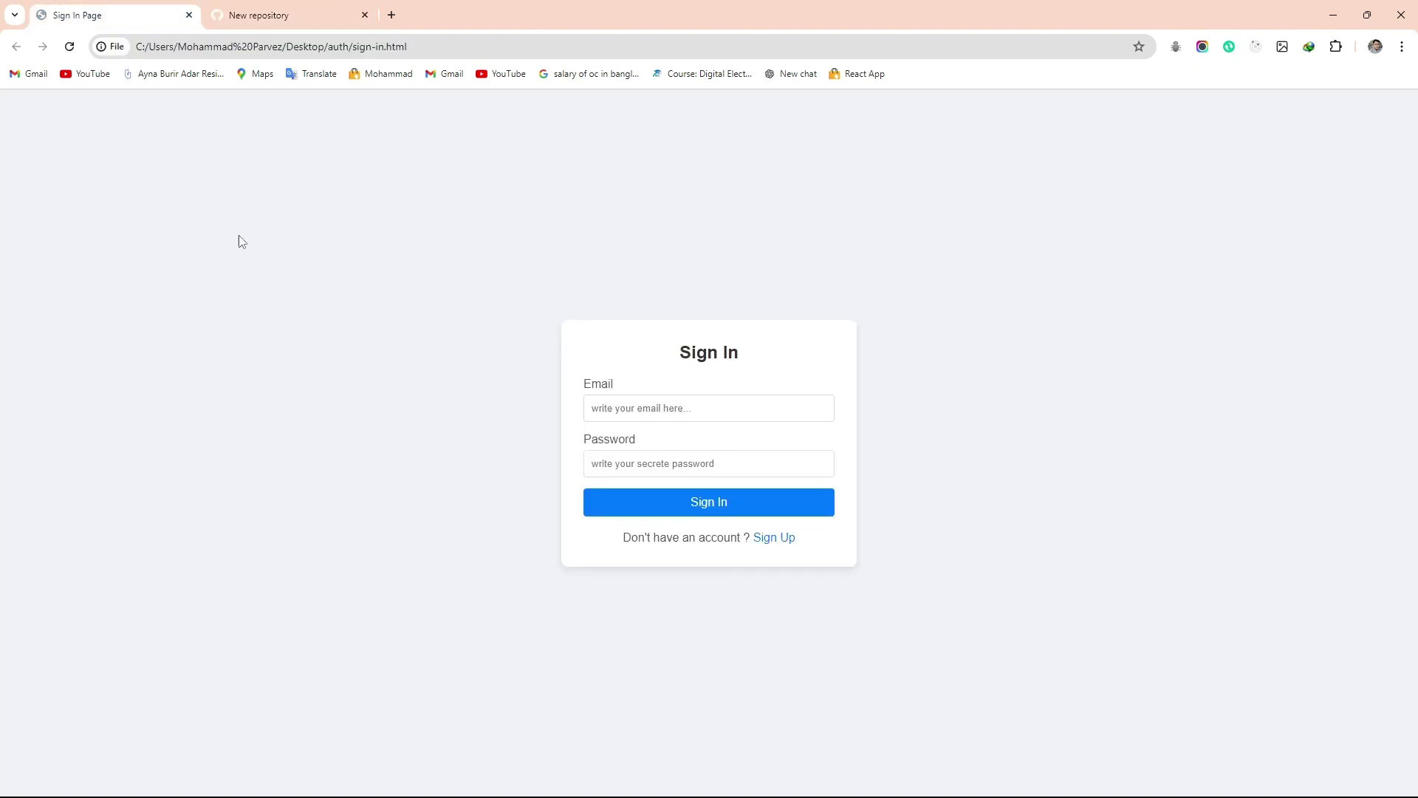
click(775, 538)
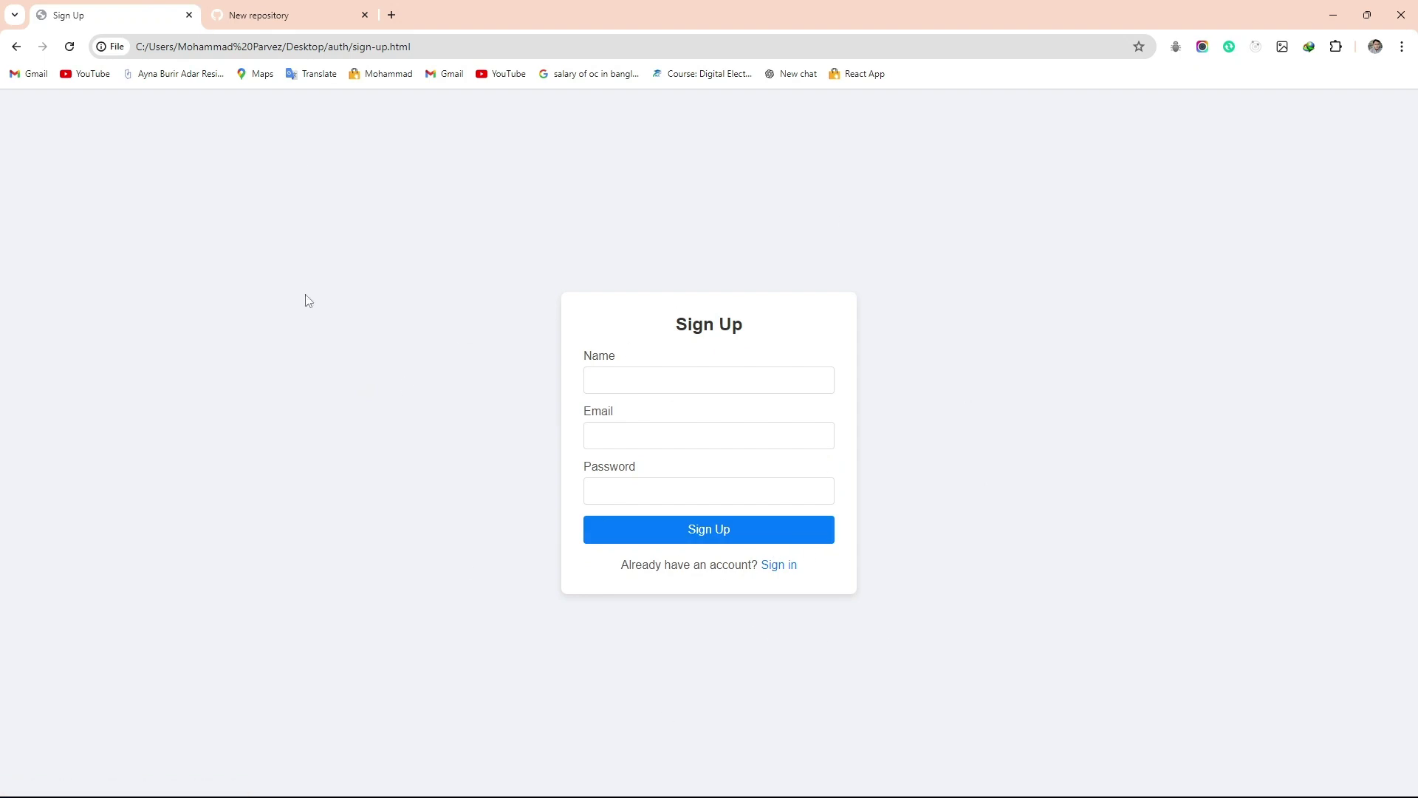
click(295, 9)
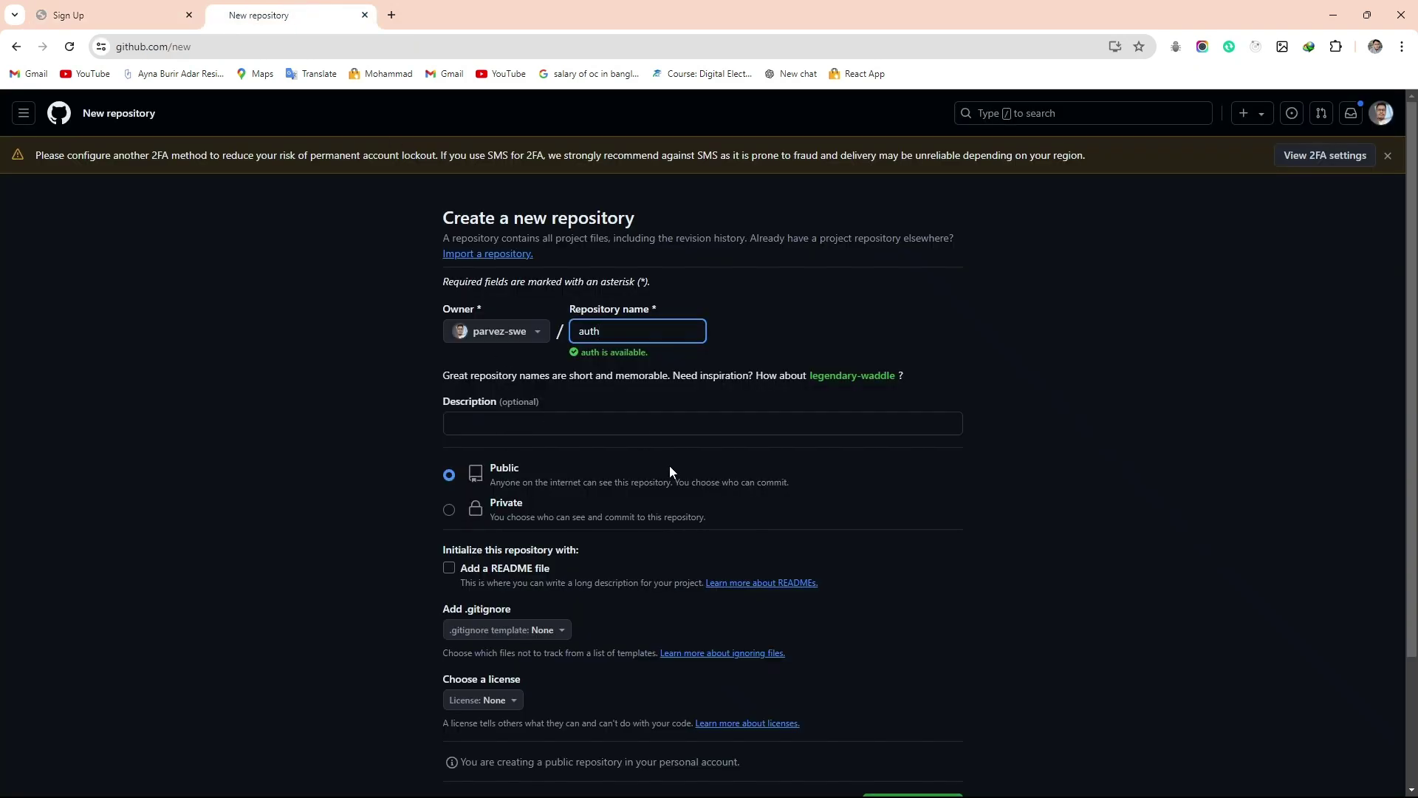
key(BackSpace)
key(BackSpace)
key(BackSpace)
text(auth)
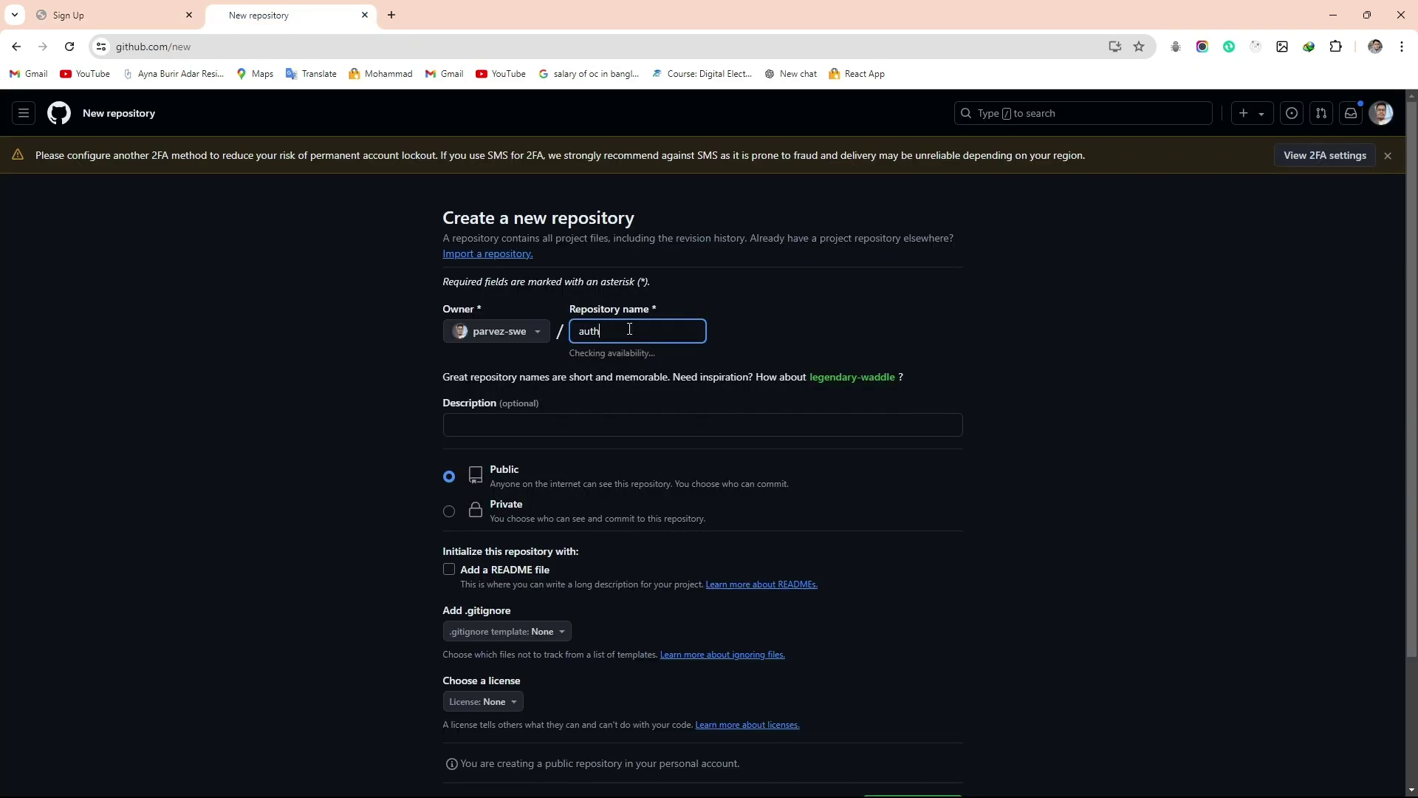
text(-ui)
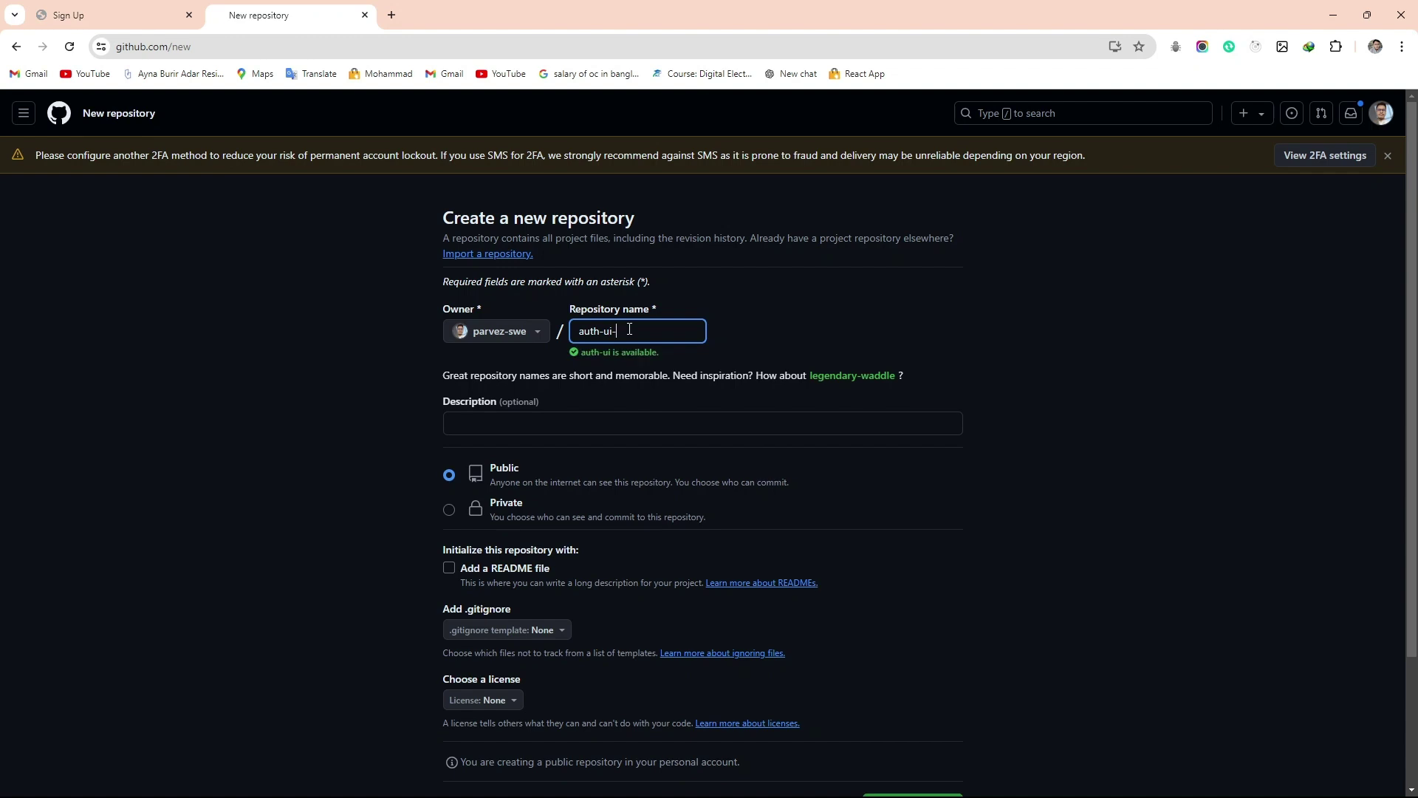
text(-with-htm)
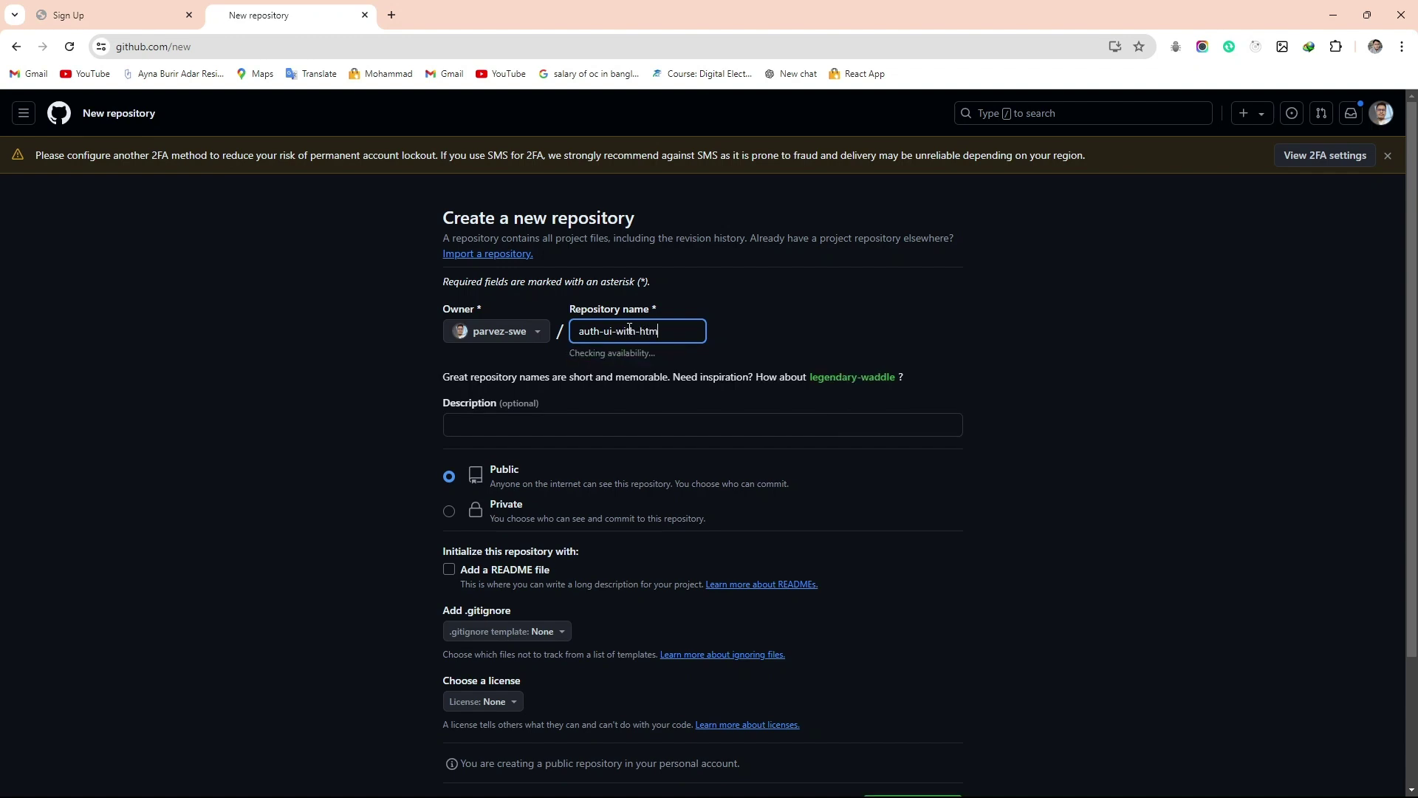
text(l-css)
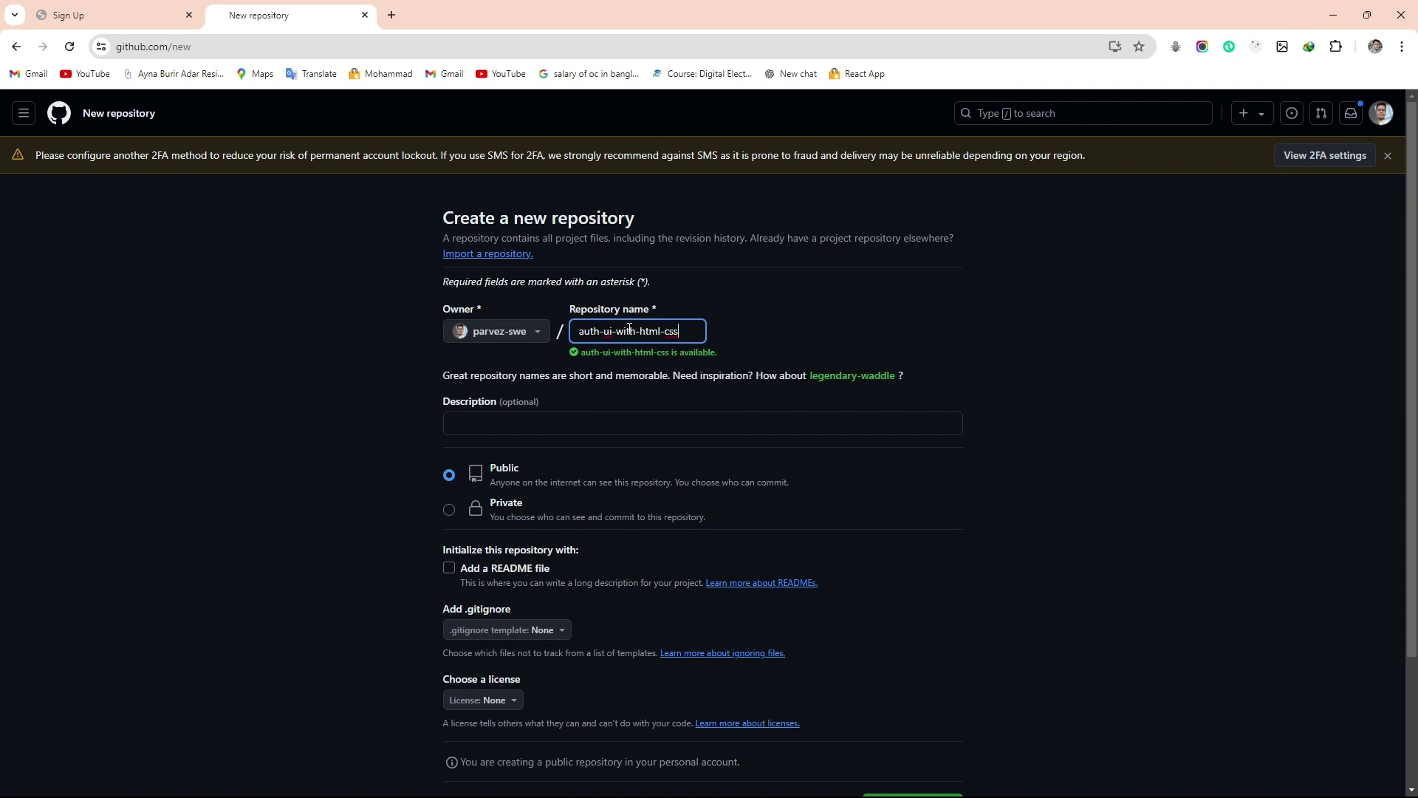
Enter the description 'its a learning project' and review the public, no-README settings
click(592, 417)
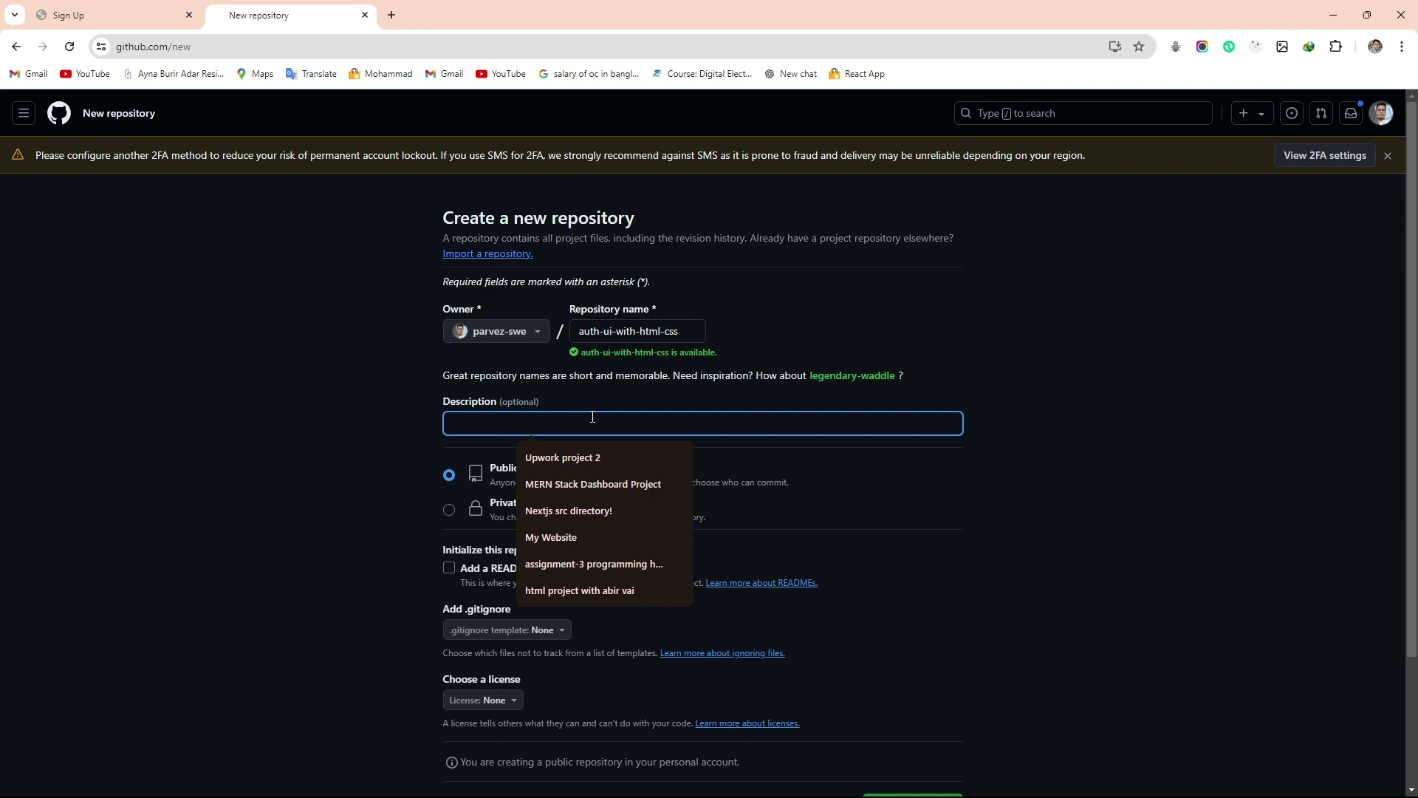
text(its a pr)
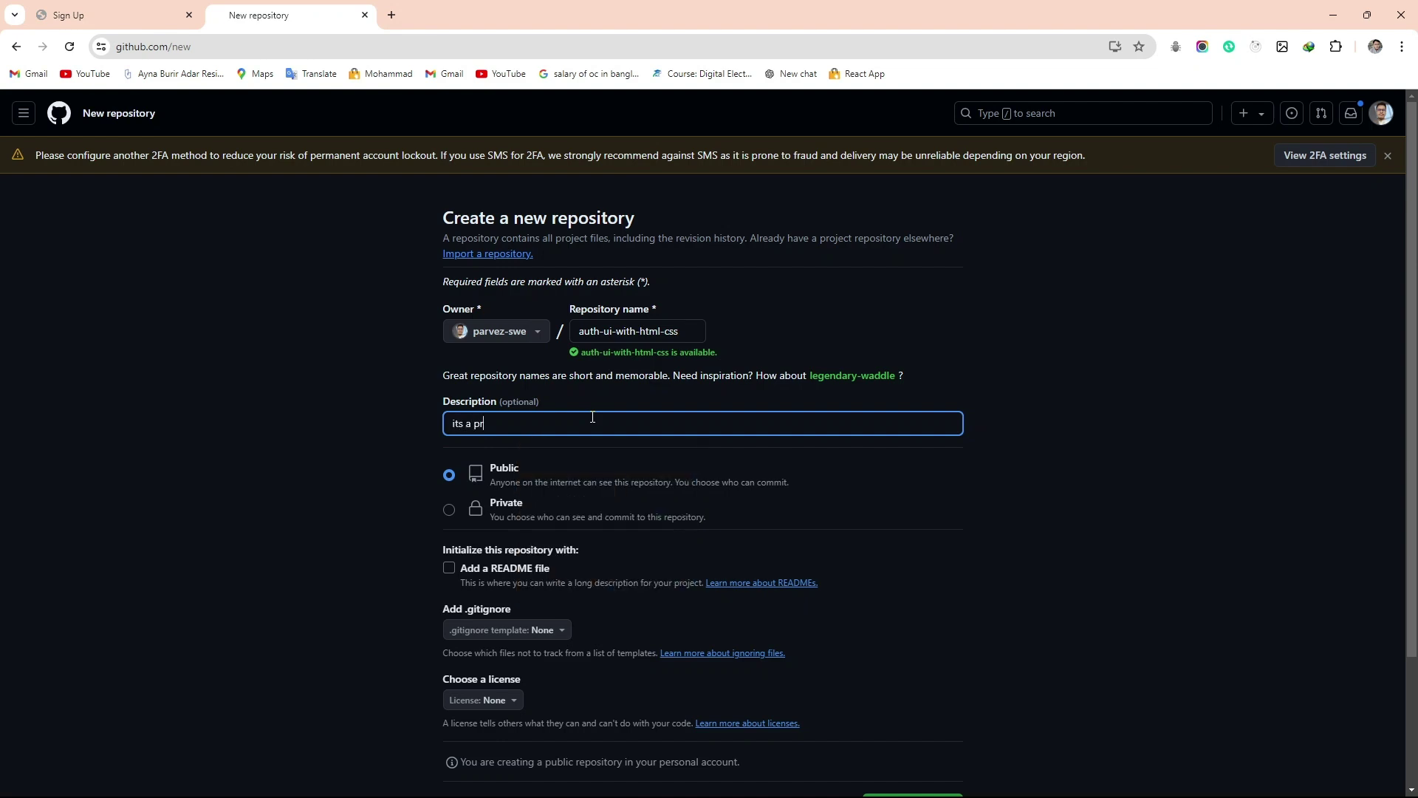
key(BackSpace)
text(earnign)
key(BackSpace)
key(BackSpace)
key(BackSpace)
text(ing pr)
text(oject)
scroll(494, 510, down, 3)
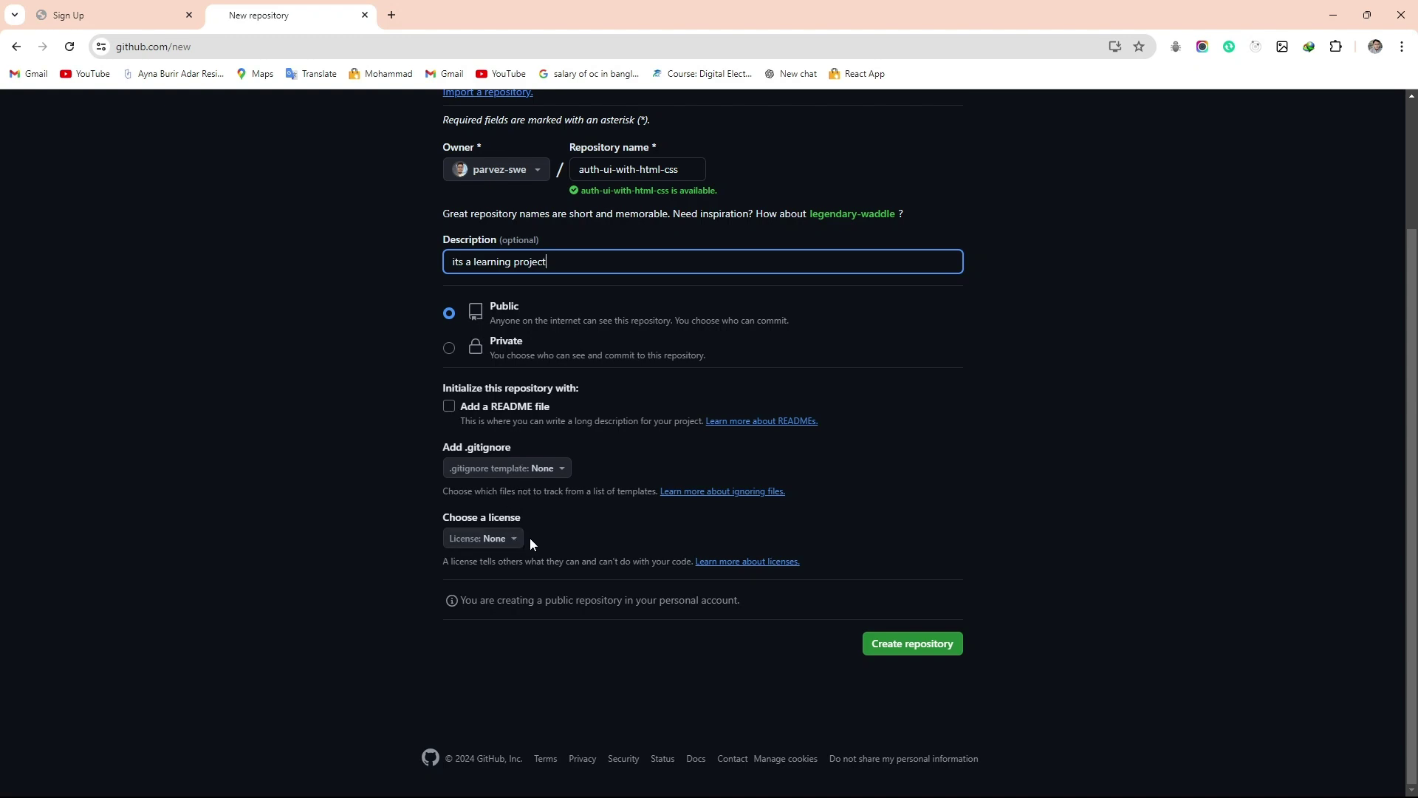
scroll(530, 540, up, 3)
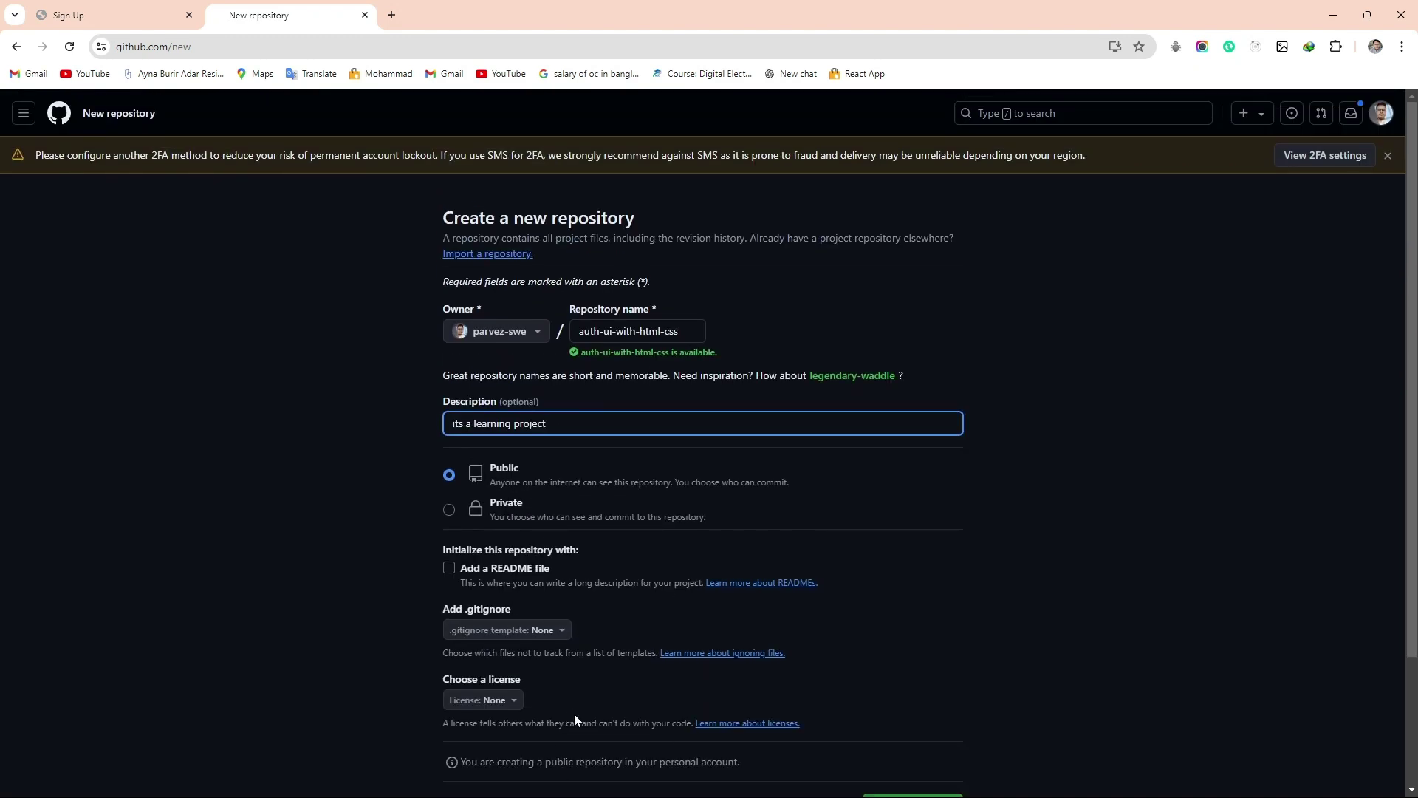
scroll(574, 714, down, 3)
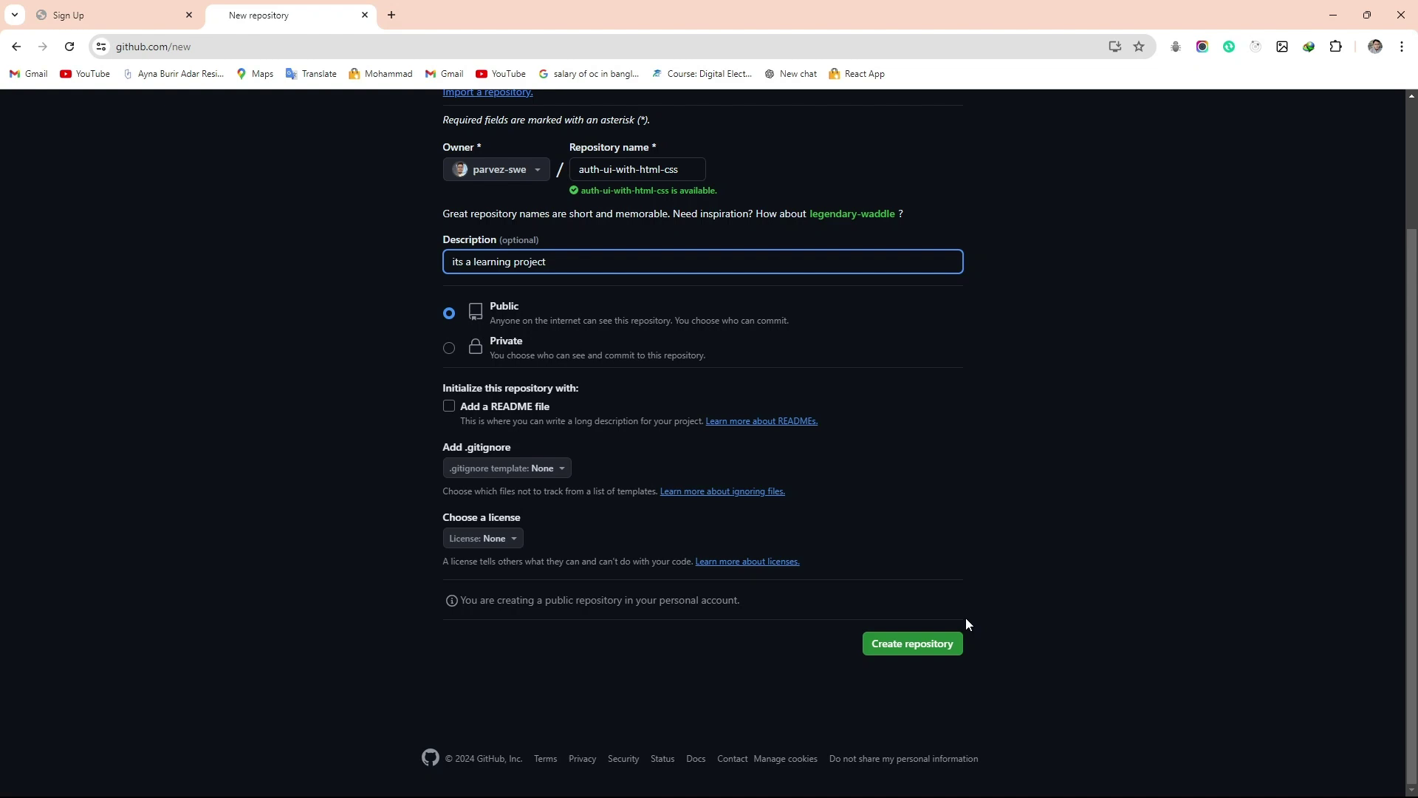
Create the repository and look over its quick setup commands
click(911, 651)
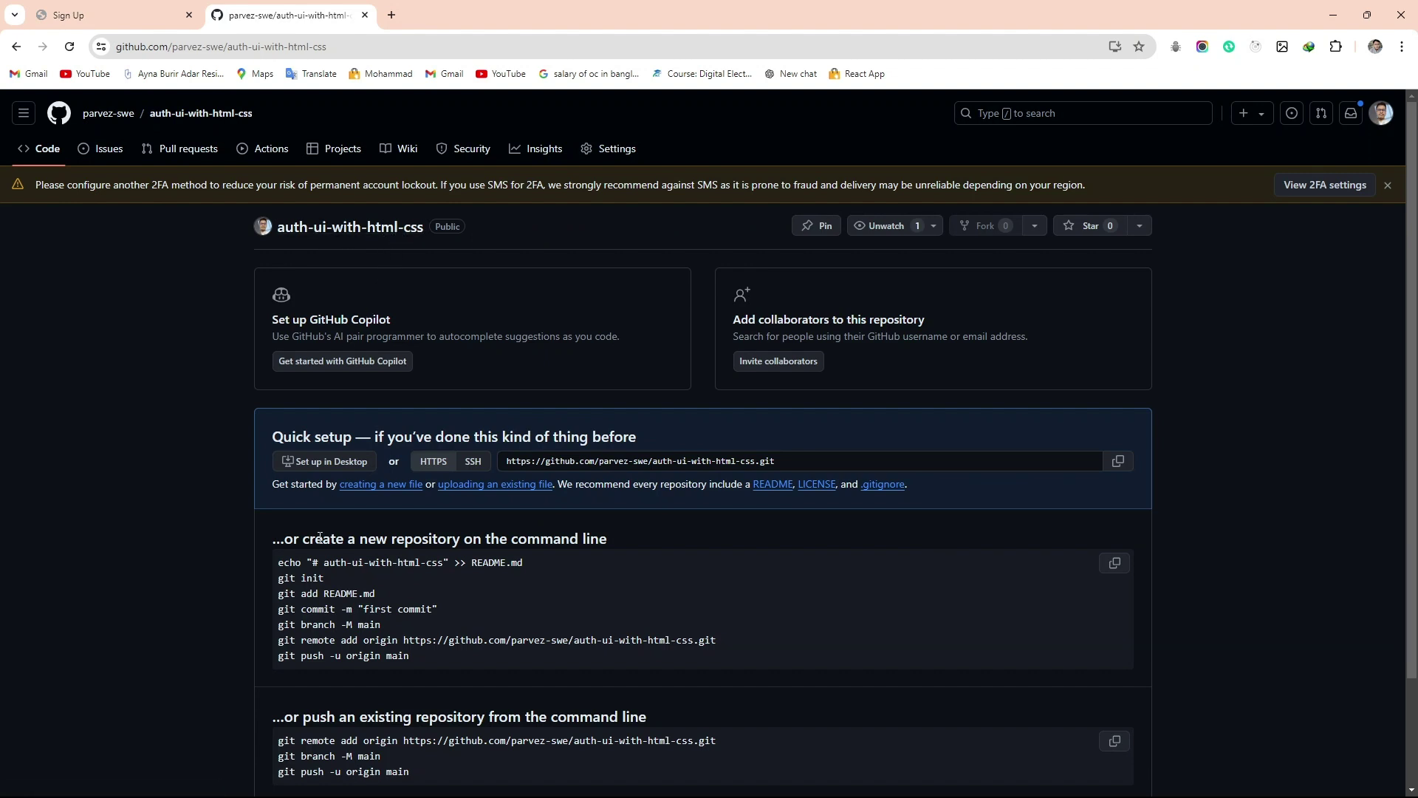
scroll(319, 543, down, 2)
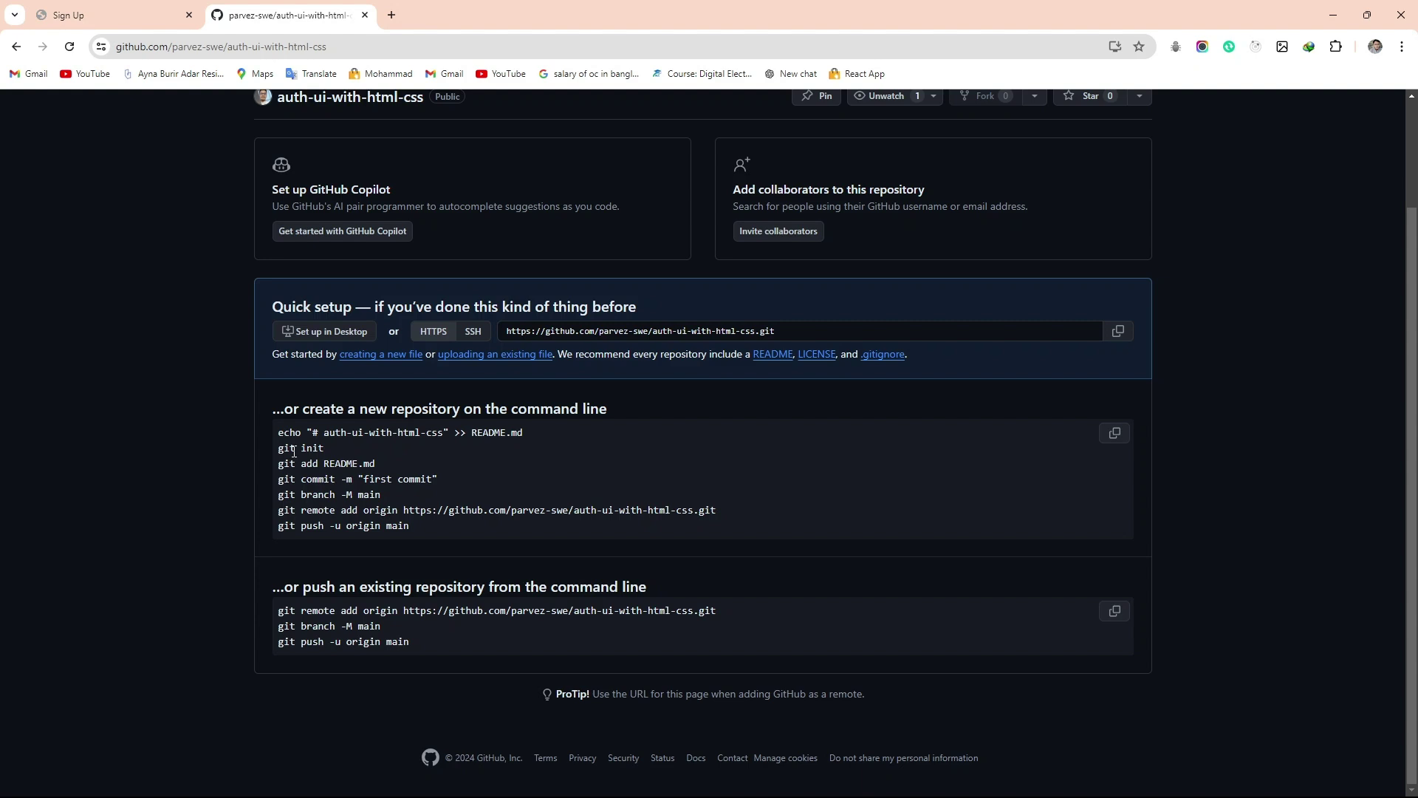
Minimize Chrome, open the auth folder and launch a terminal in it
click(1333, 15)
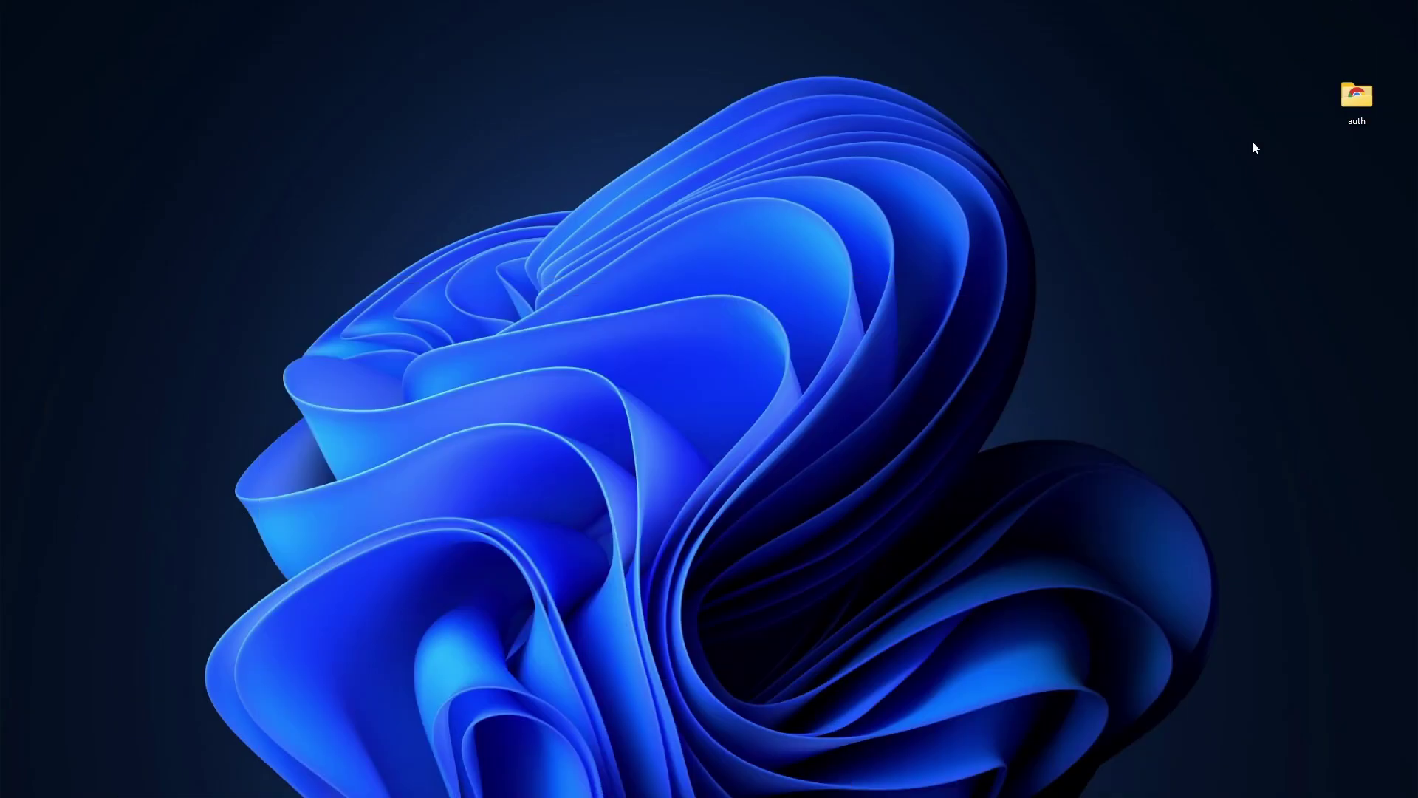
double_click(1338, 115)
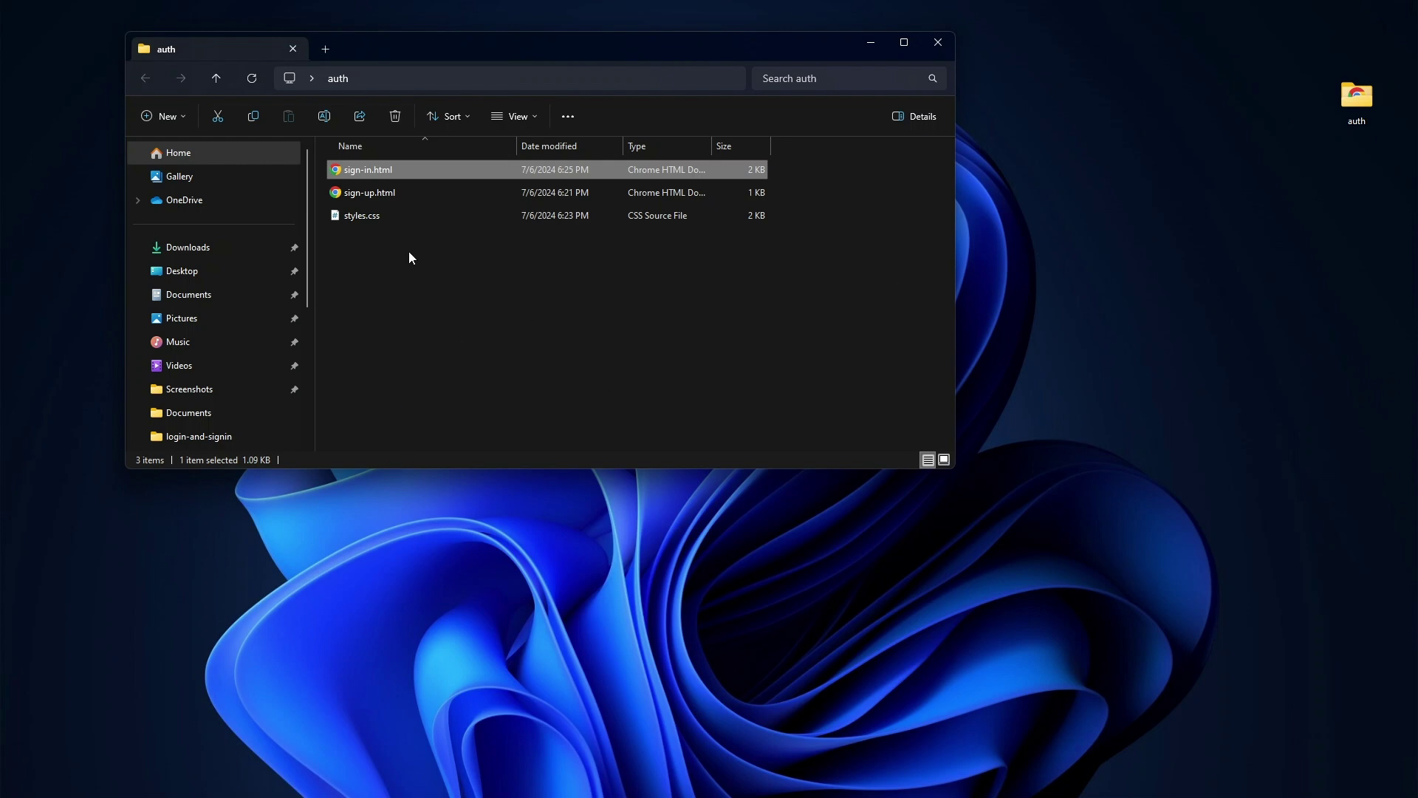
right_click(459, 249)
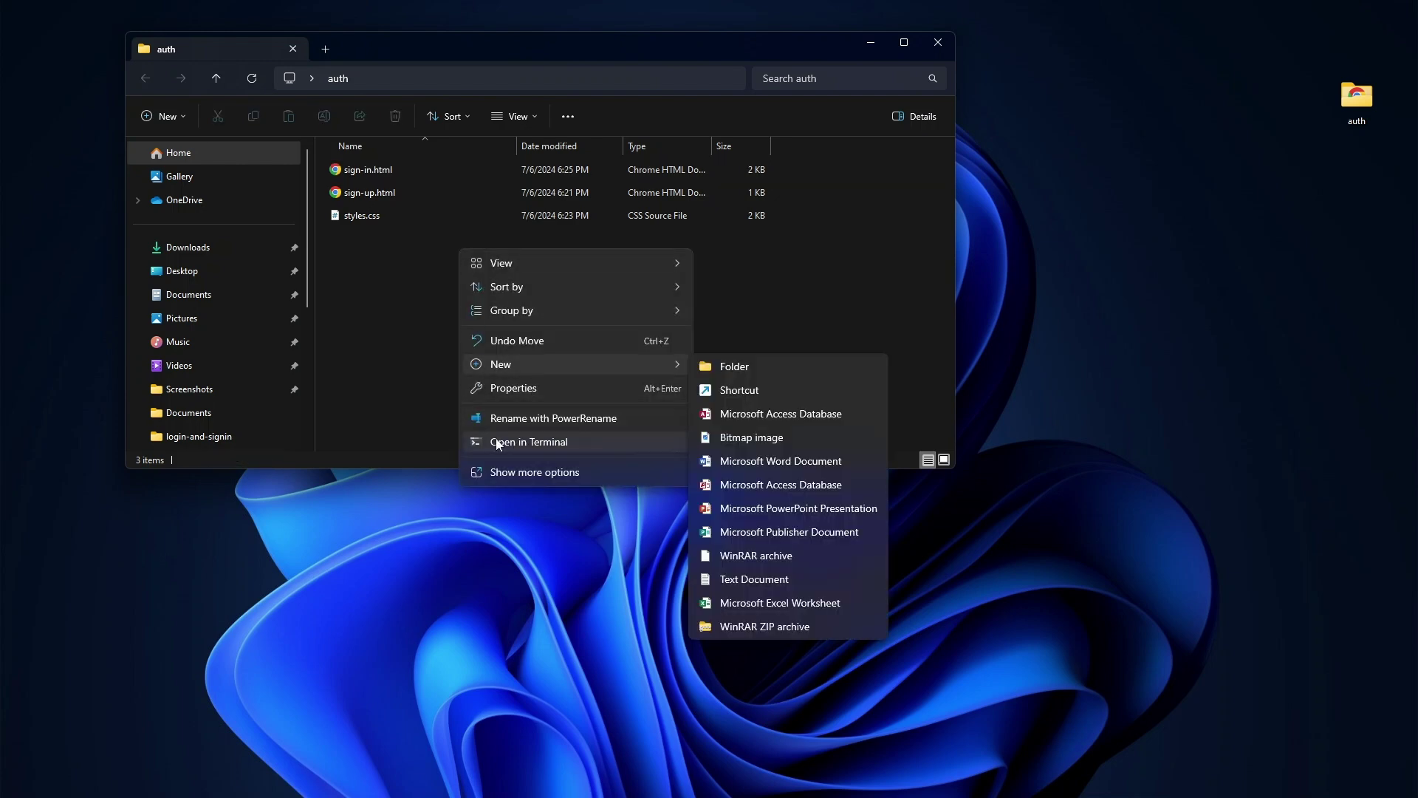
click(515, 444)
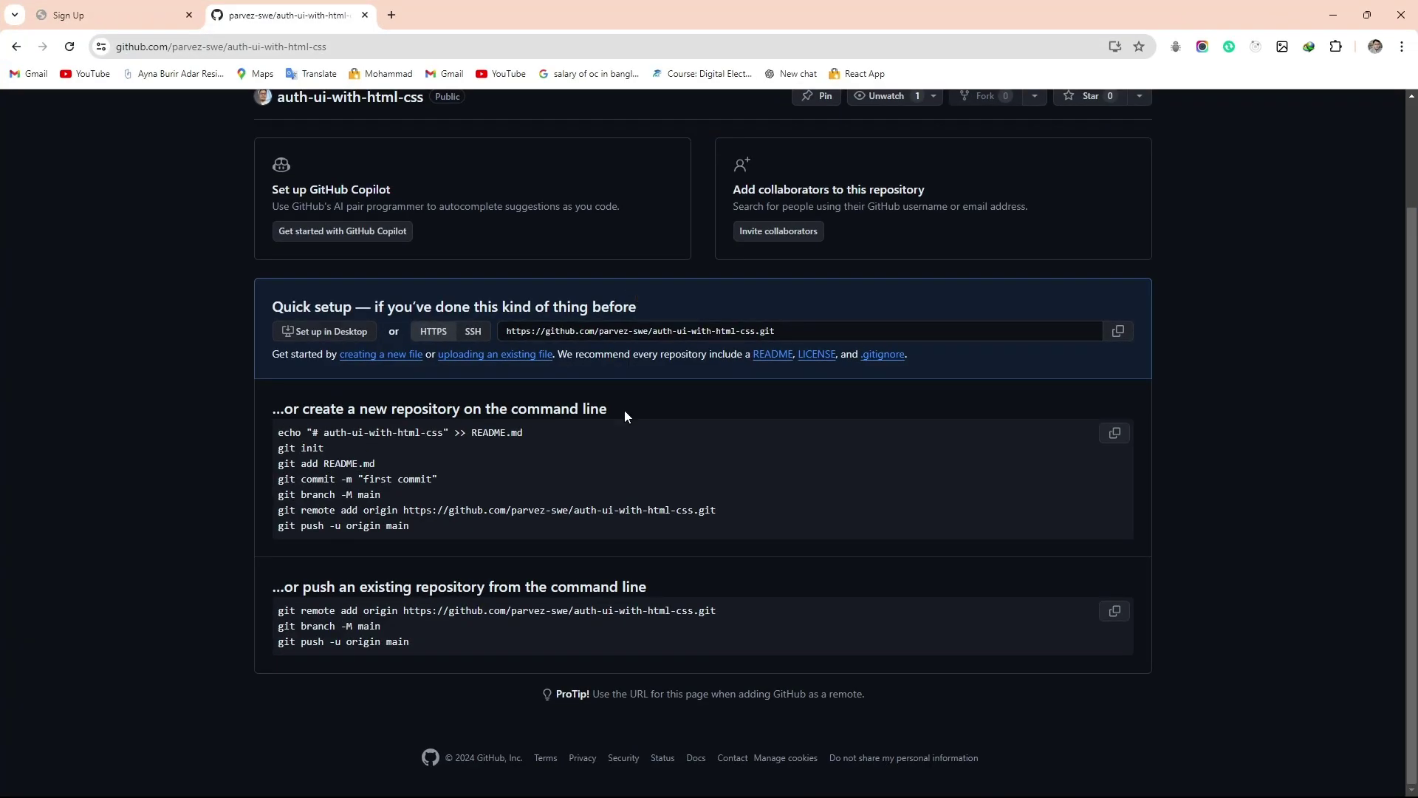
Initialize a git repository in the auth folder with git init
drag(332, 450, 268, 449)
key(ctrl+c)
key(alt+Tab)
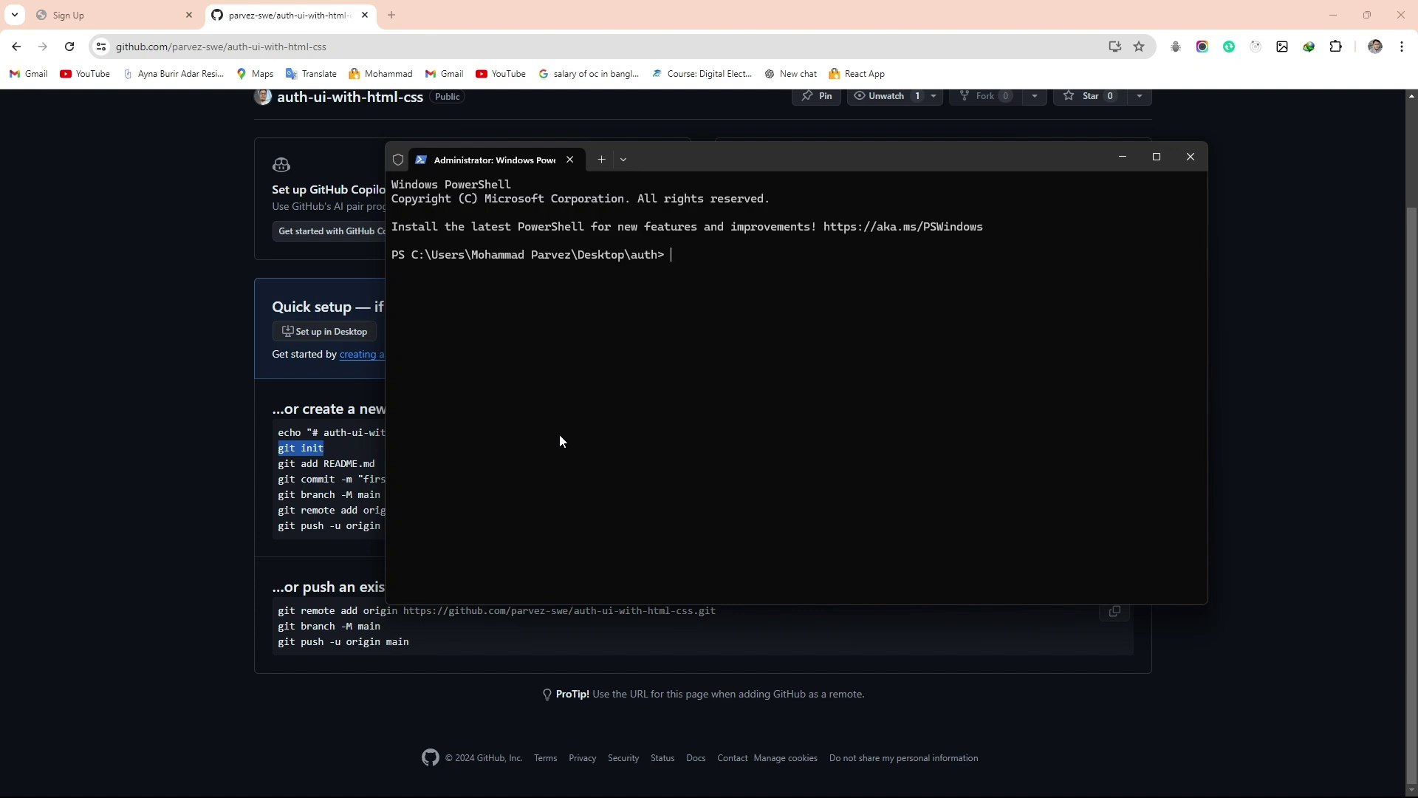
key(ctrl+v)
key(Return)
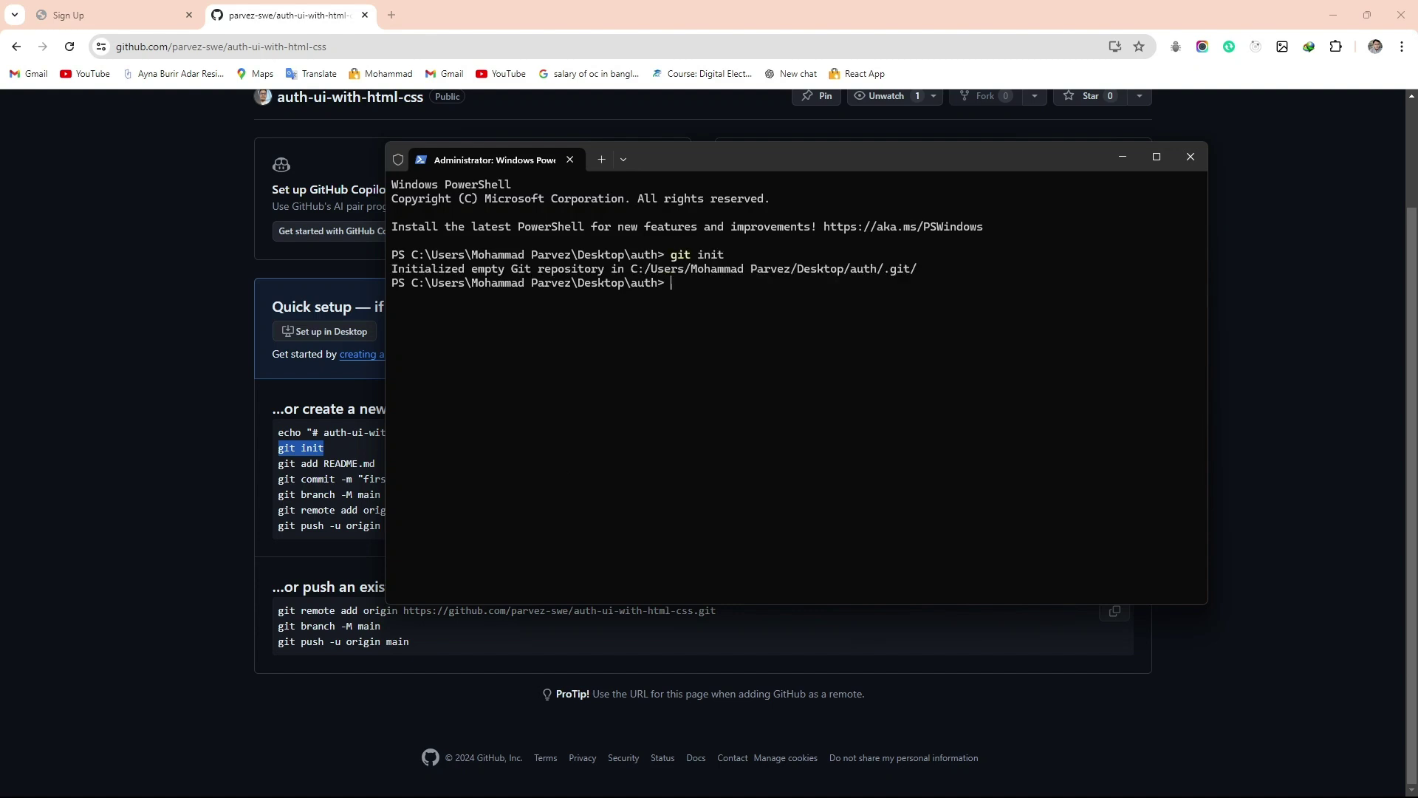
Stage all project files with git add
click(348, 459)
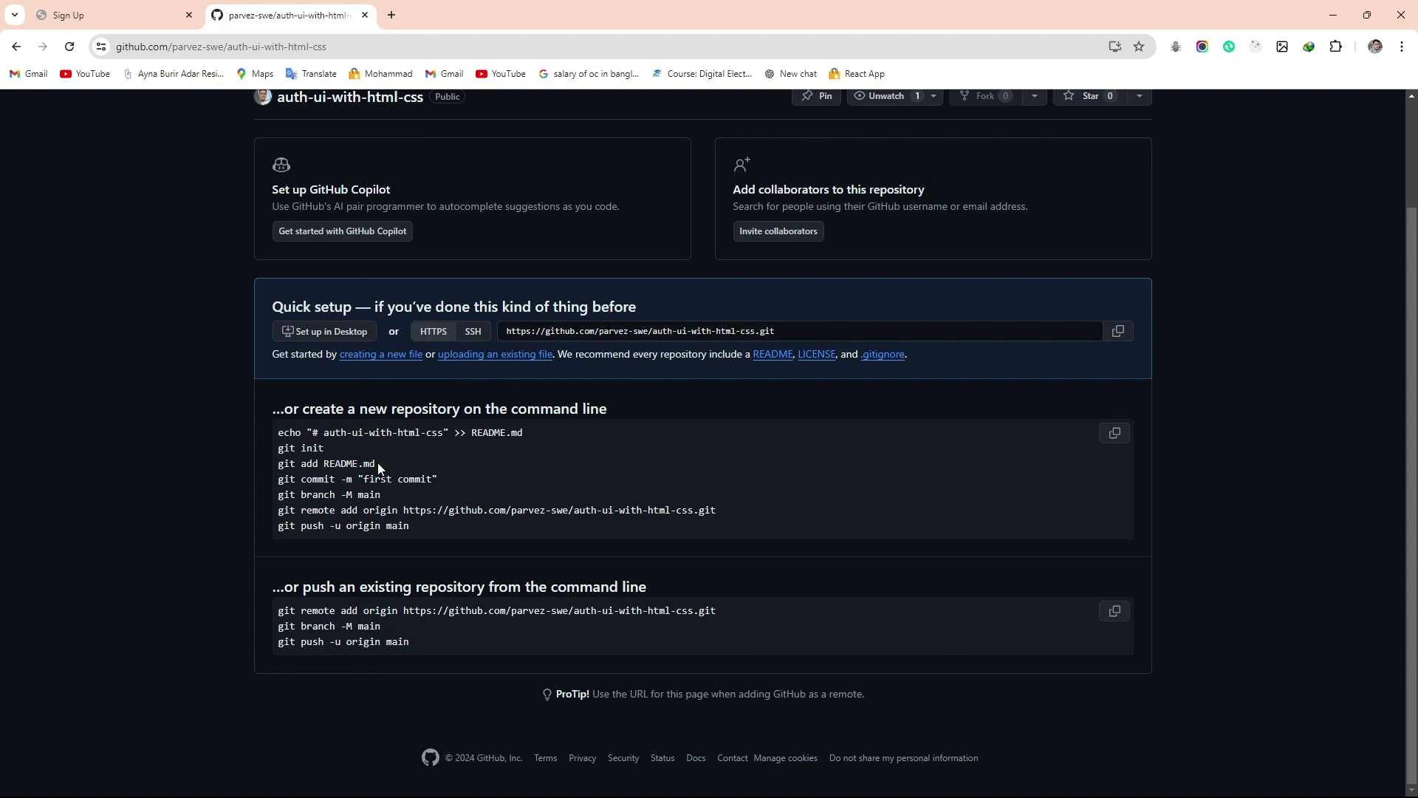
drag(378, 463, 280, 463)
key(ctrl+c)
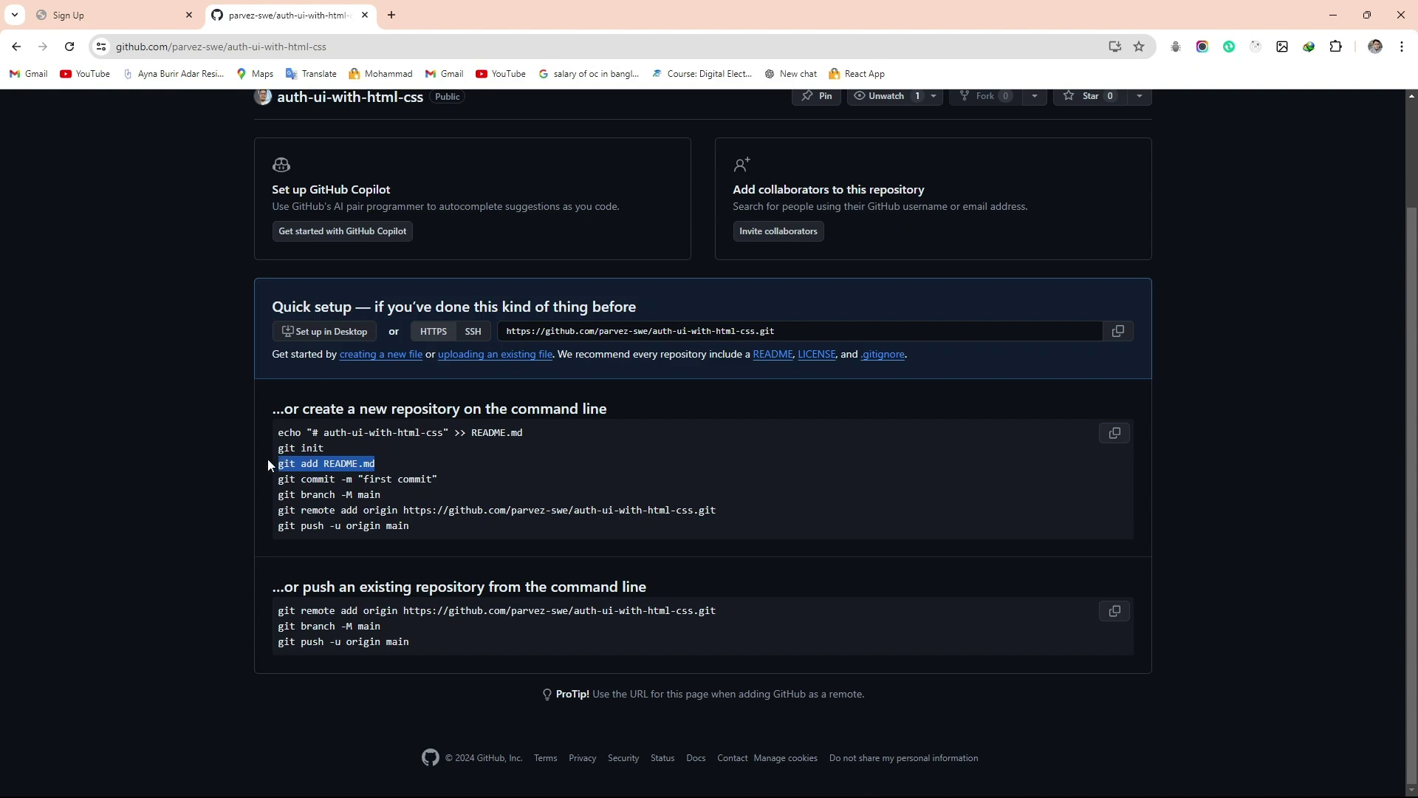
key(alt+Tab)
key(ctrl+v)
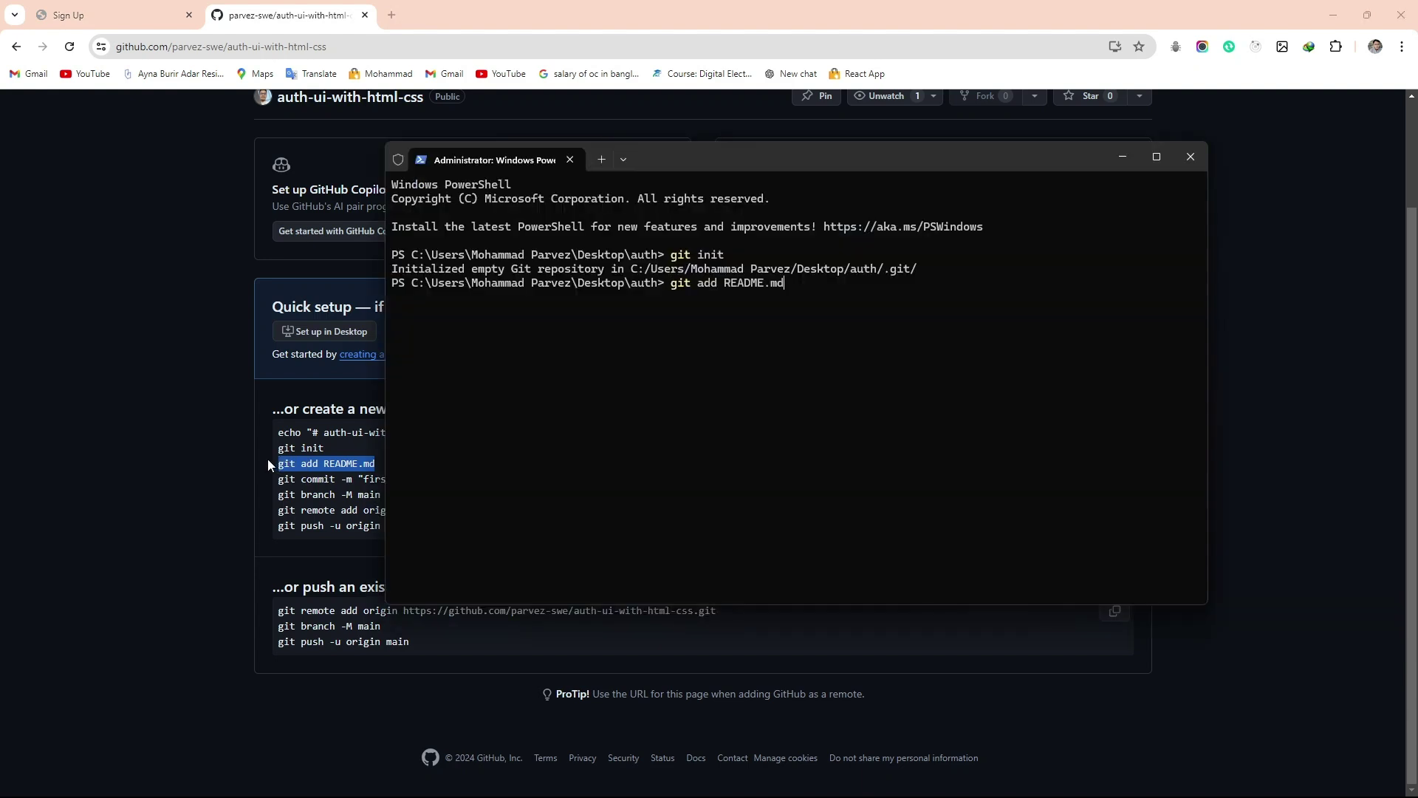
key(Return)
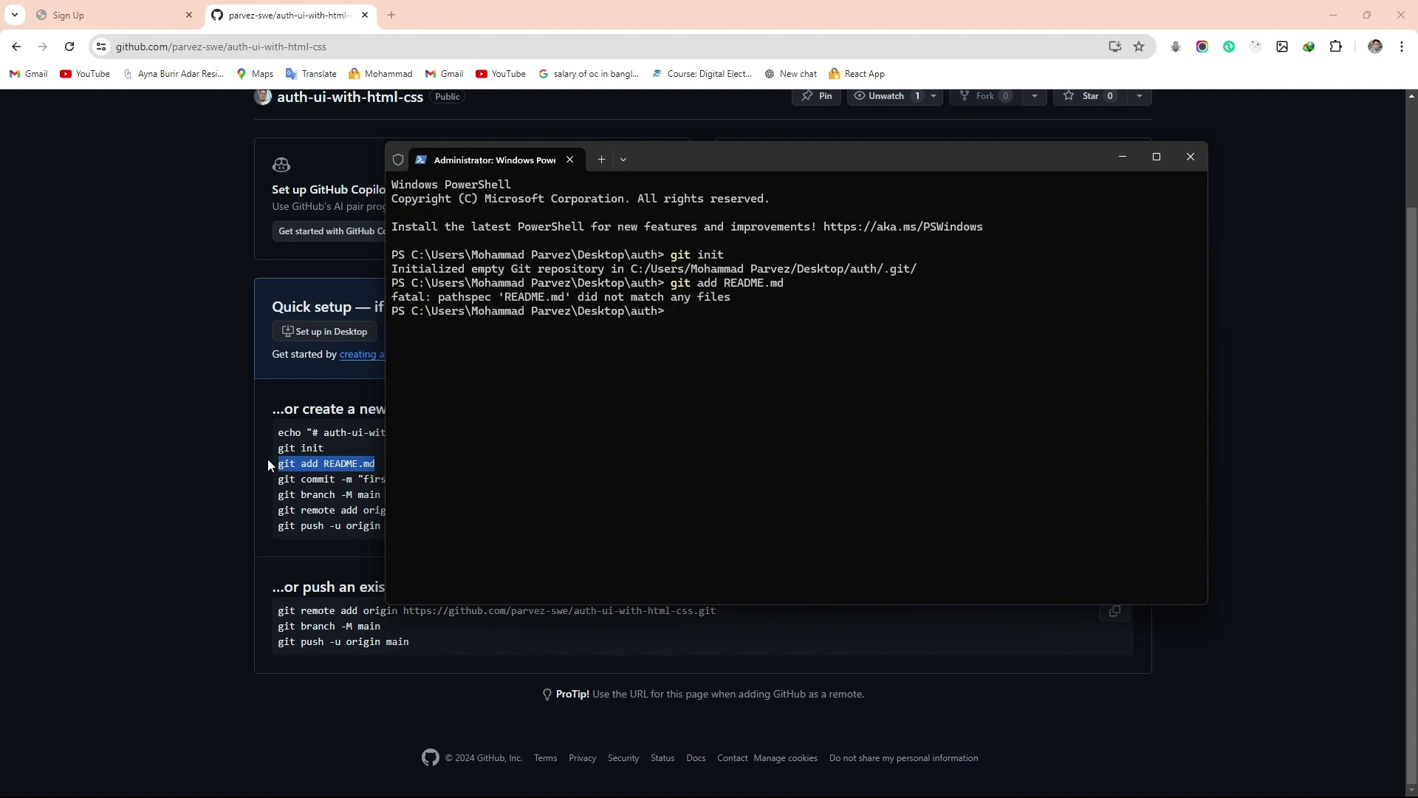
text(git a)
text(dd .)
key(Return)
Commit the staged files with the message "first commit"
click(302, 494)
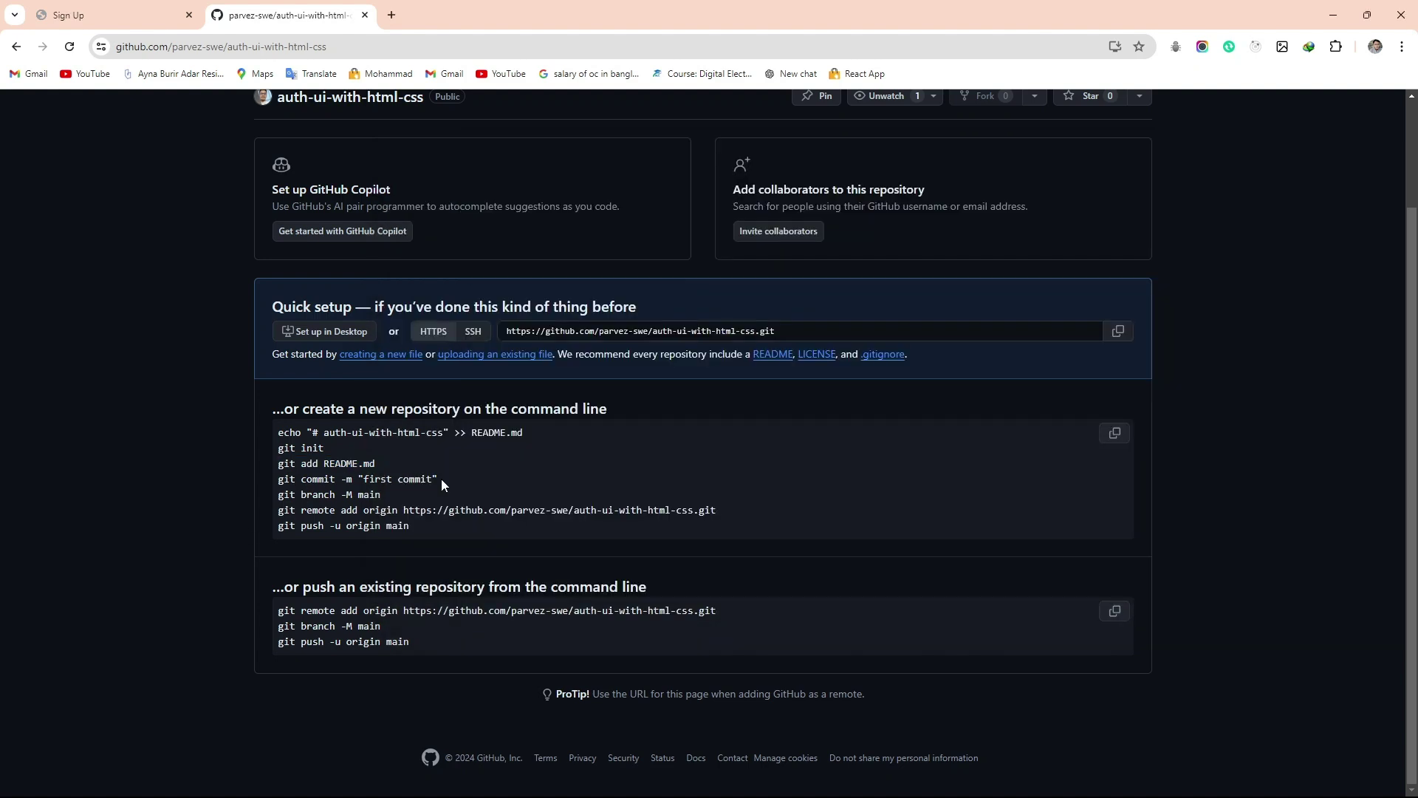
drag(441, 479, 268, 483)
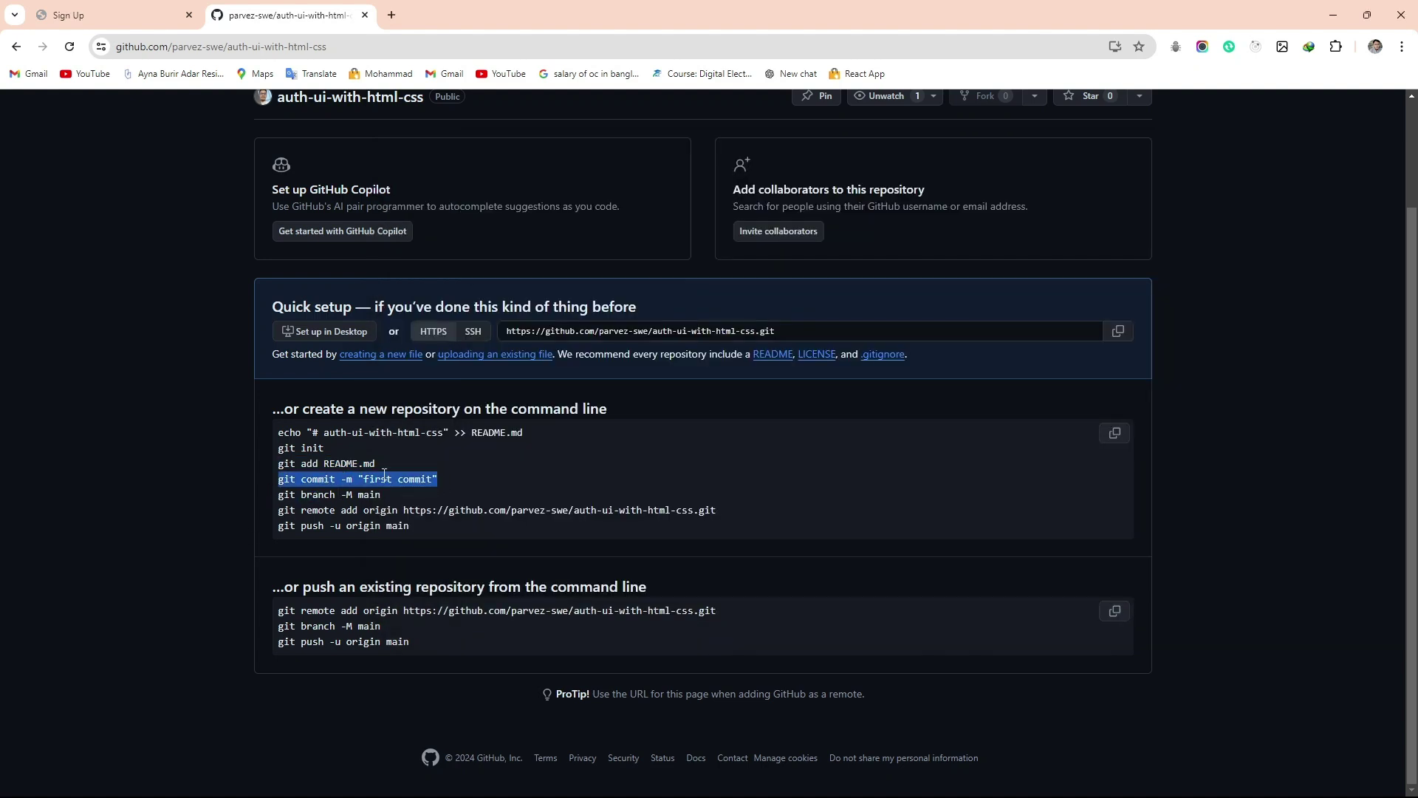
key(alt+Tab)
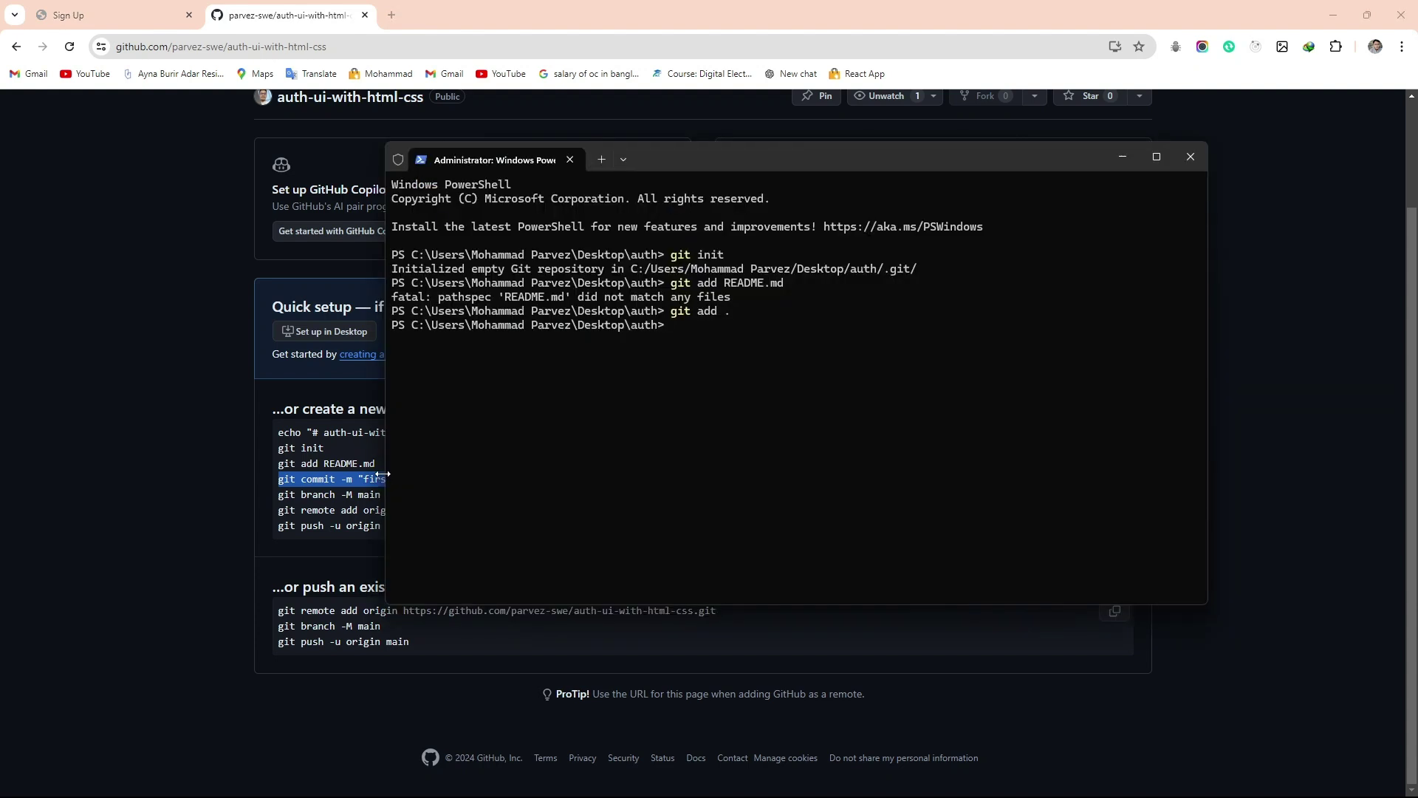
text(git commit -m "first commit")
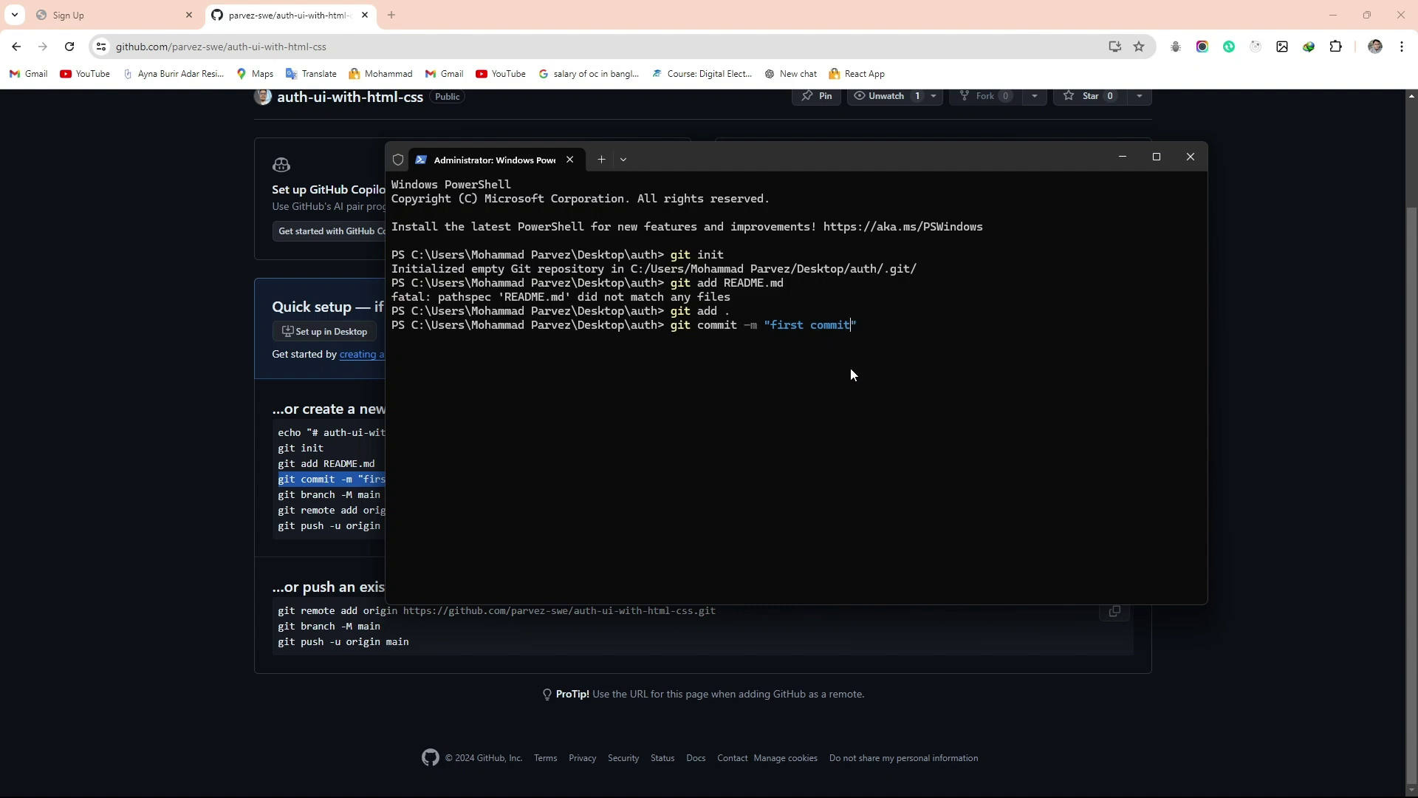
key(BackSpace)
key(BackSpace)
key(BackSpace)
text(seriejr)
key(ctrl+z)
key(Return)
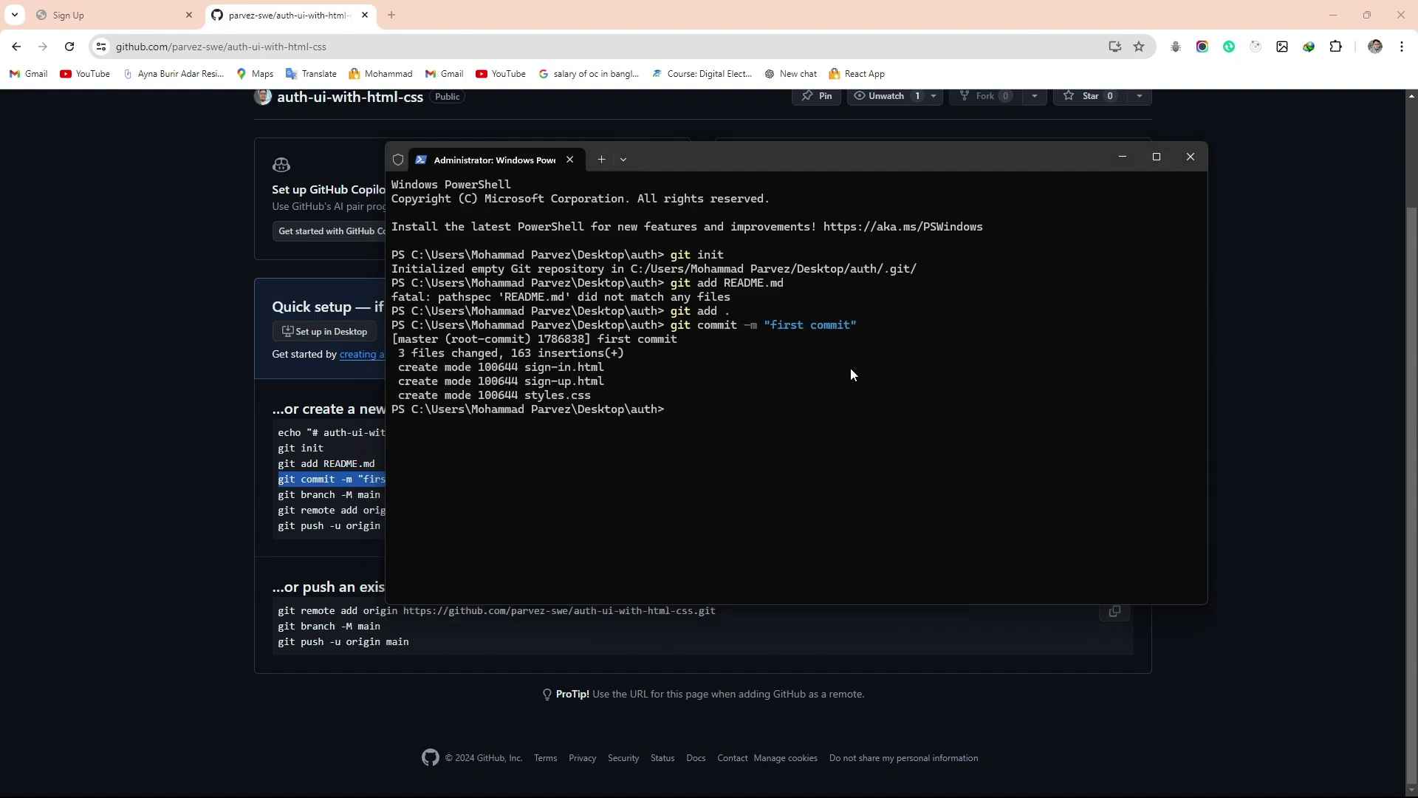
Rename the branch to main with git branch -M main
key(alt+Tab)
drag(382, 495, 278, 495)
key(alt+Tab)
text(git branch -M main)
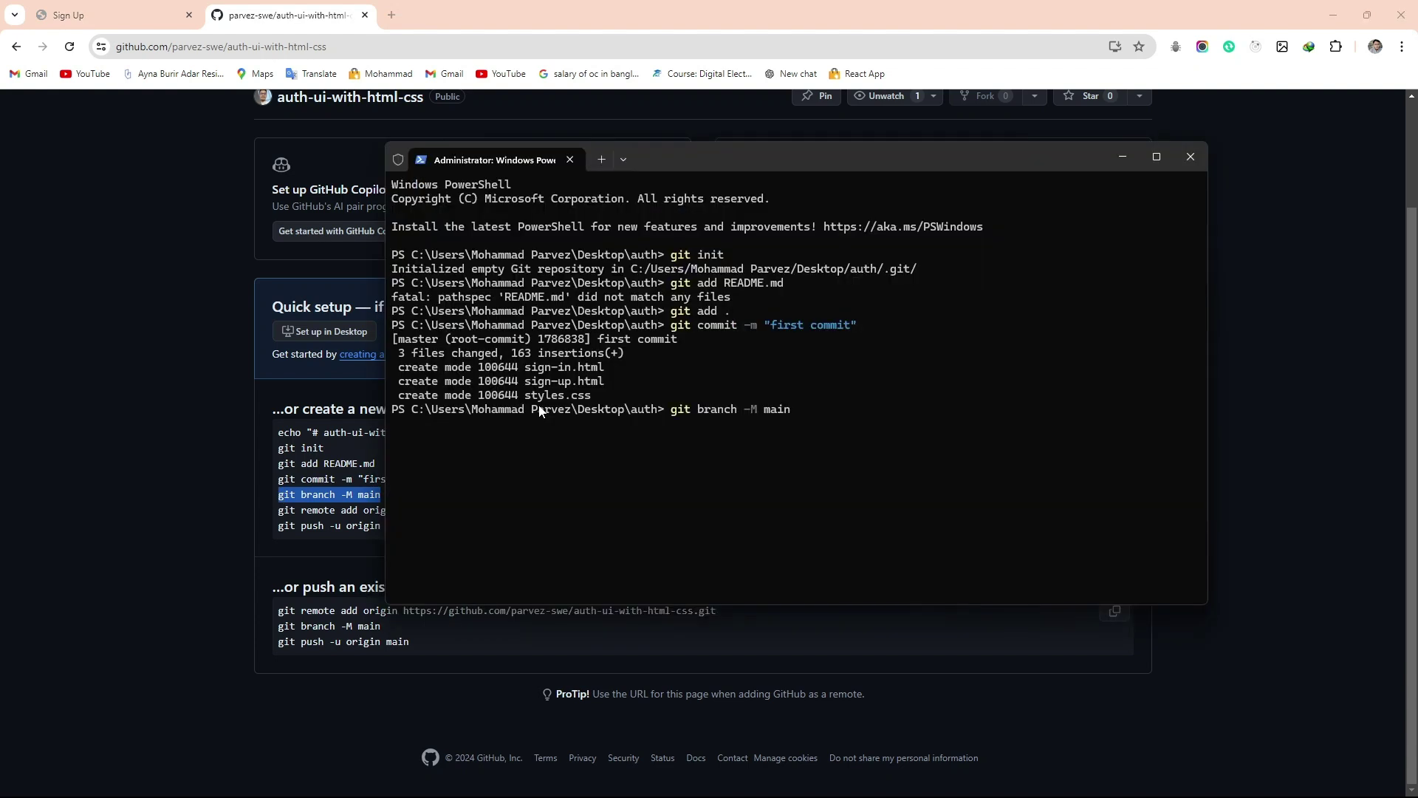
key(Return)
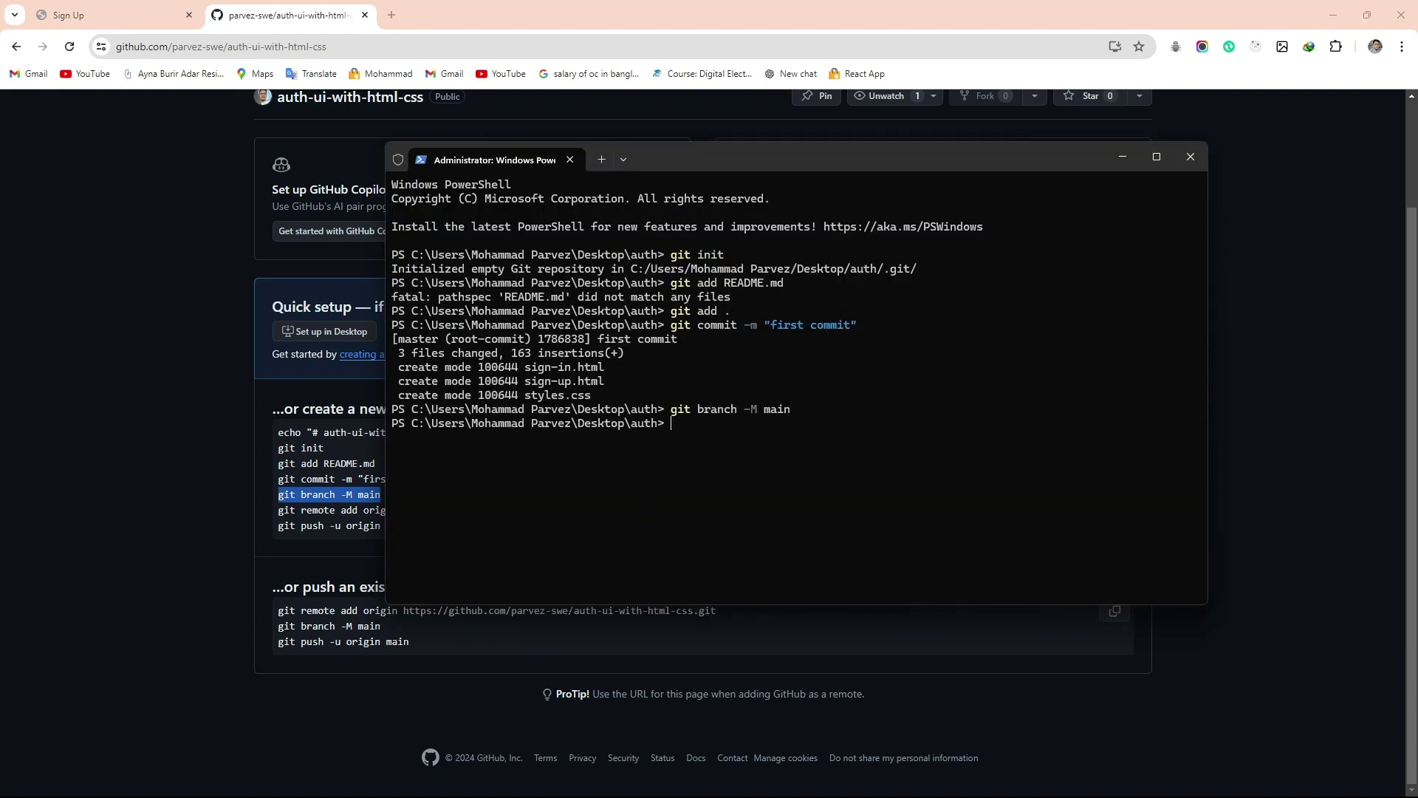
Add the GitHub repository as origin and push main with git push -u origin main
key(alt+Tab)
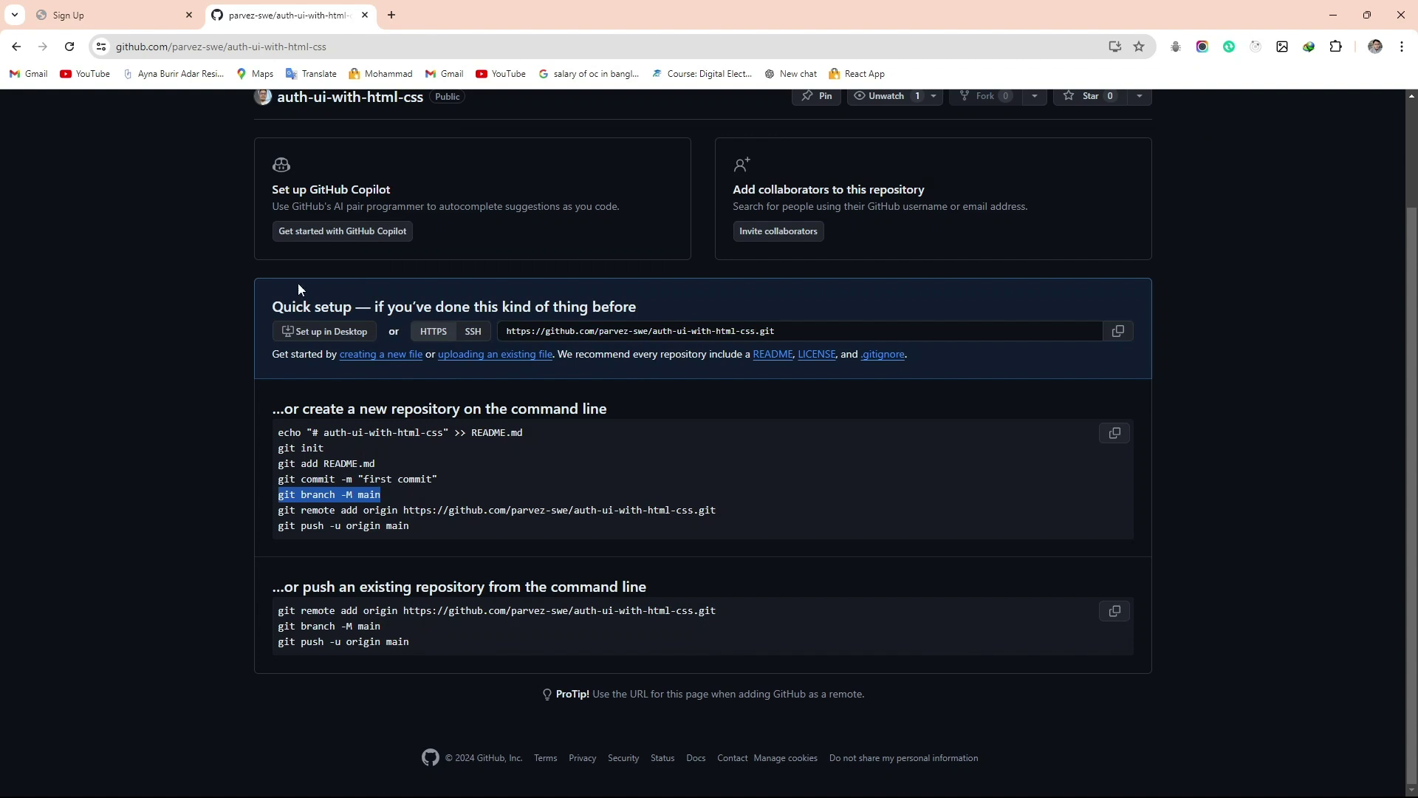
drag(741, 512, 245, 509)
key(ctrl+c)
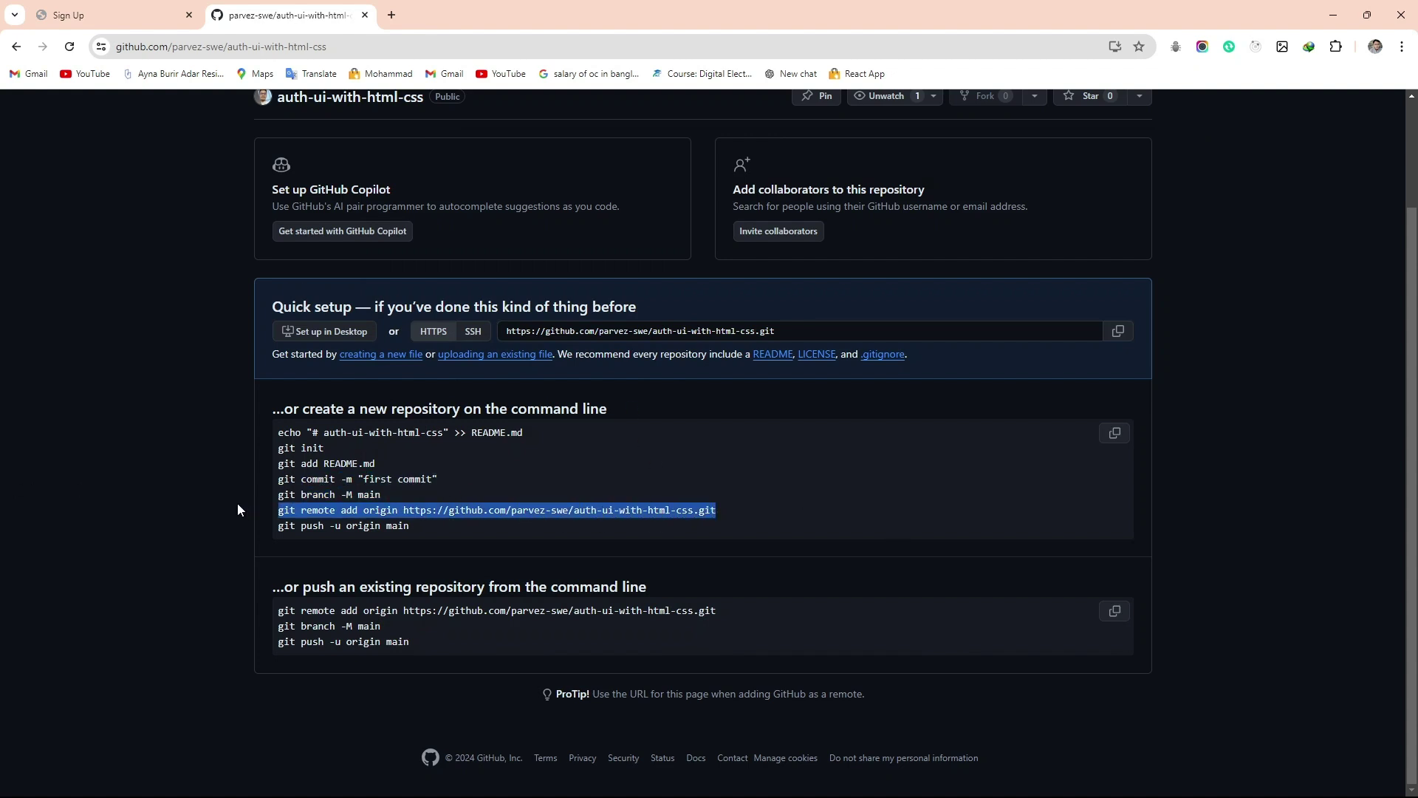
key(alt+Tab)
key(ctrl+v)
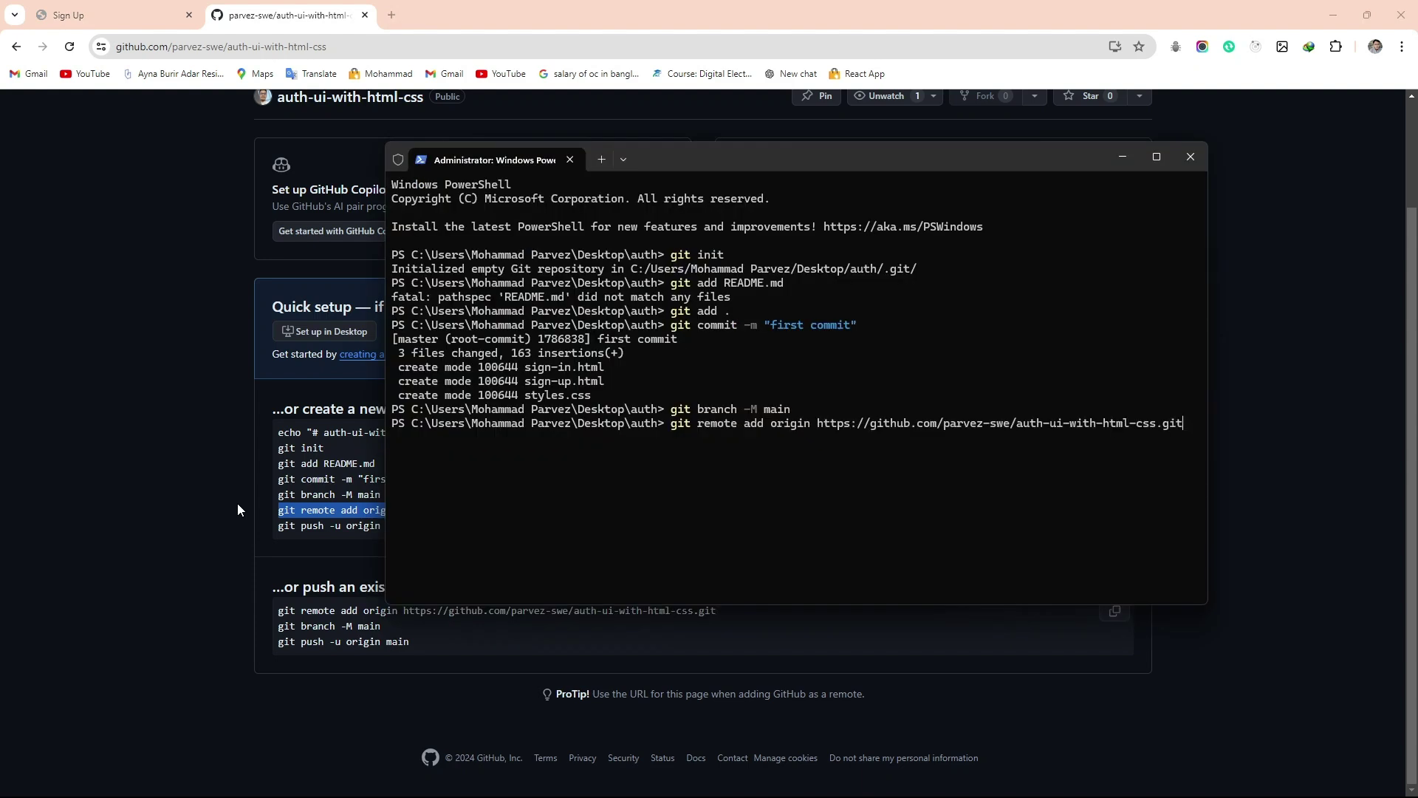
key(Return)
key(alt+Tab)
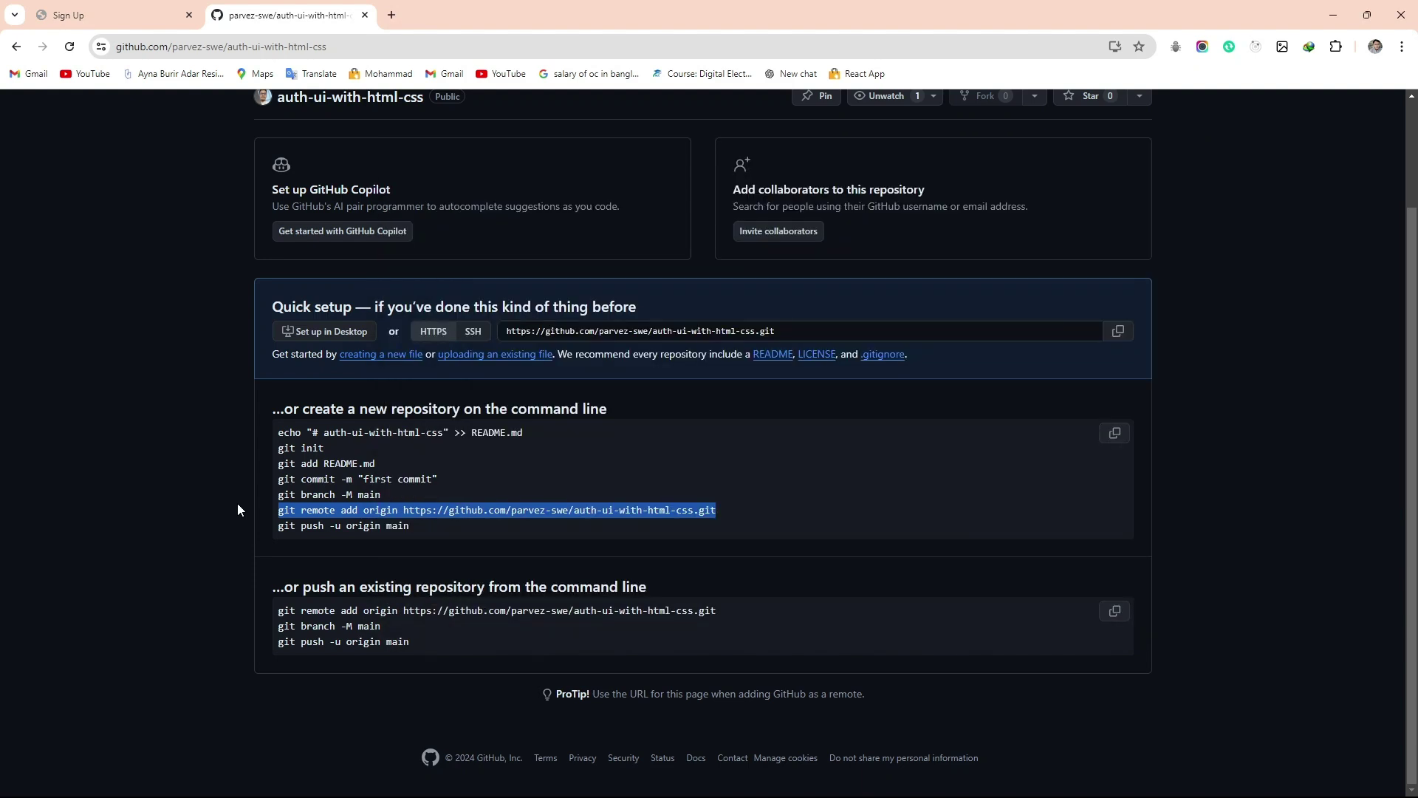
drag(412, 525, 280, 529)
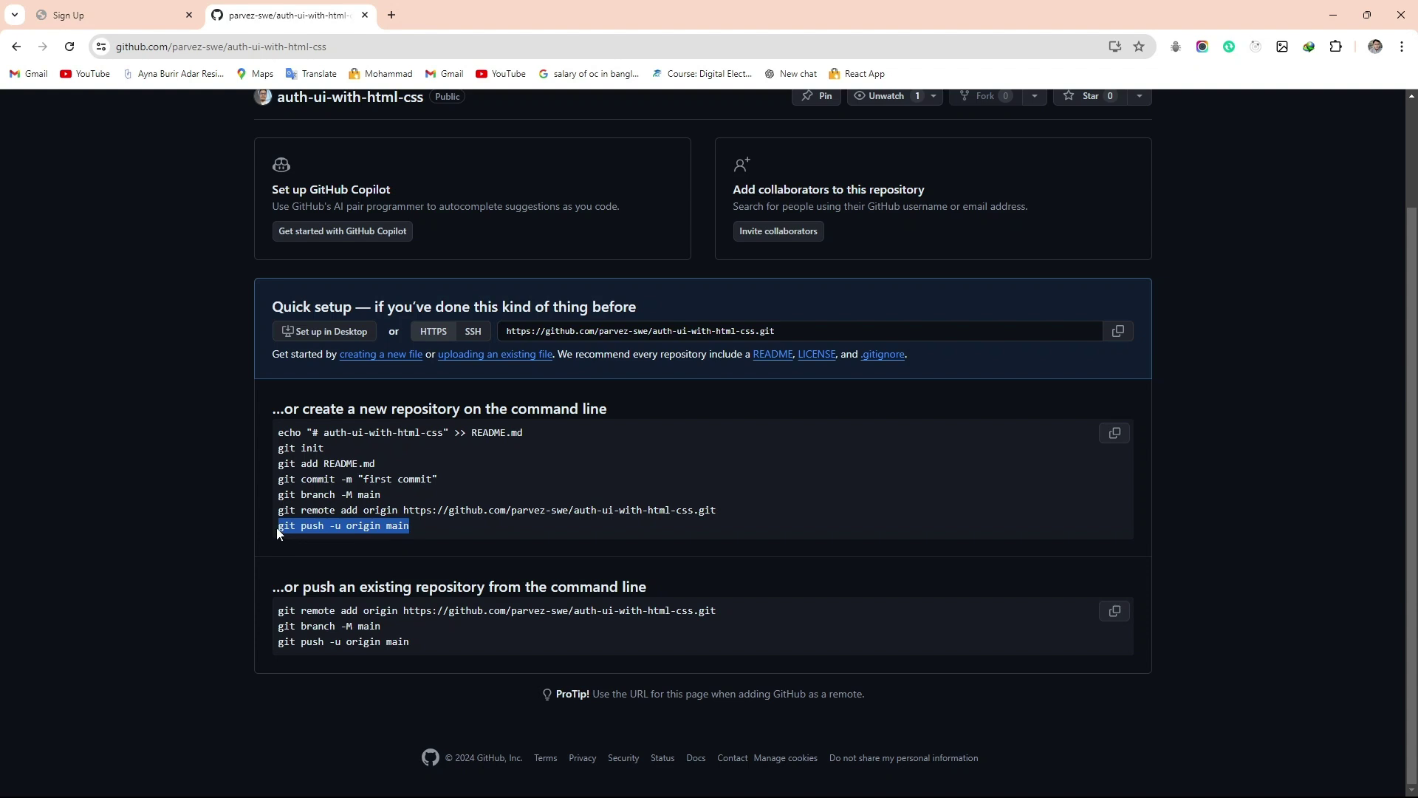
key(alt+Tab)
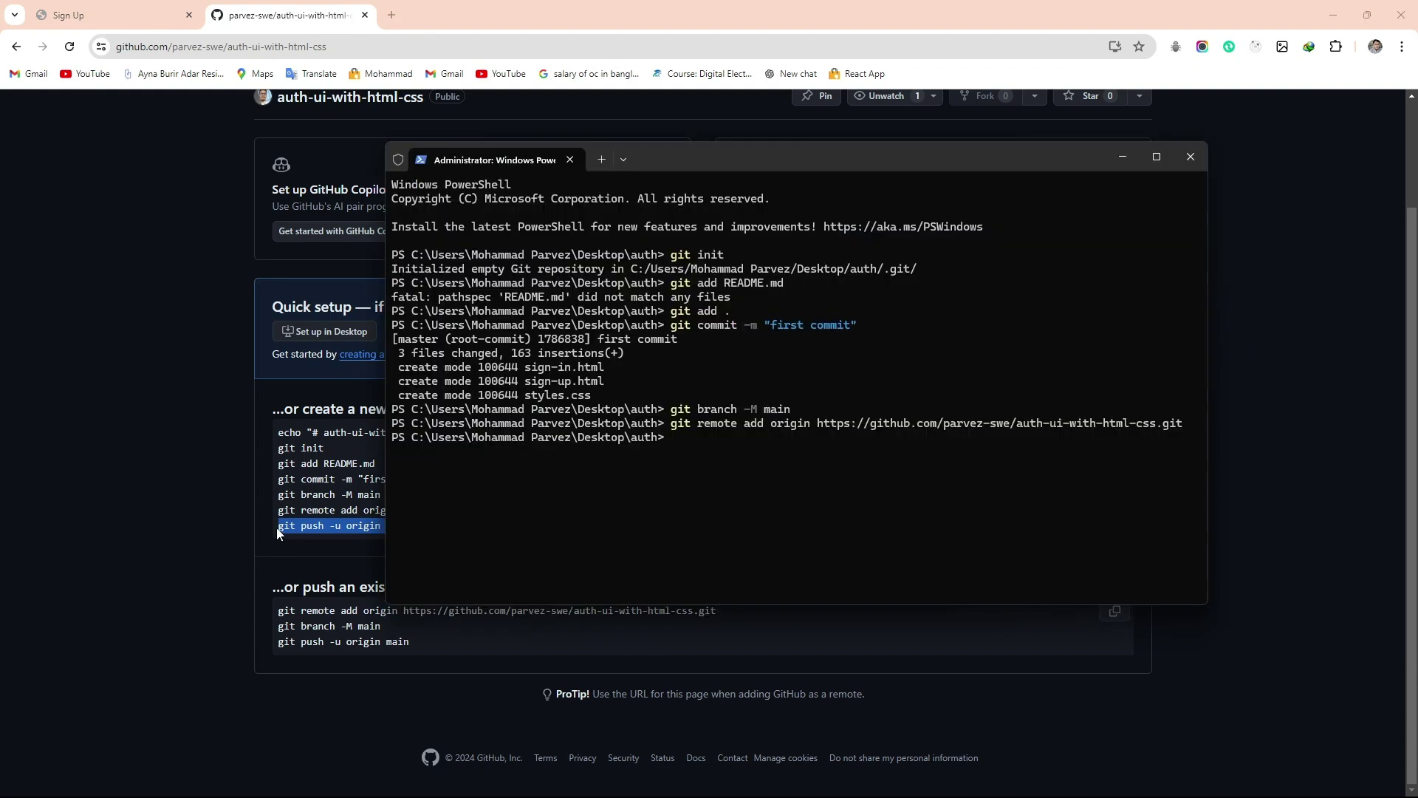
text(git push -u origin main)
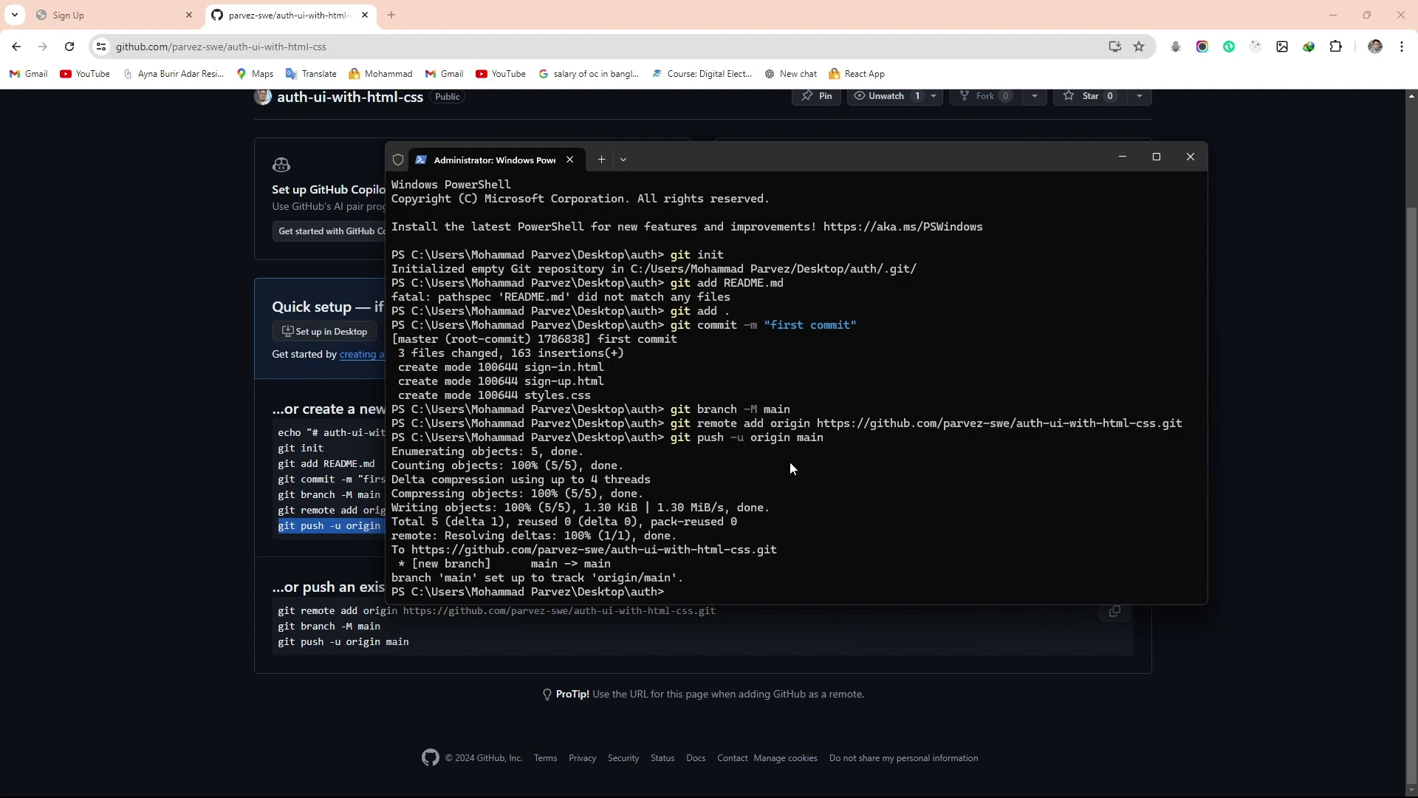
Reload the repository to confirm the three pushed files, then shrink and move the browser aside
click(311, 4)
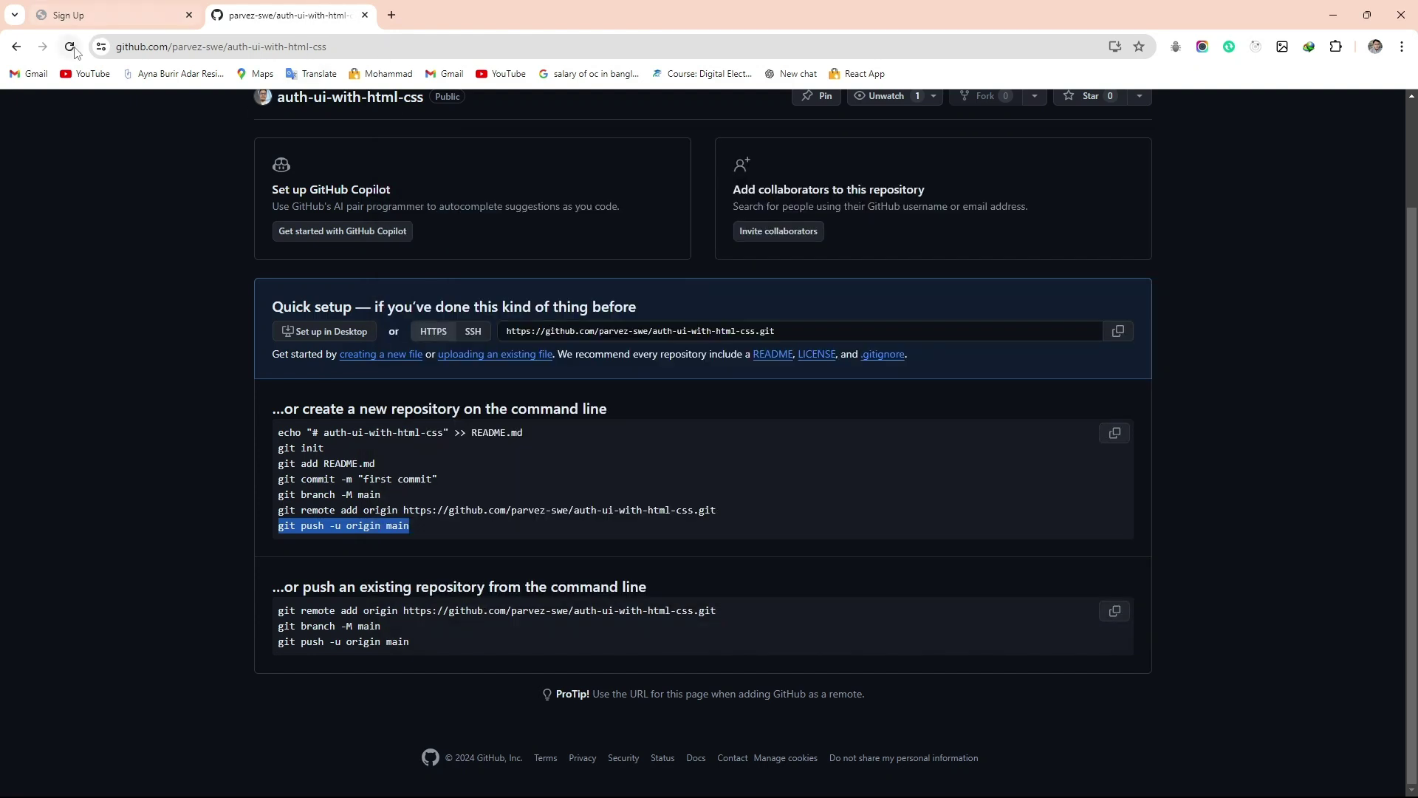
click(71, 47)
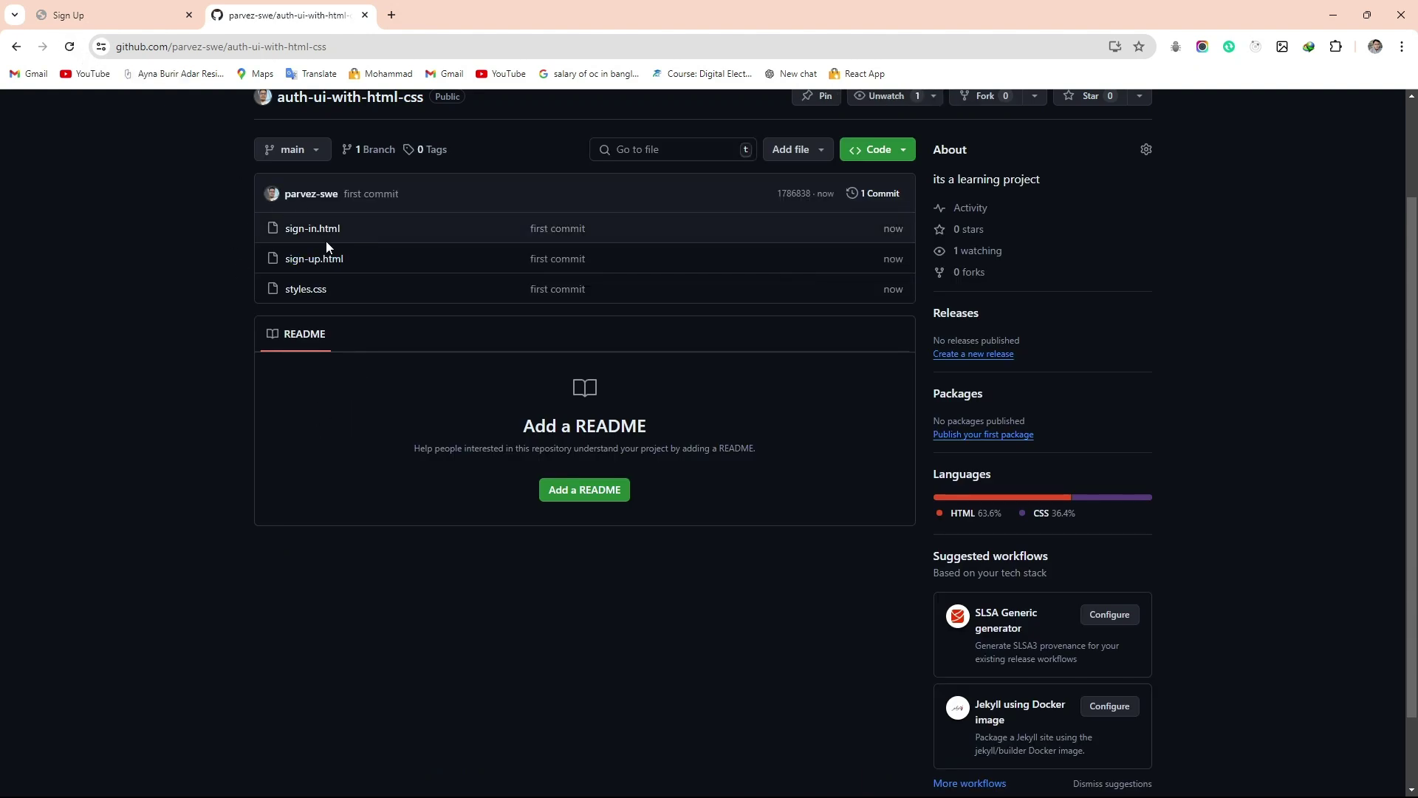
click(304, 265)
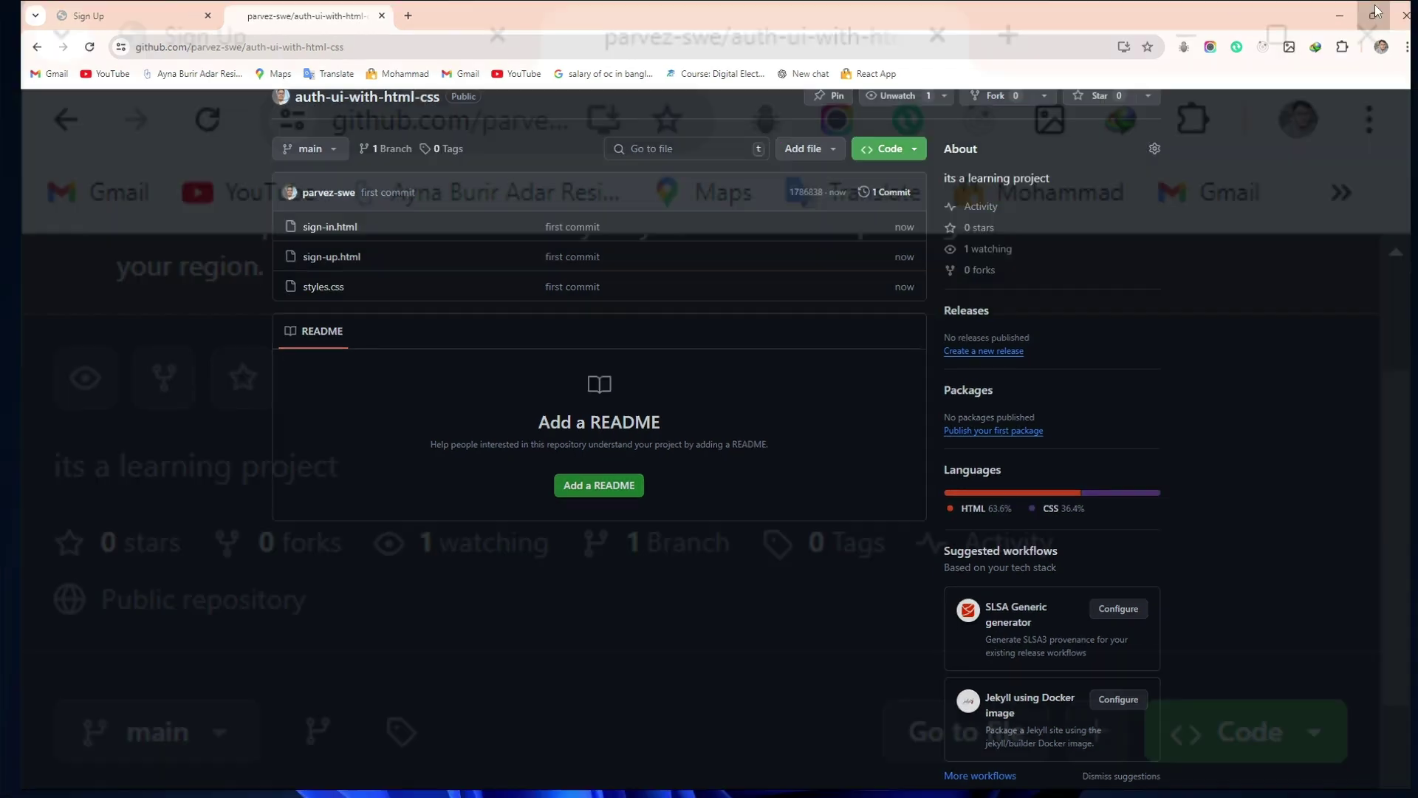
click(1368, 15)
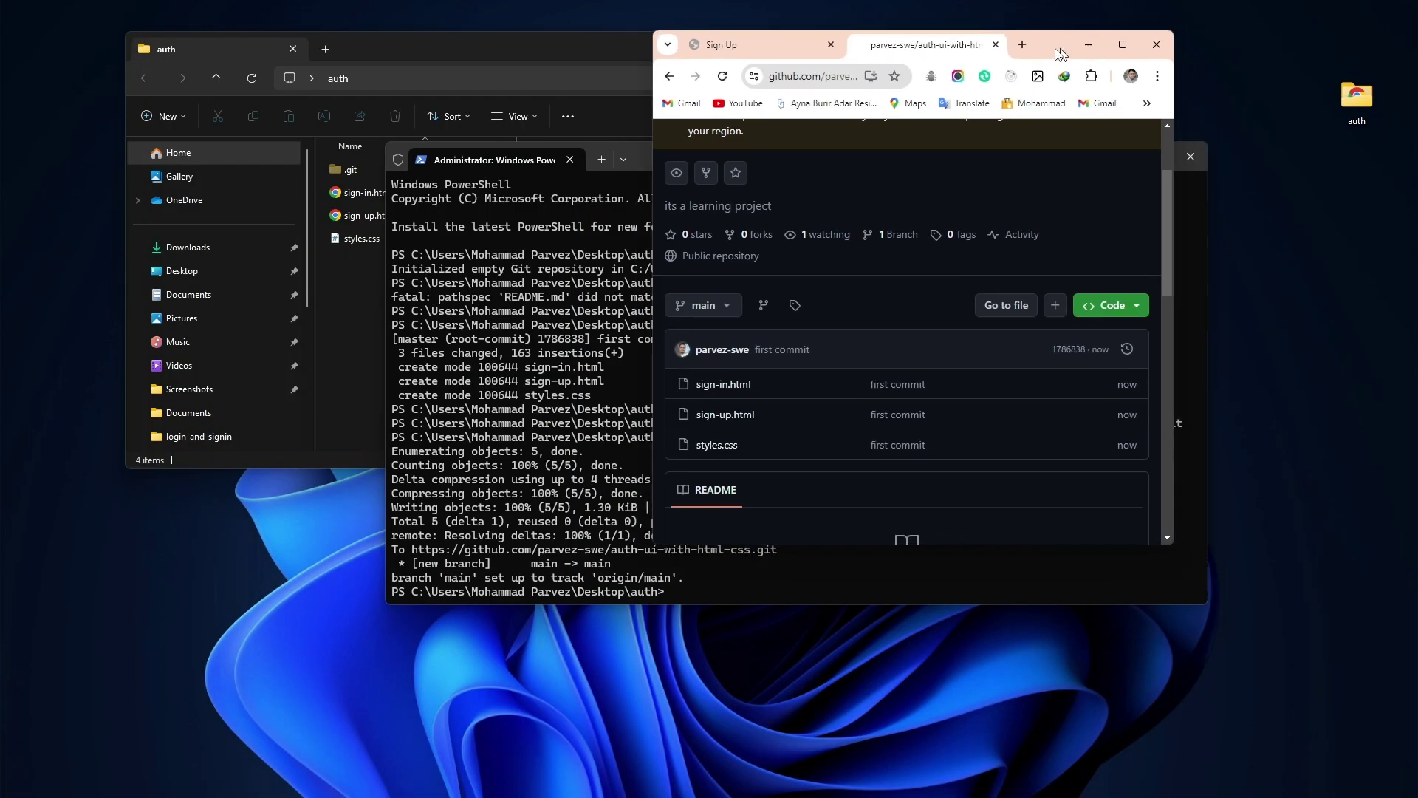
drag(1062, 53, 916, 58)
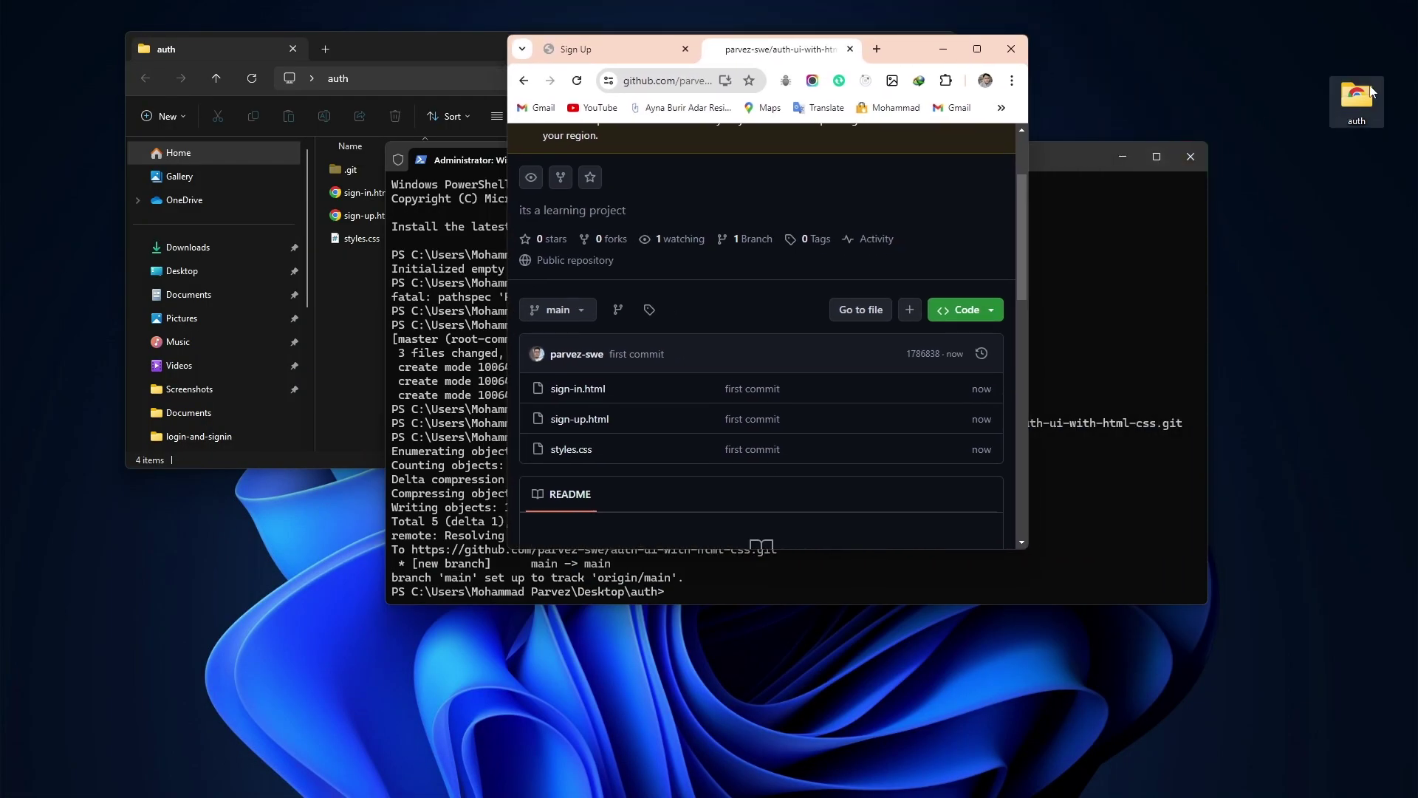
double_click(1357, 103)
Create an empty index.html in the auth folder, comparing against the GitHub repository page
mouse_move(696, 54)
mouse_down()
mouse_move(1413, 231)
mouse_move(1238, 537)
mouse_move(1217, 506)
mouse_up()
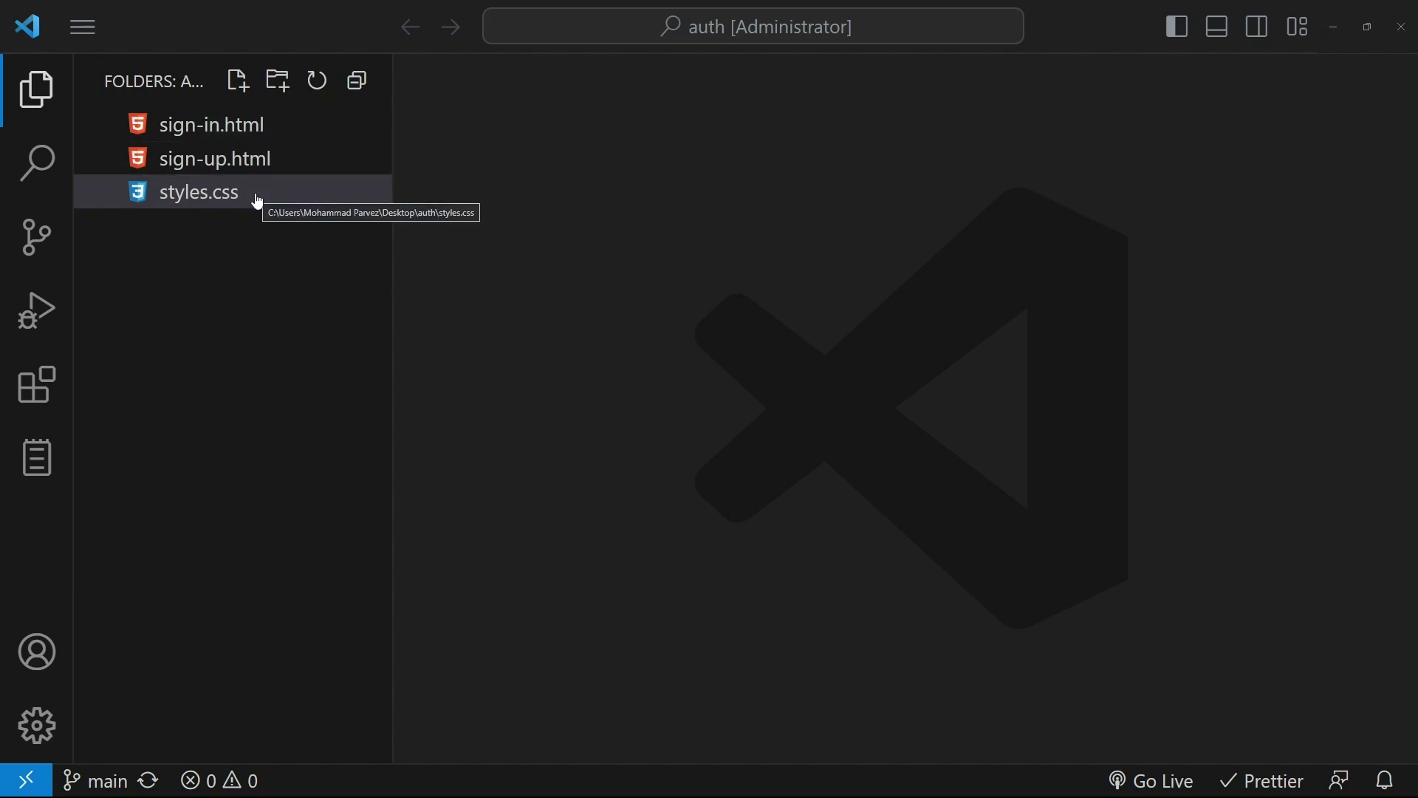
click(242, 82)
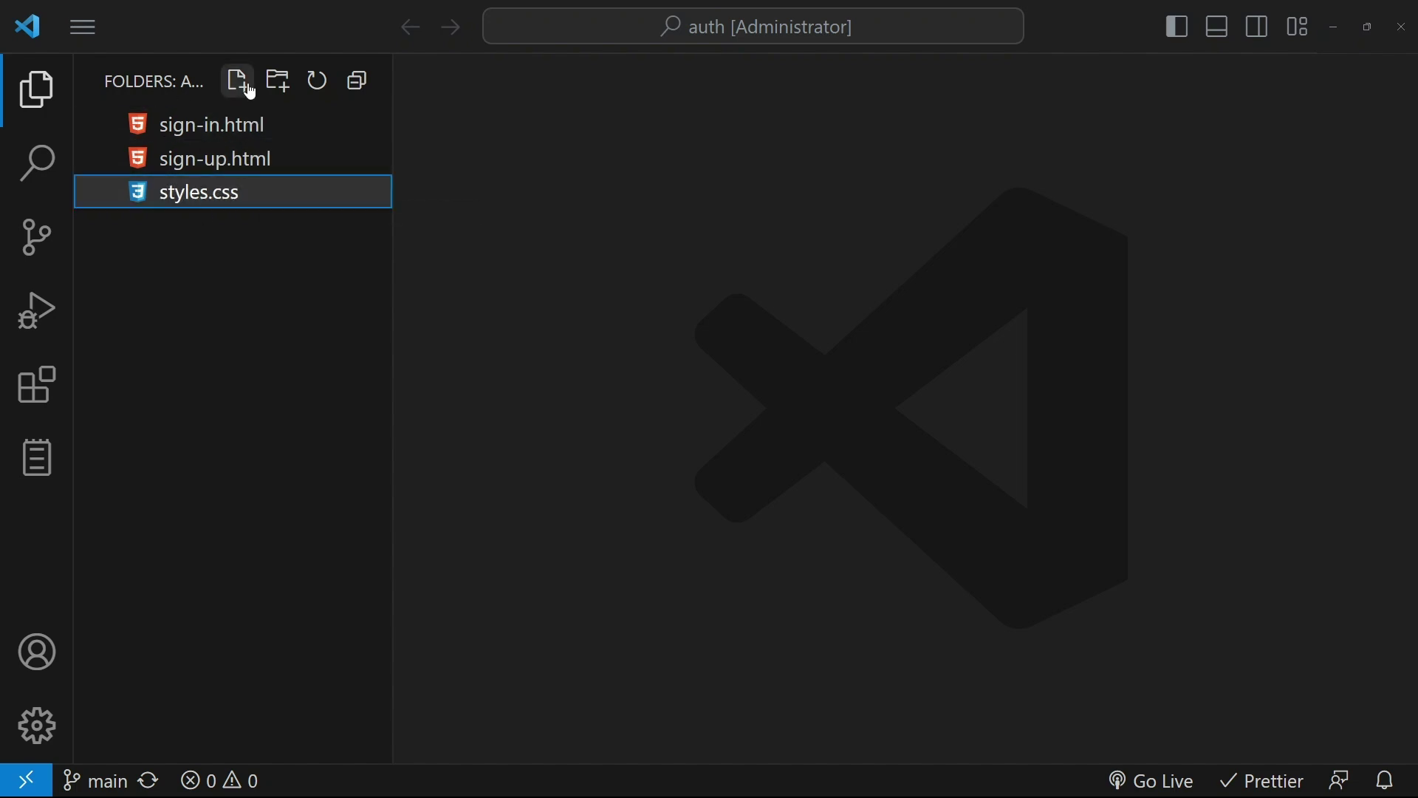
text(in)
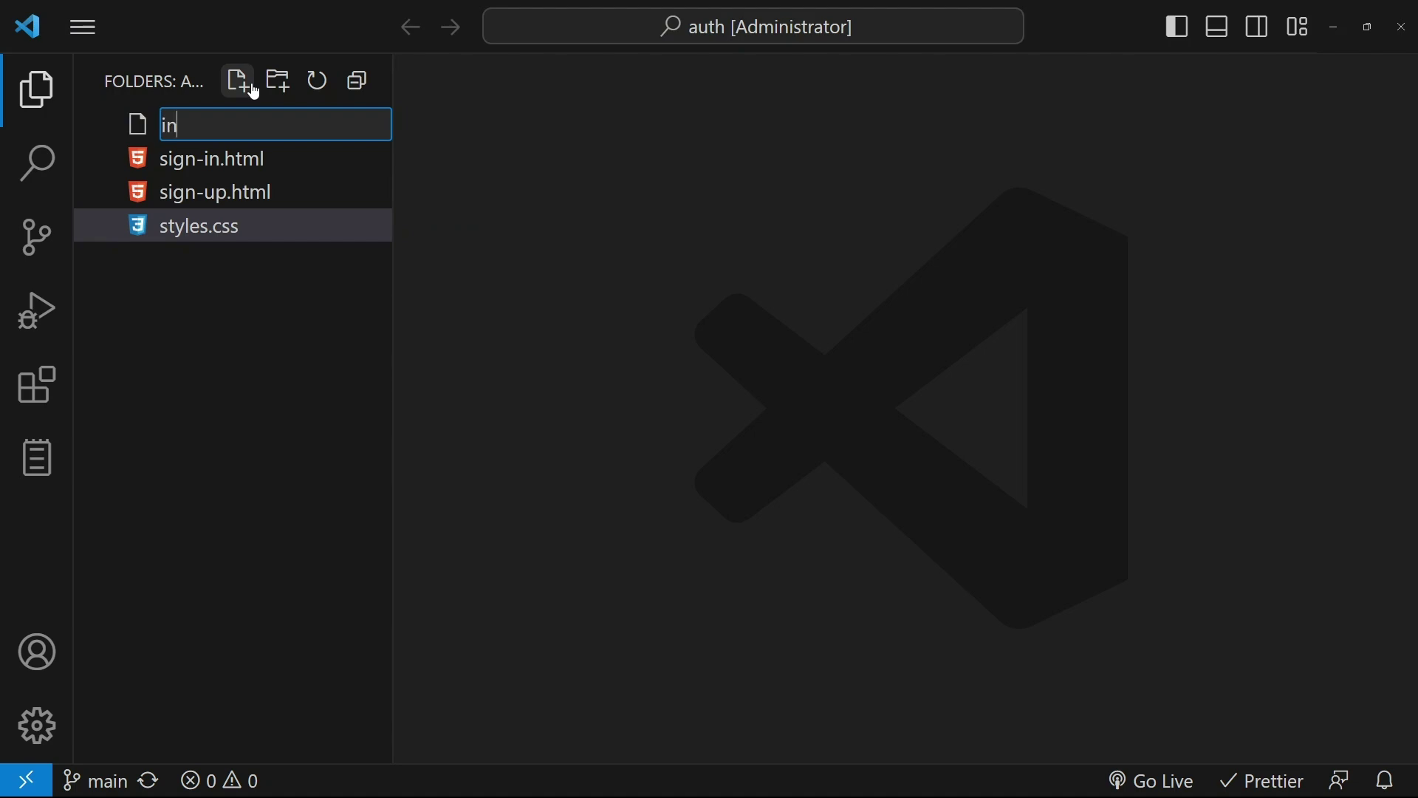
text(dex.ht)
text(ml)
key(Return)
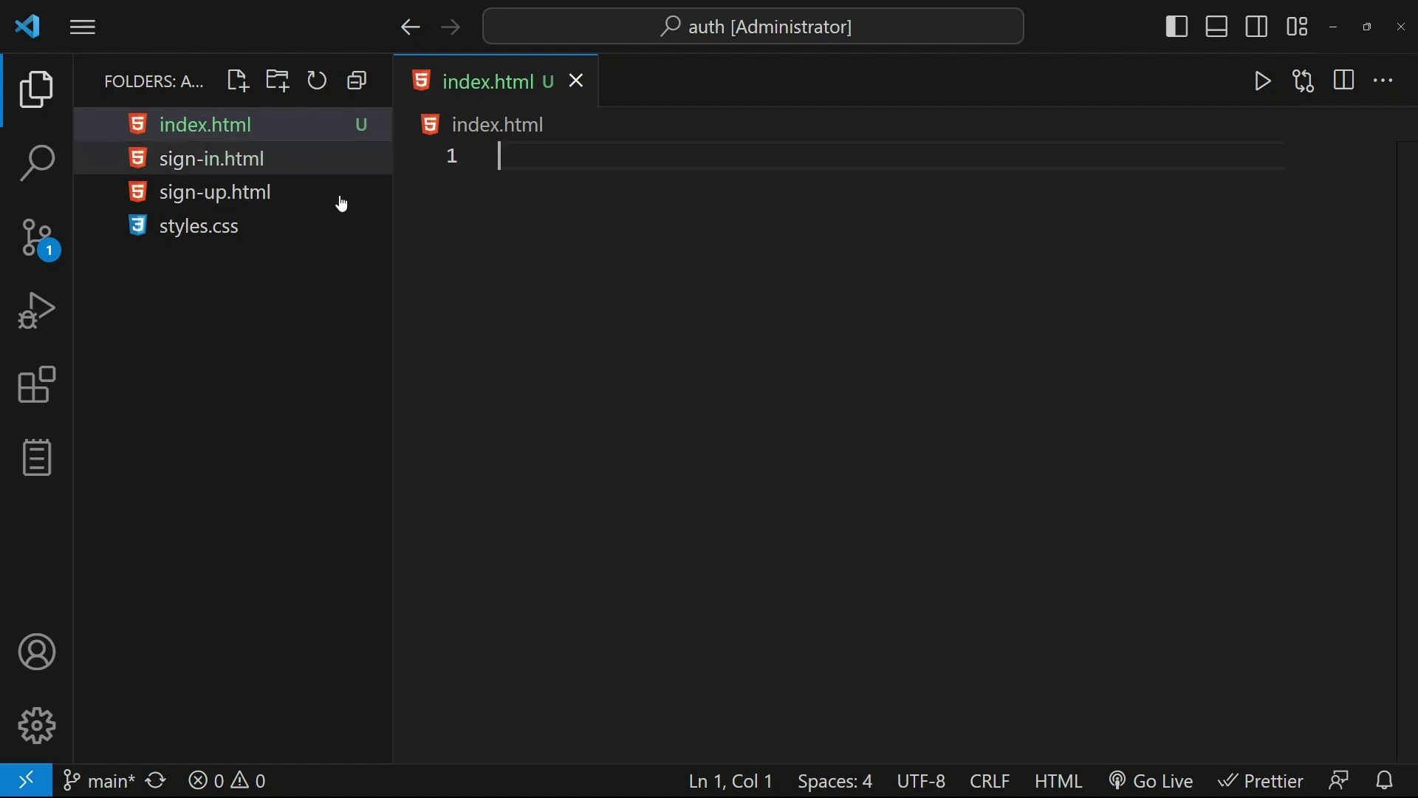
mouse_move(720, 792)
click(726, 781)
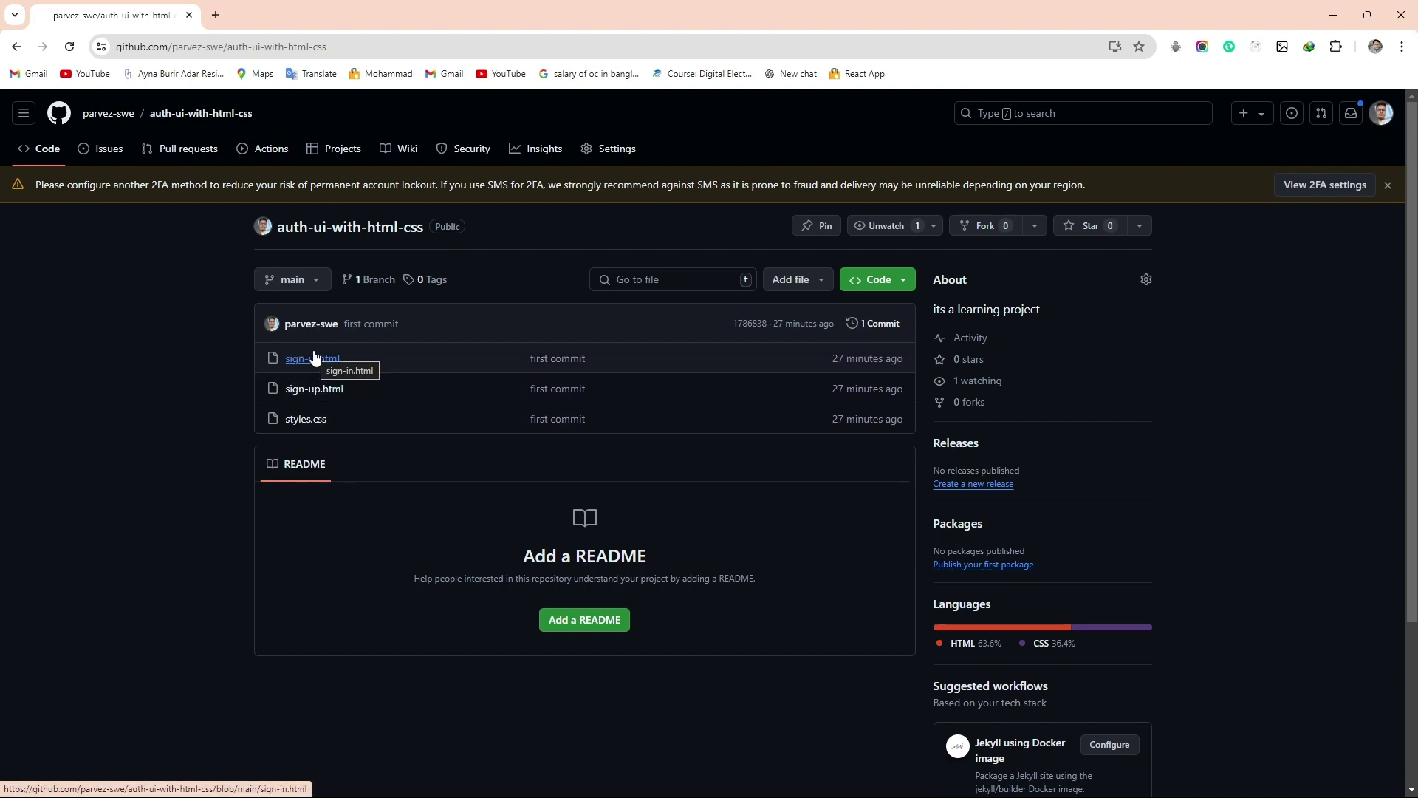
key(alt+Tab)
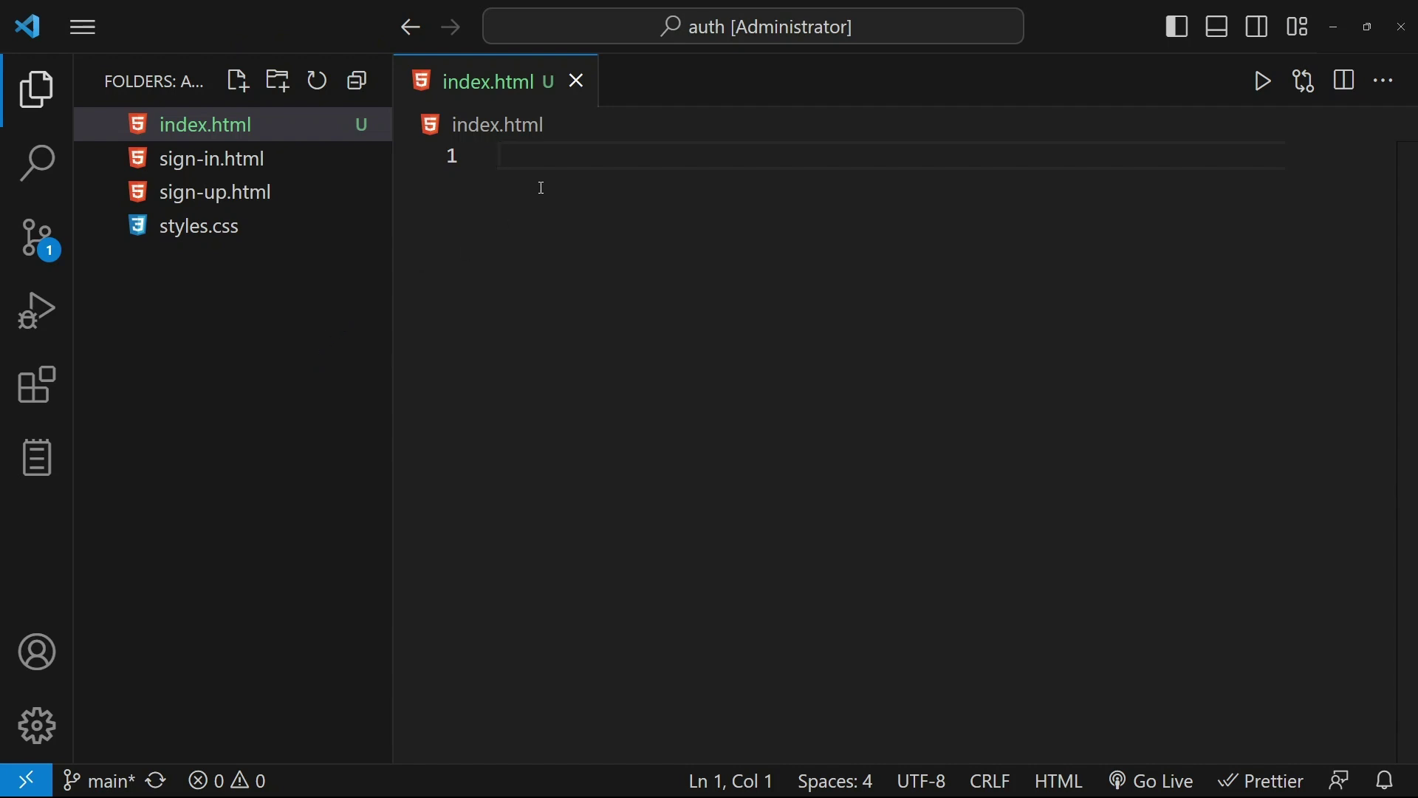
Insert the Emmet HTML5 boilerplate into index.html
text(htm)
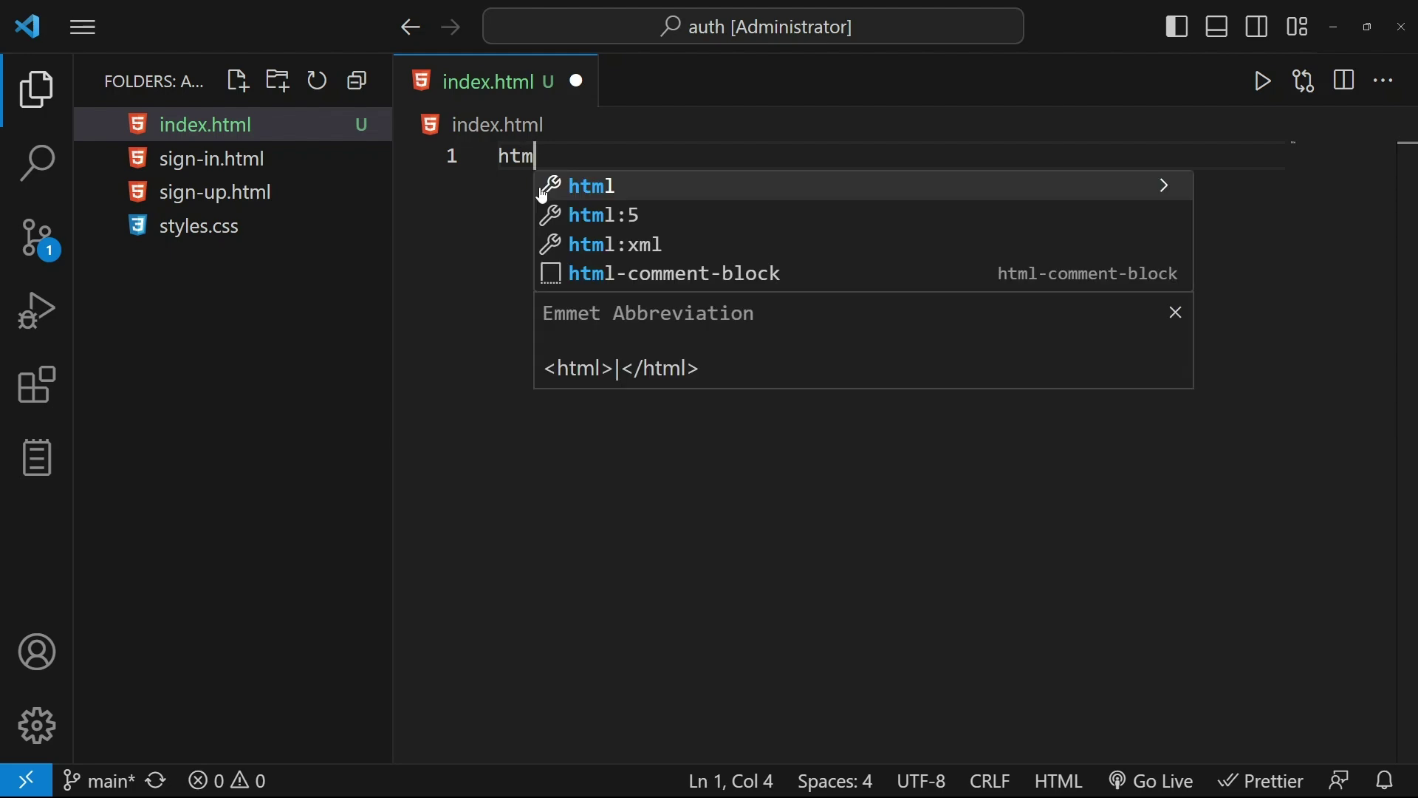
key(Down)
key(Return)
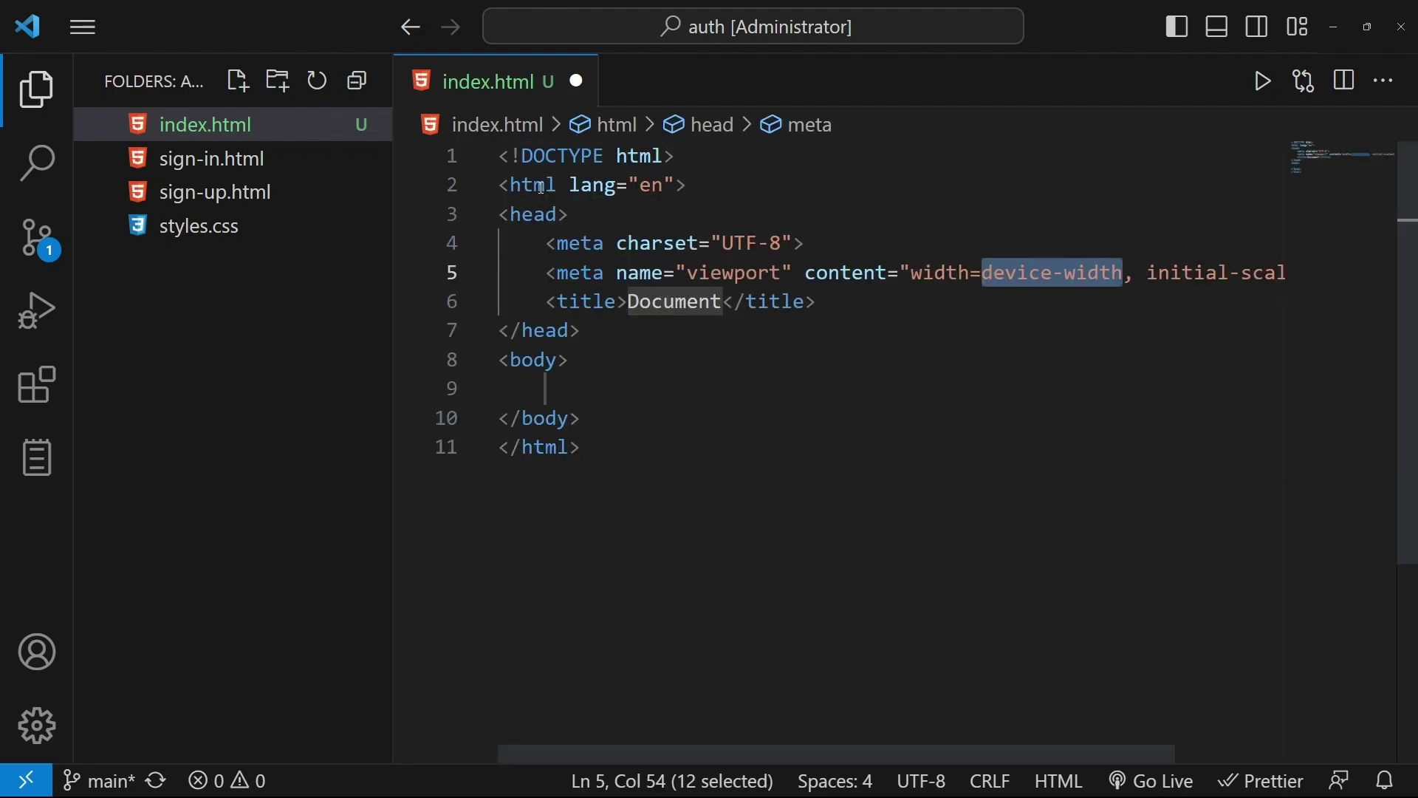
Add a 'Sign In' link to sign-in.html inside the body
click(576, 386)
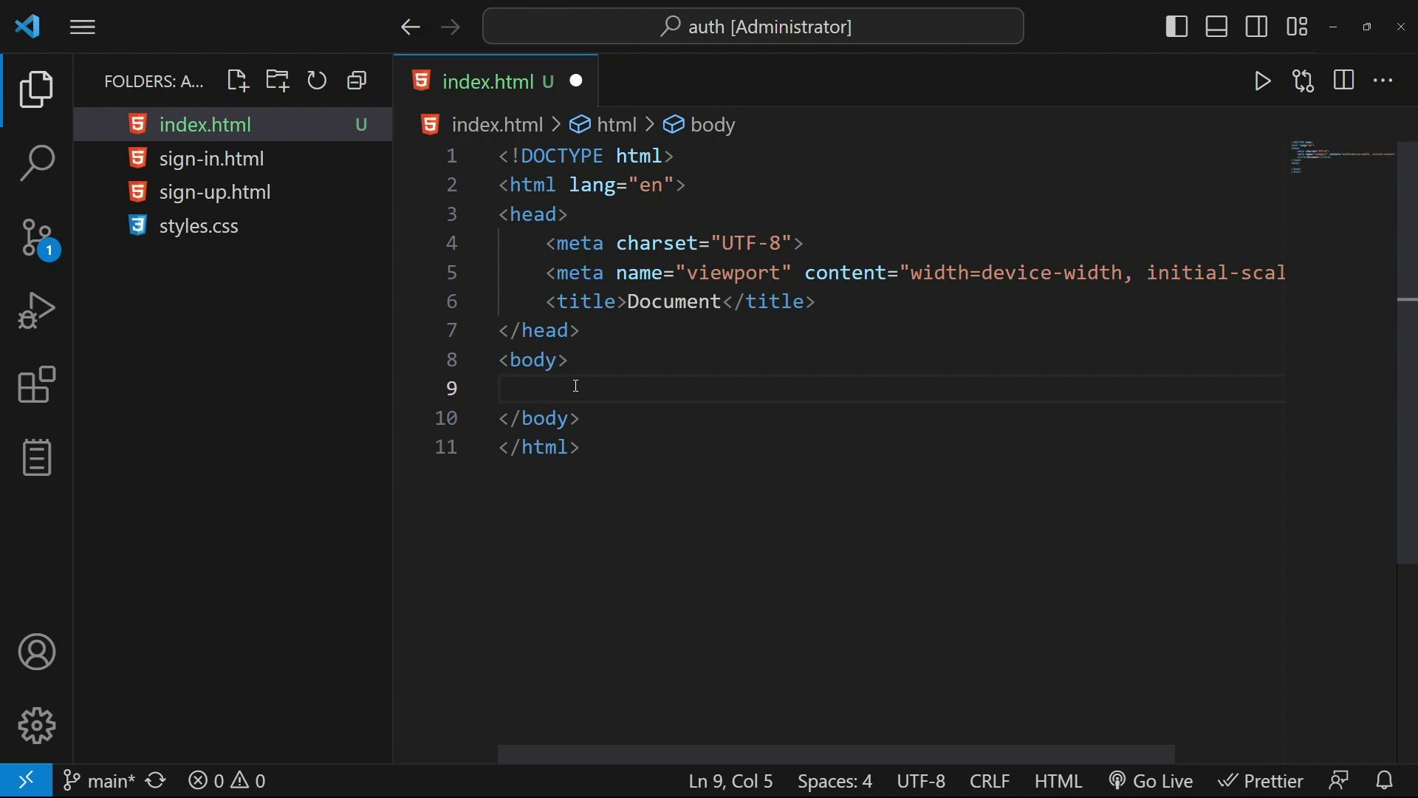
text(<a)
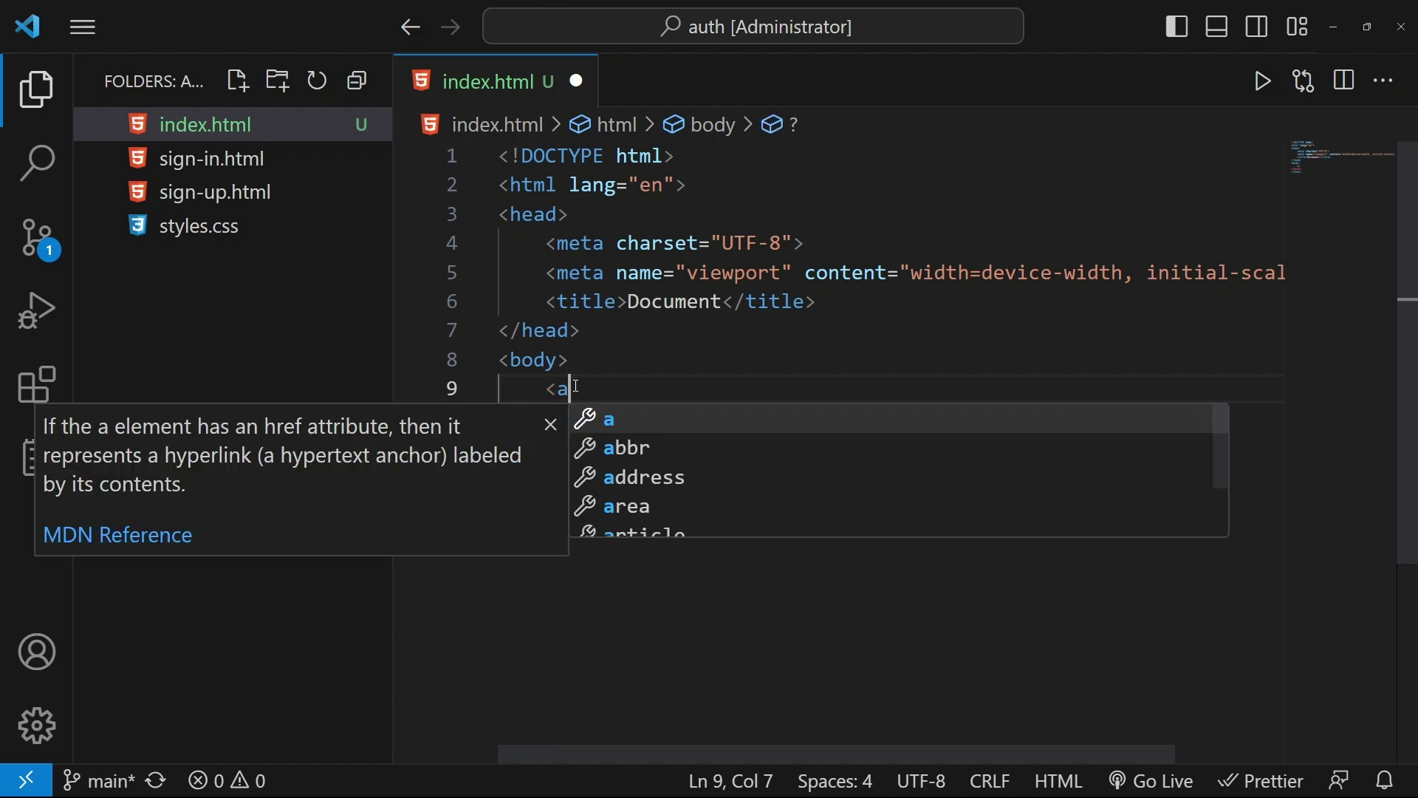
text( hr)
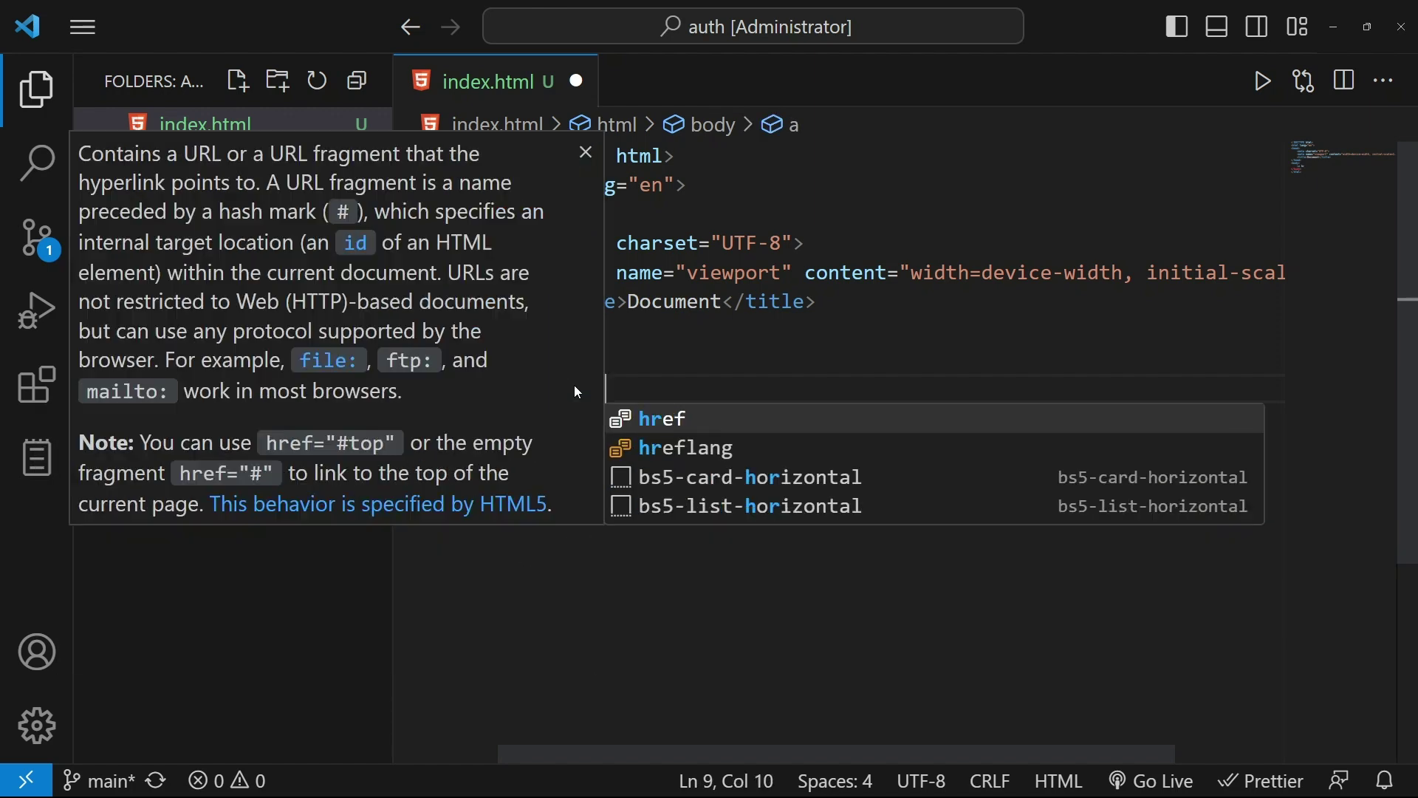
key(Return)
text(/)
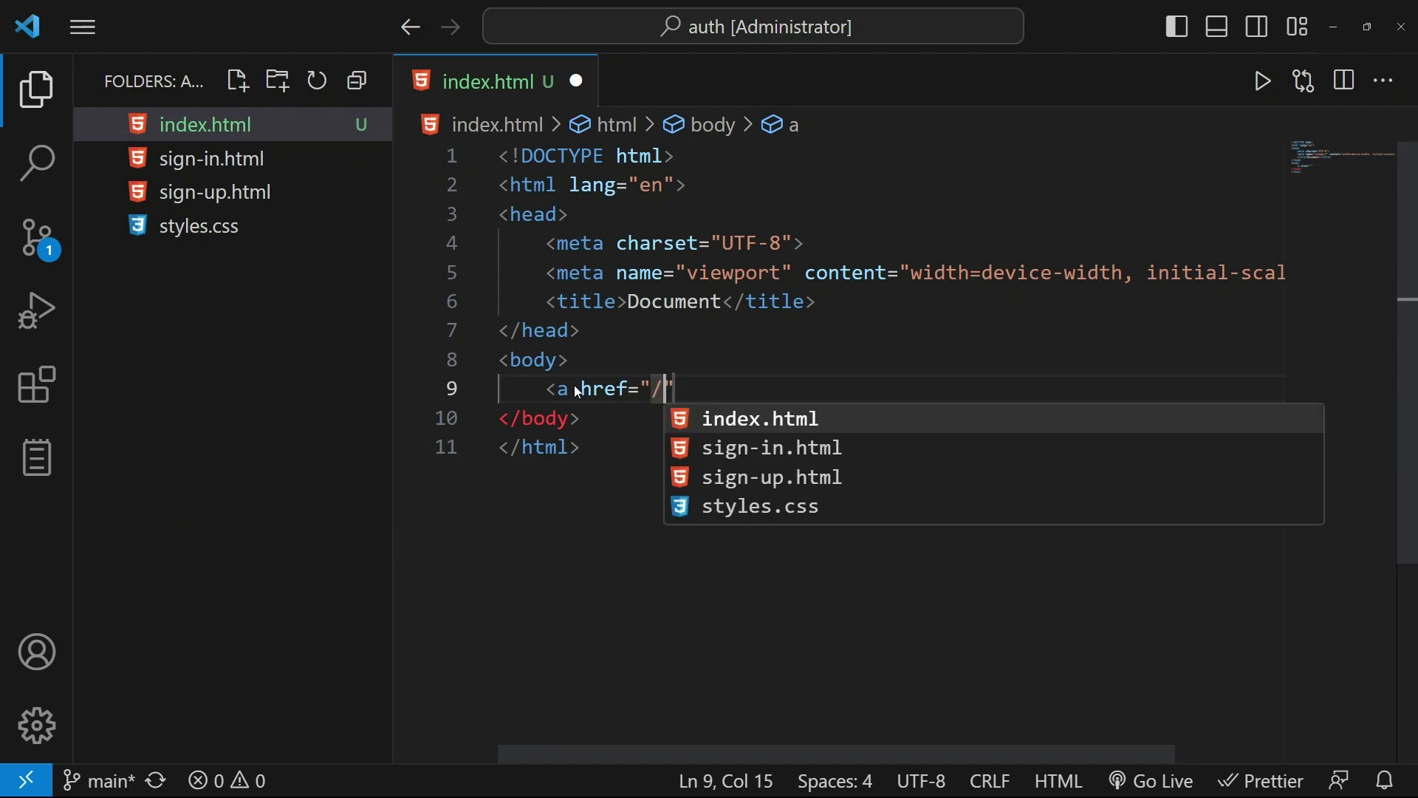
text(sin)
key(Return)
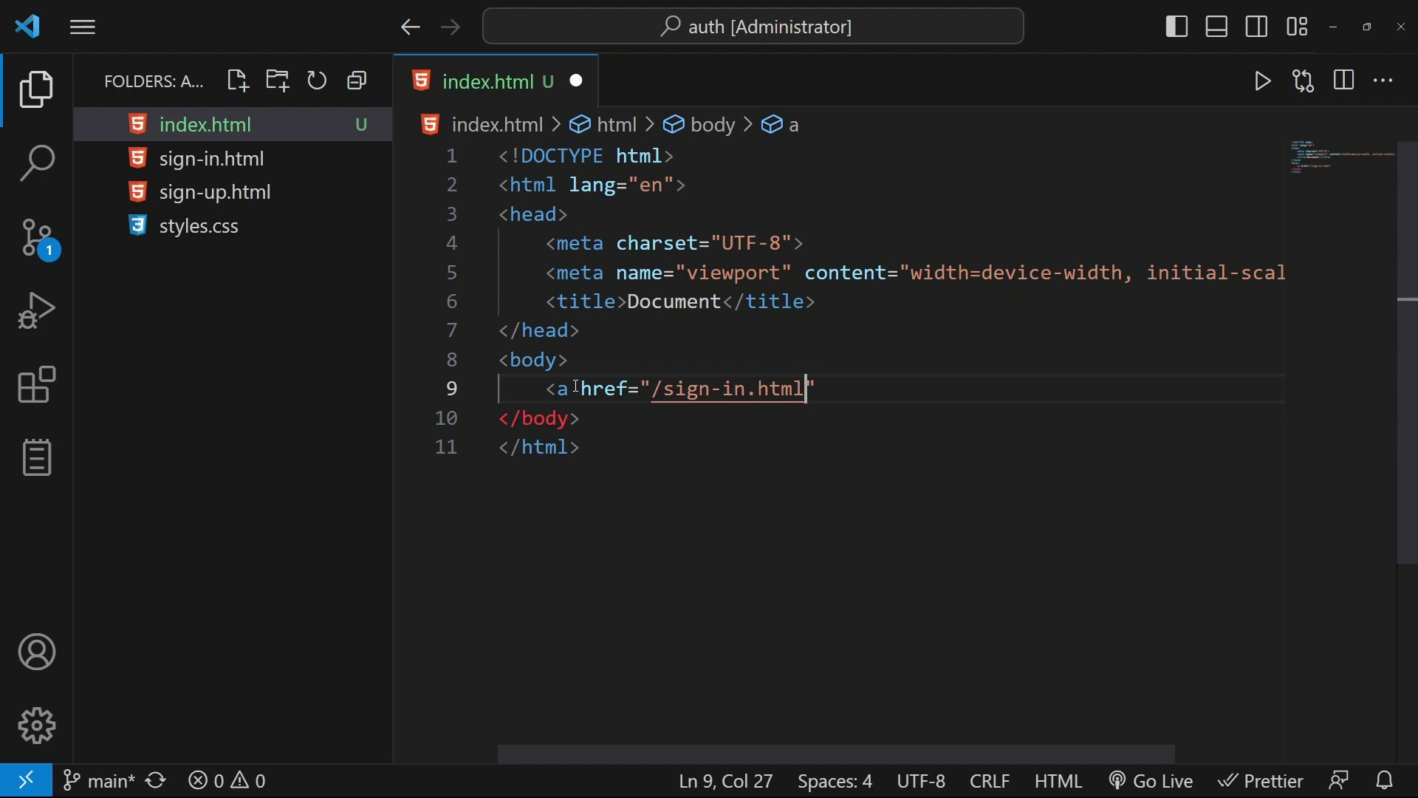
text(">Sig)
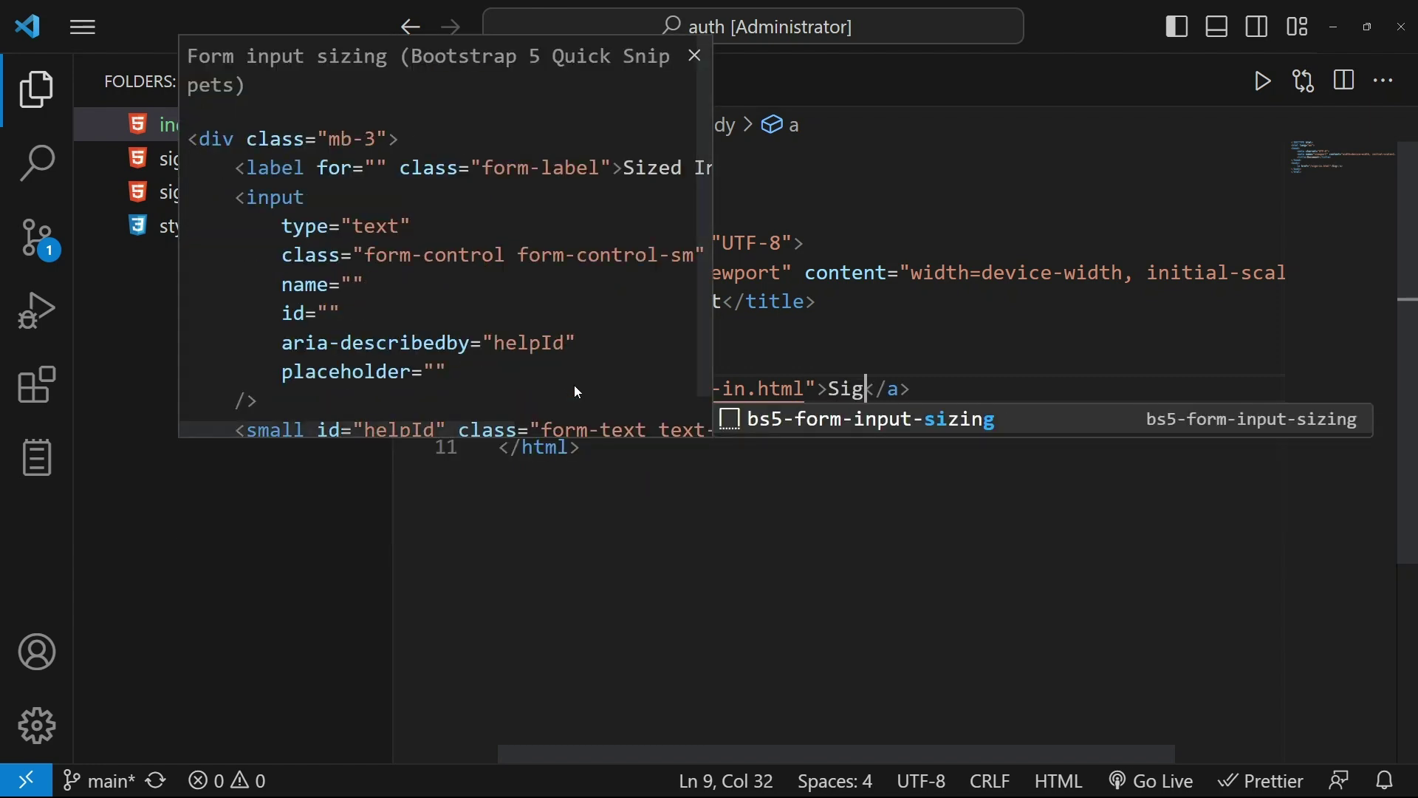
text(n IN)
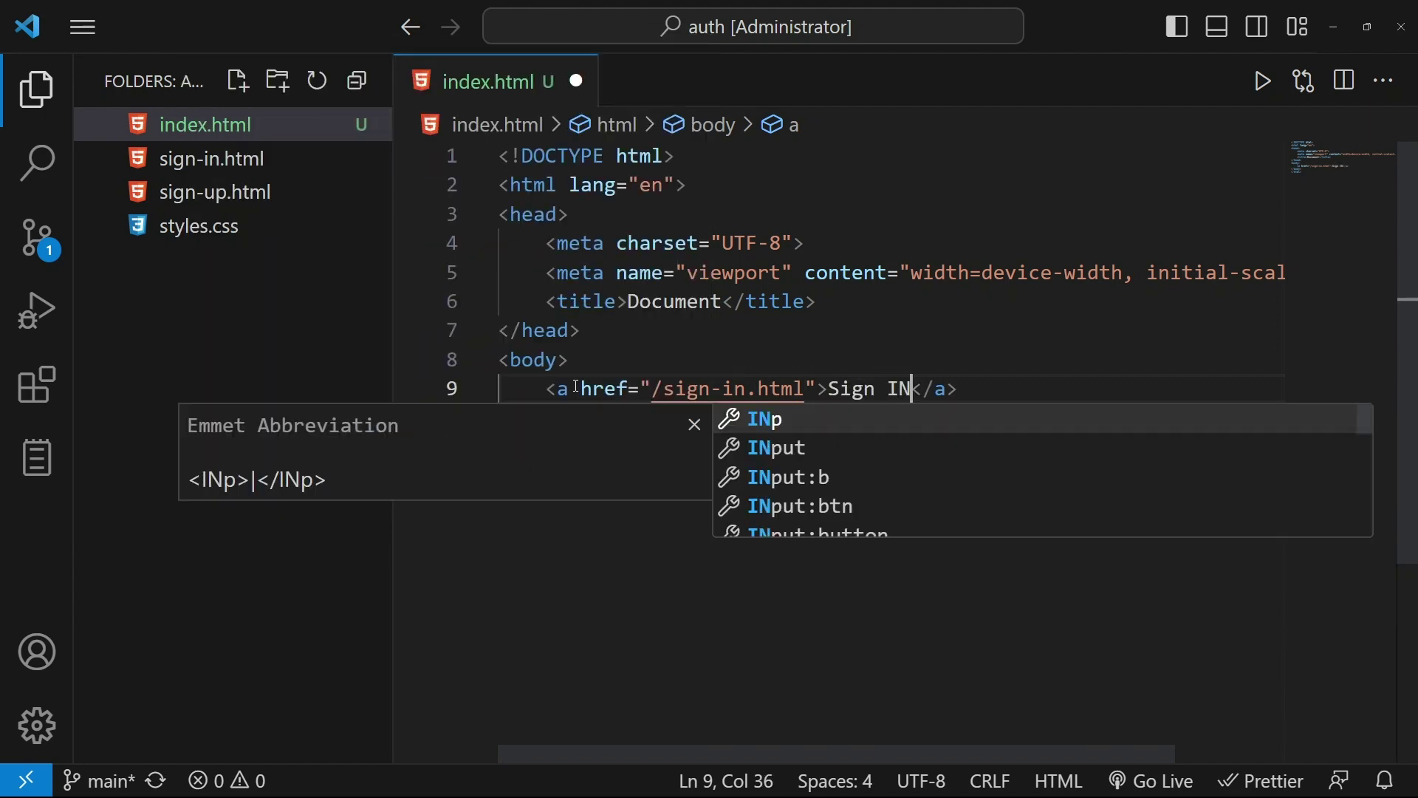
key(BackSpace)
text(n)
click(1025, 404)
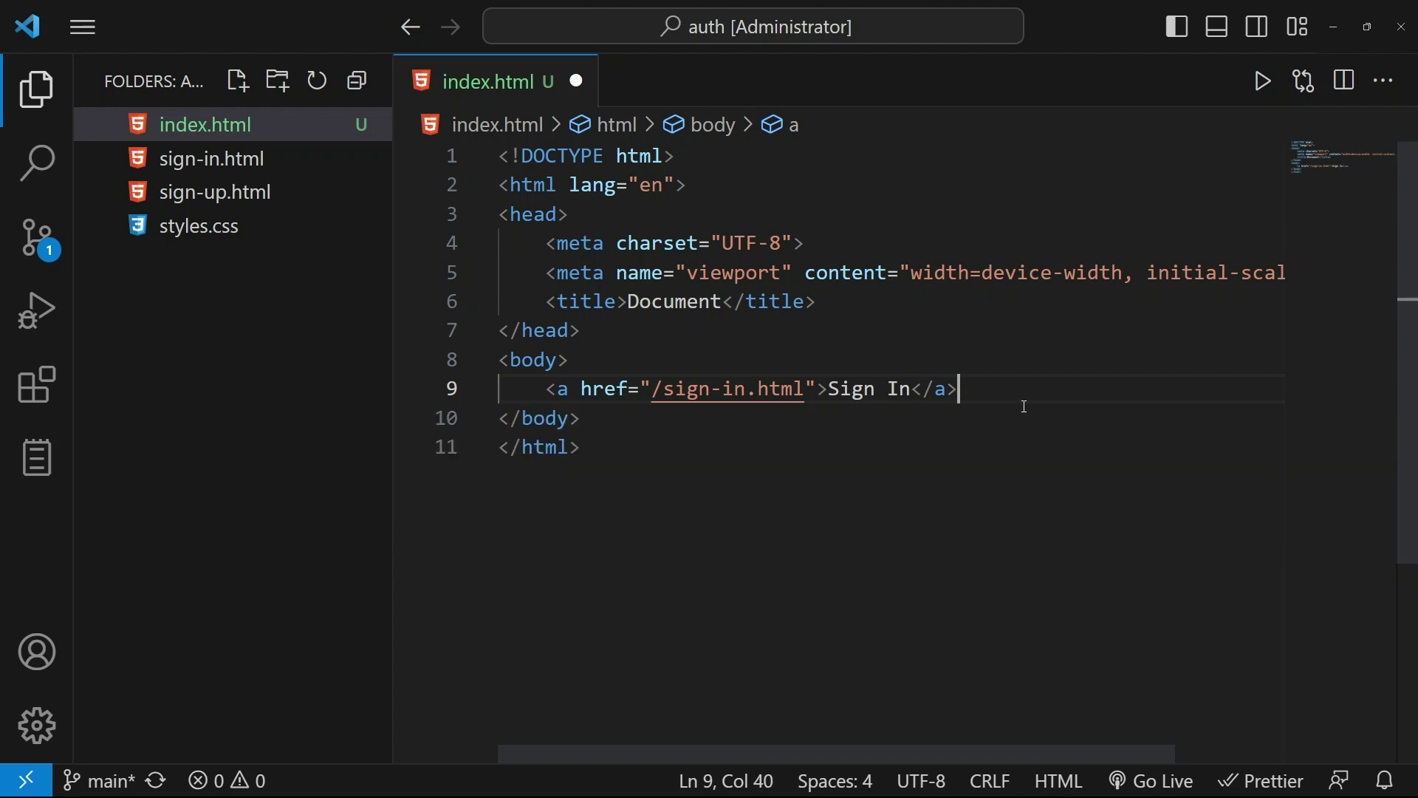
Add a 'Sign Up' link to sign-up.html and drop the leading slash from the sign-in path
key(Return)
text(<a)
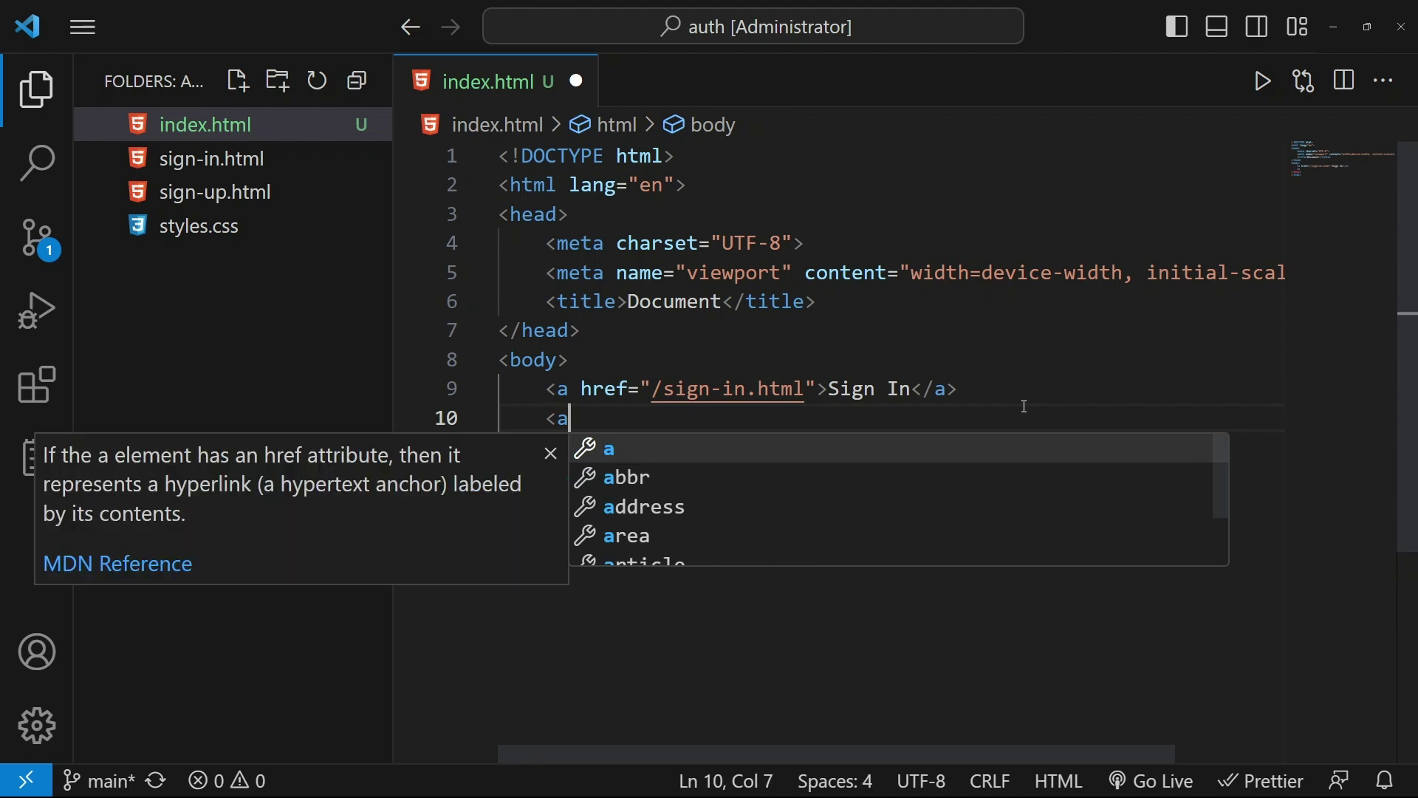
text( hre)
key(Return)
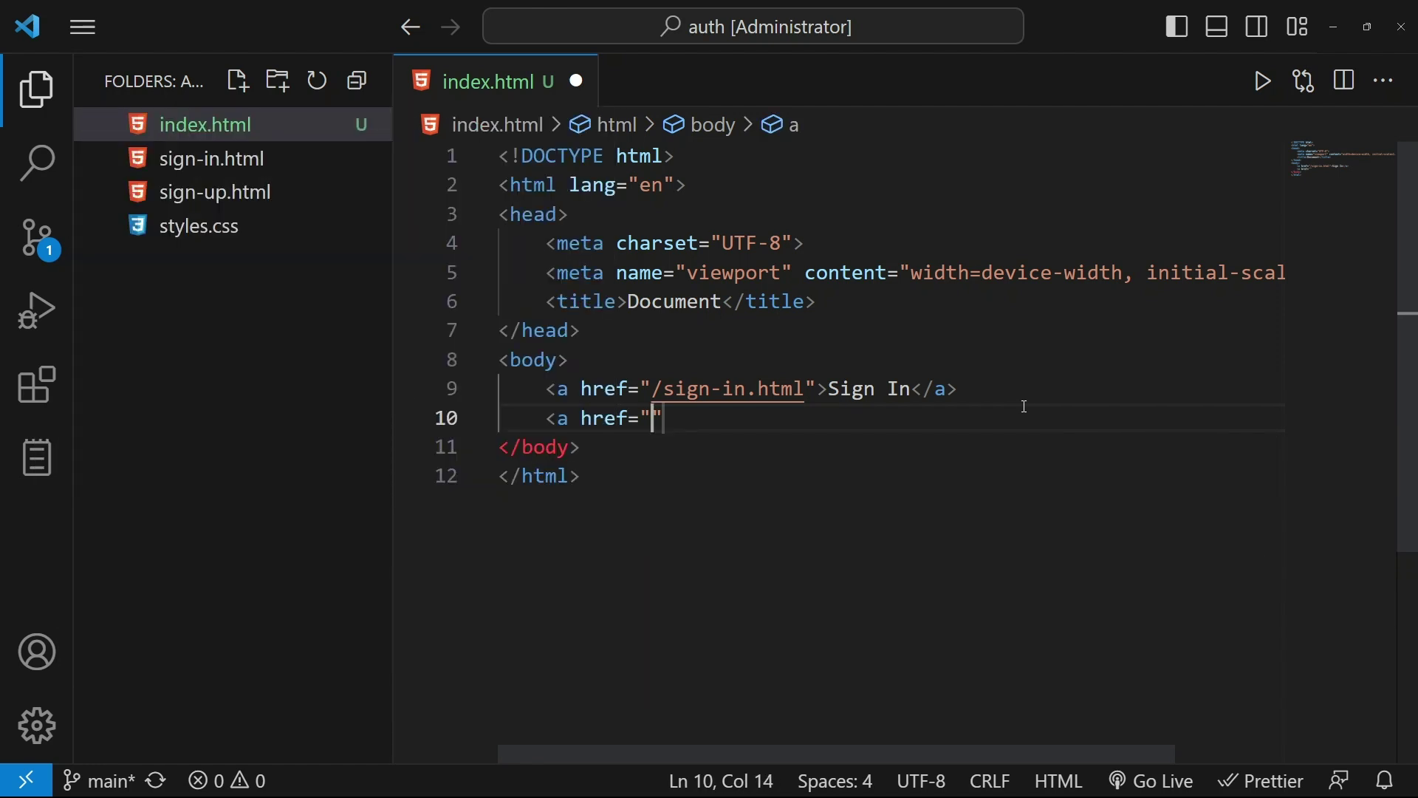
key(Up)
key(Right)
key(BackSpace)
key(Down)
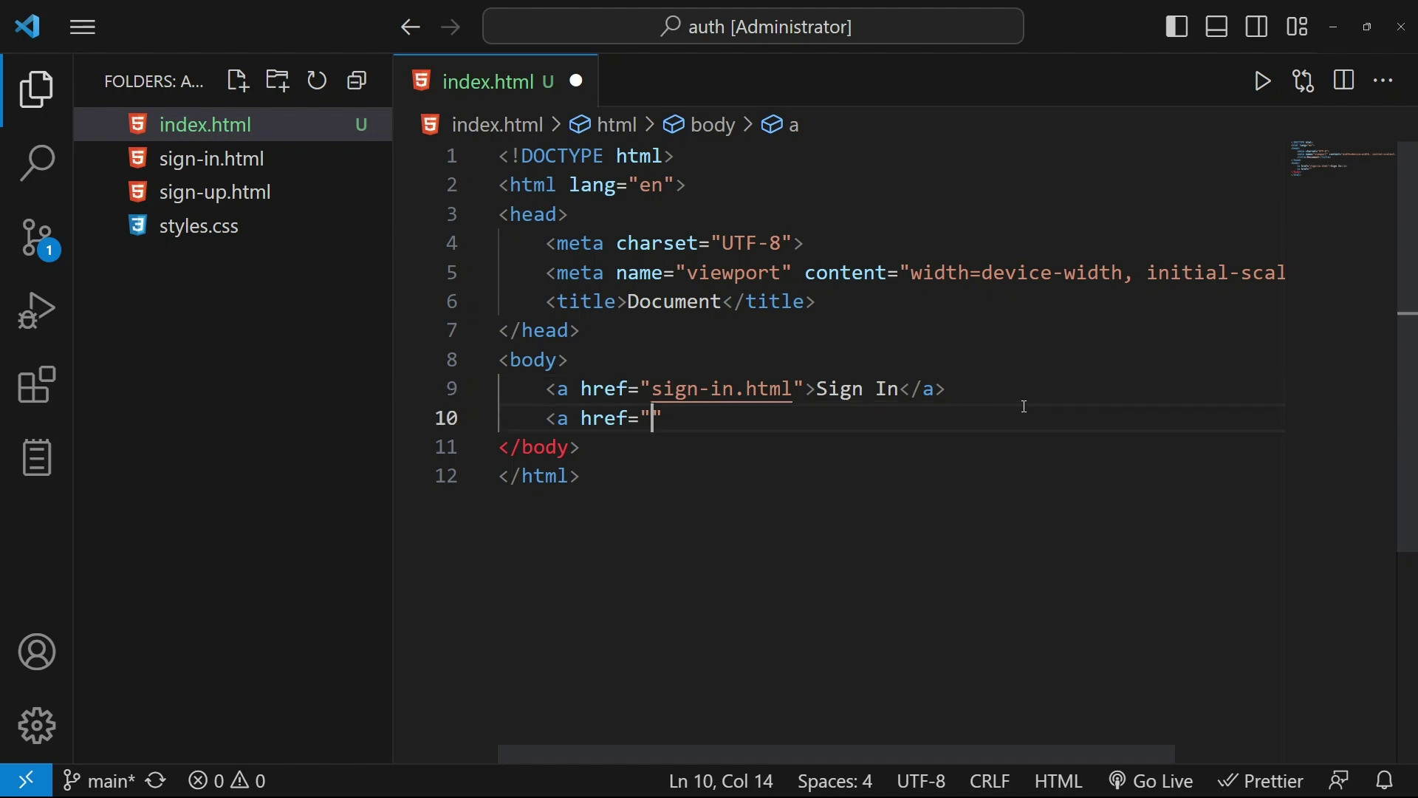
text(si)
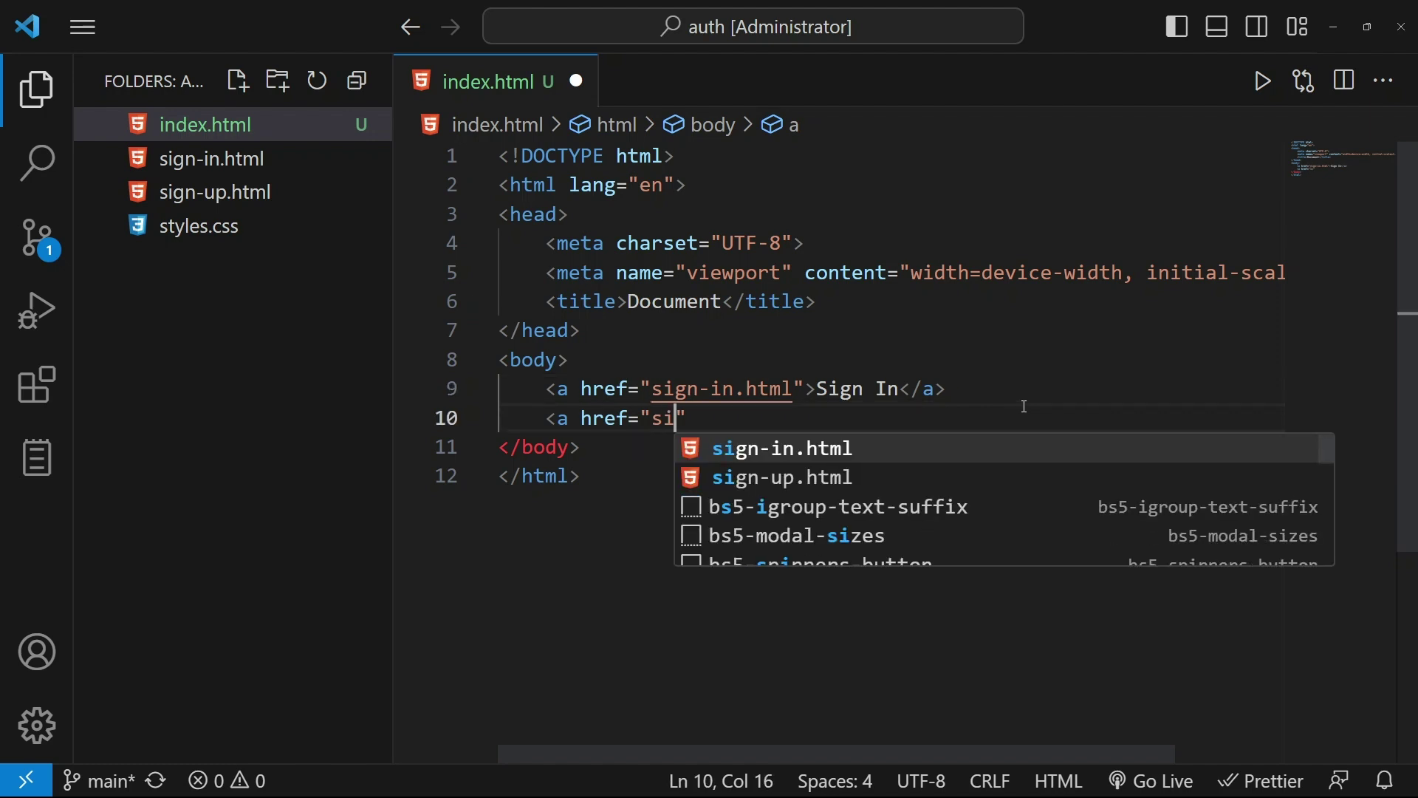
key(Down)
key(Return)
key(Down)
key(Down)
key(Home)
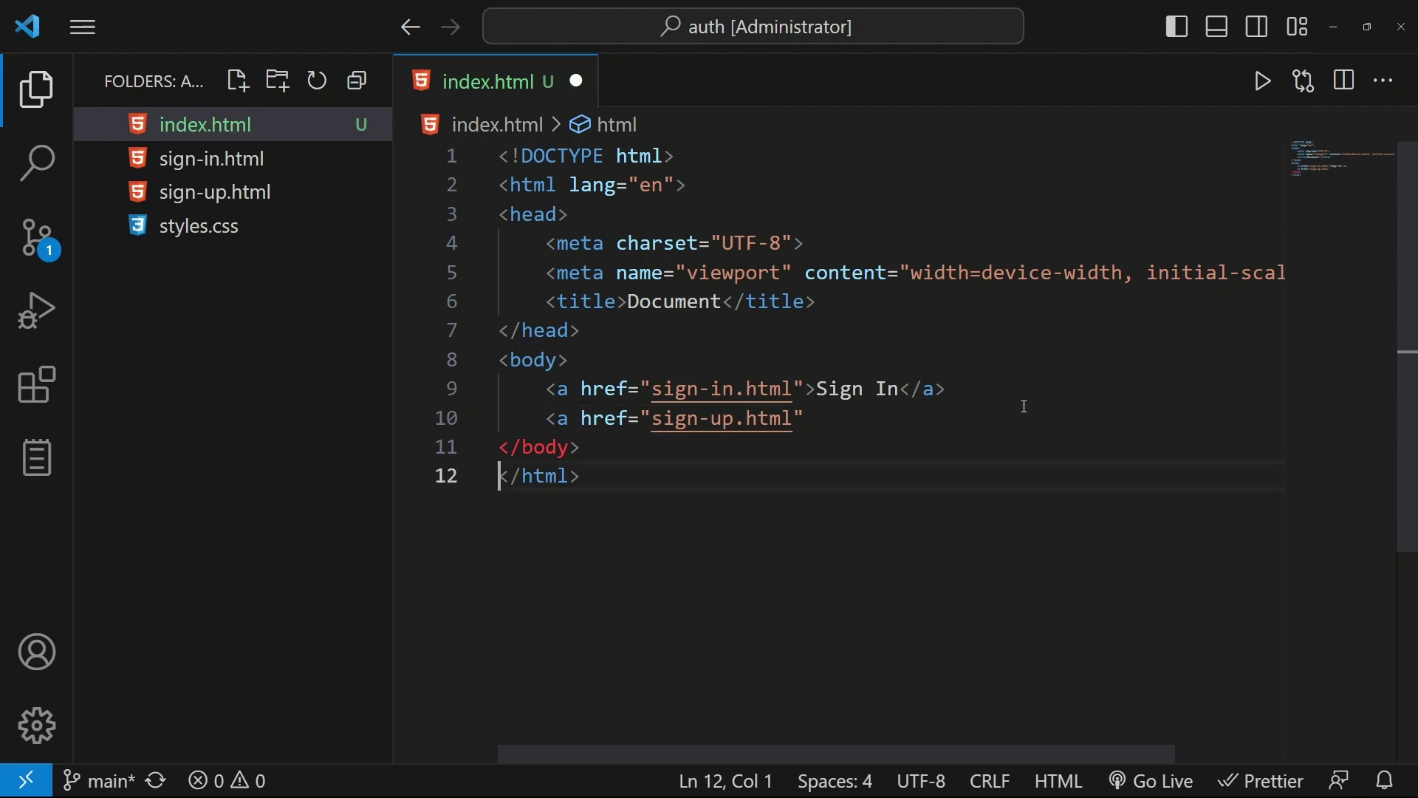
click(841, 428)
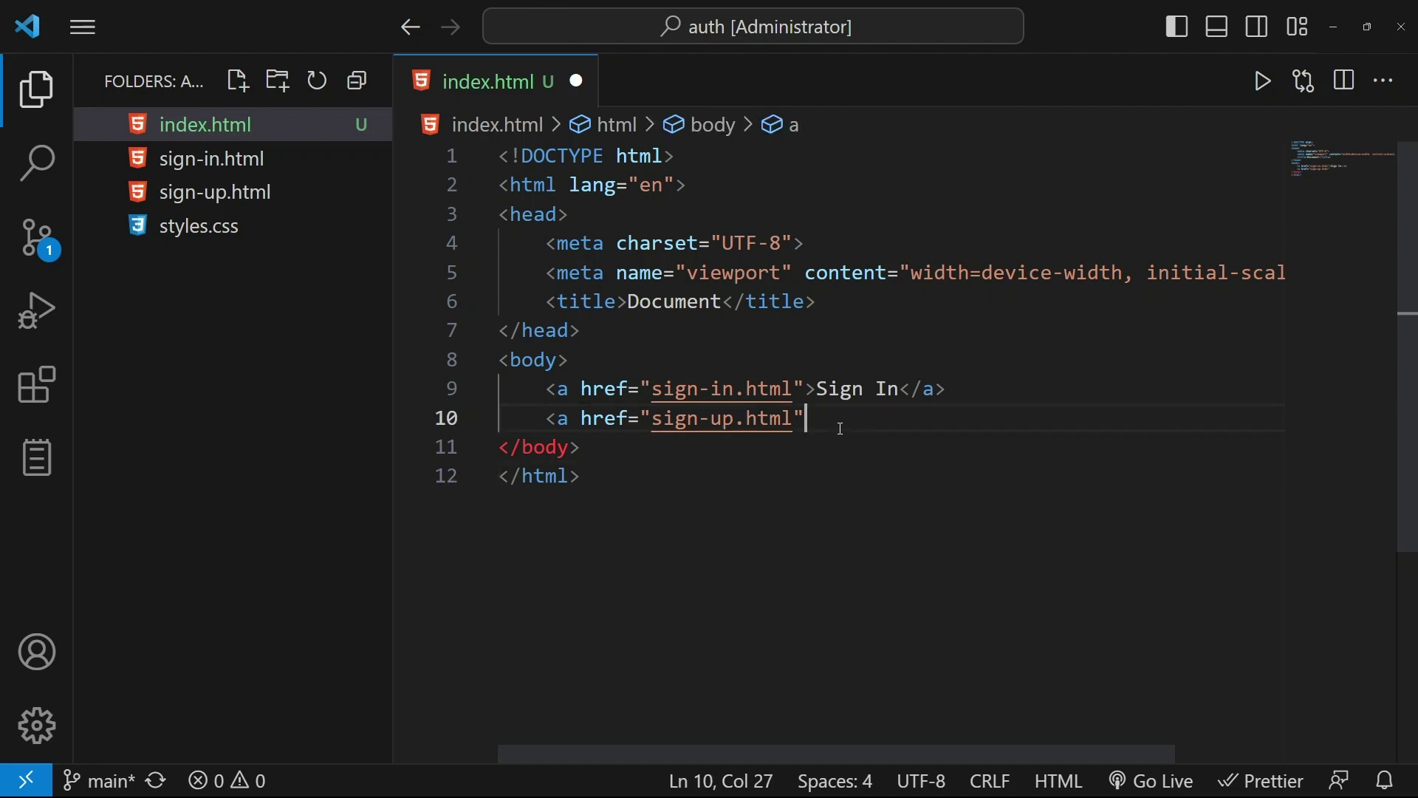
text(>Si)
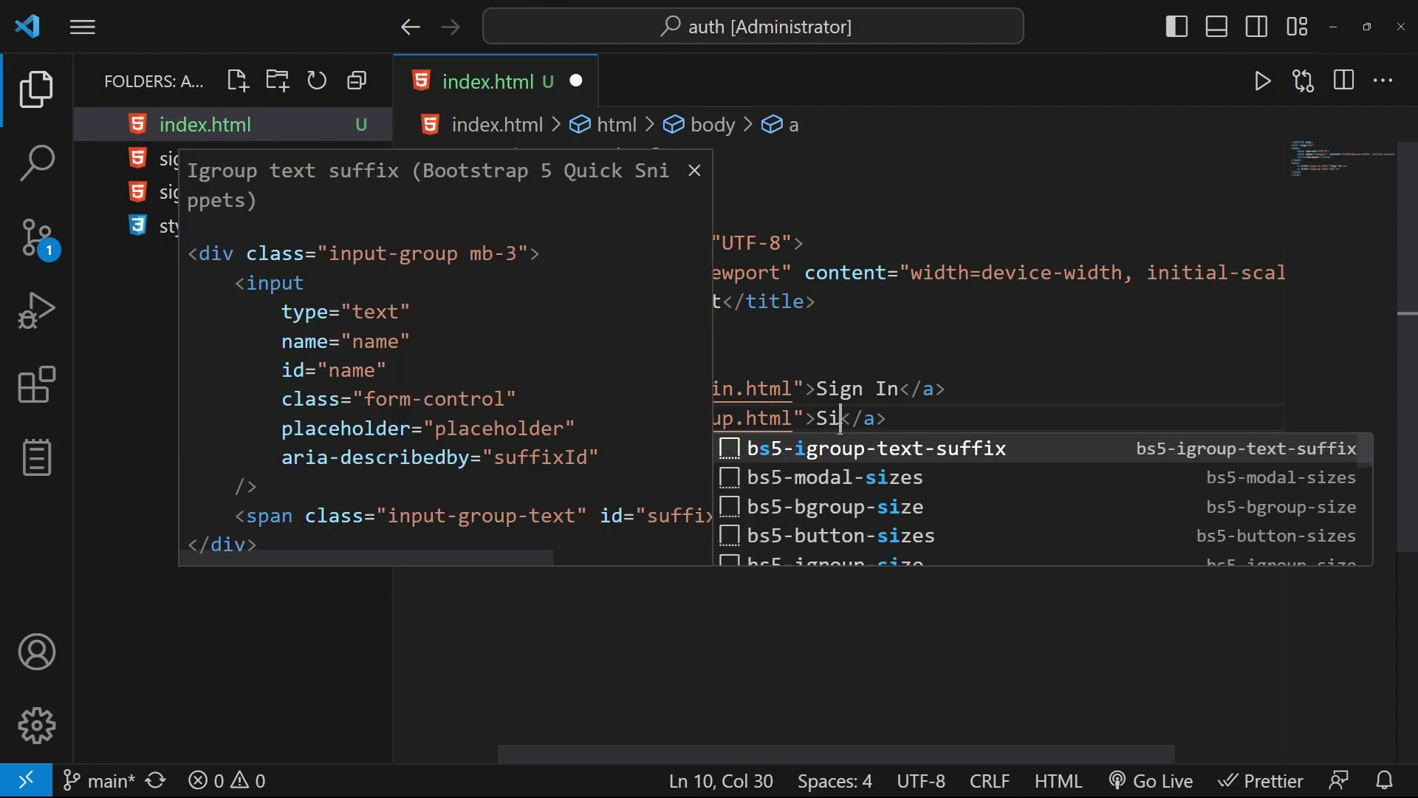
text(gn Up)
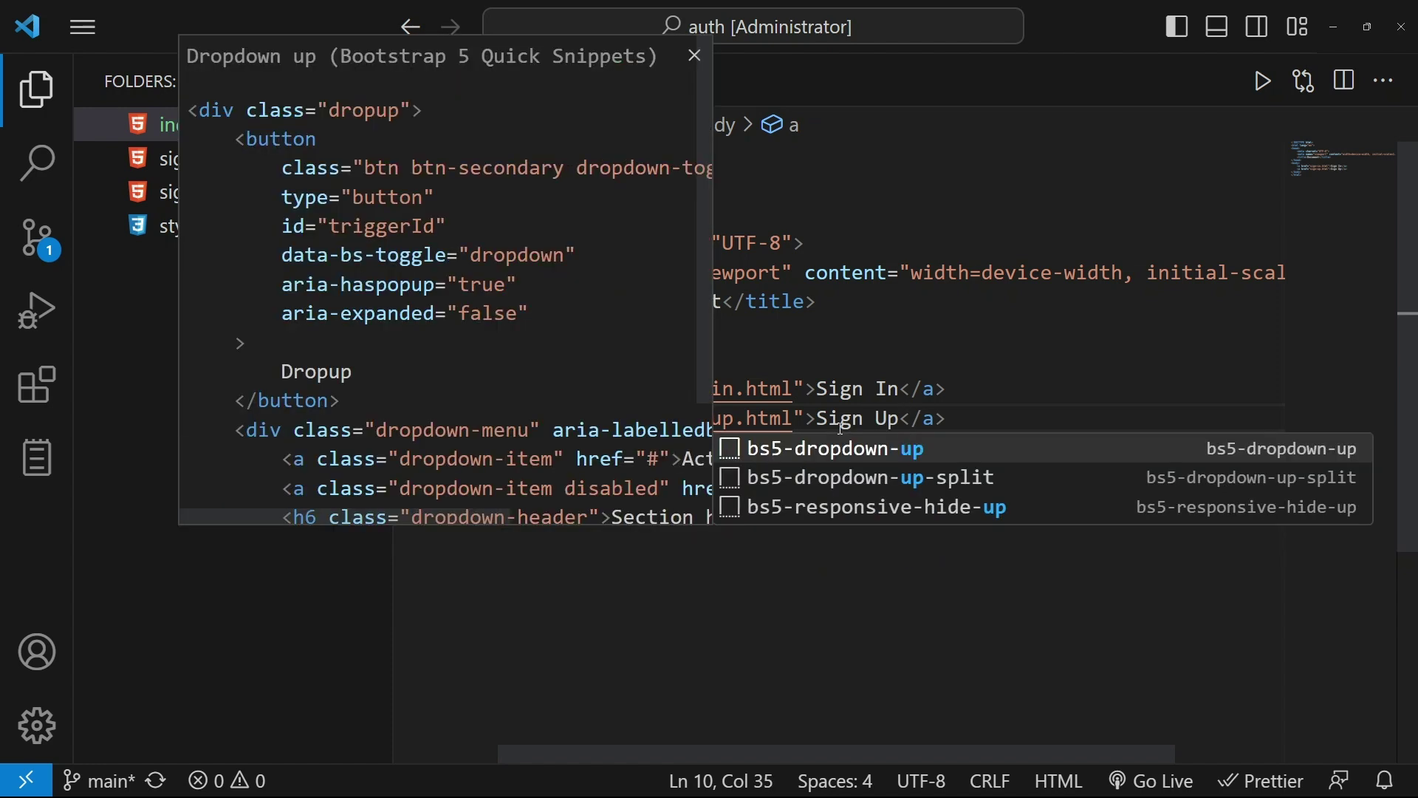
click(963, 416)
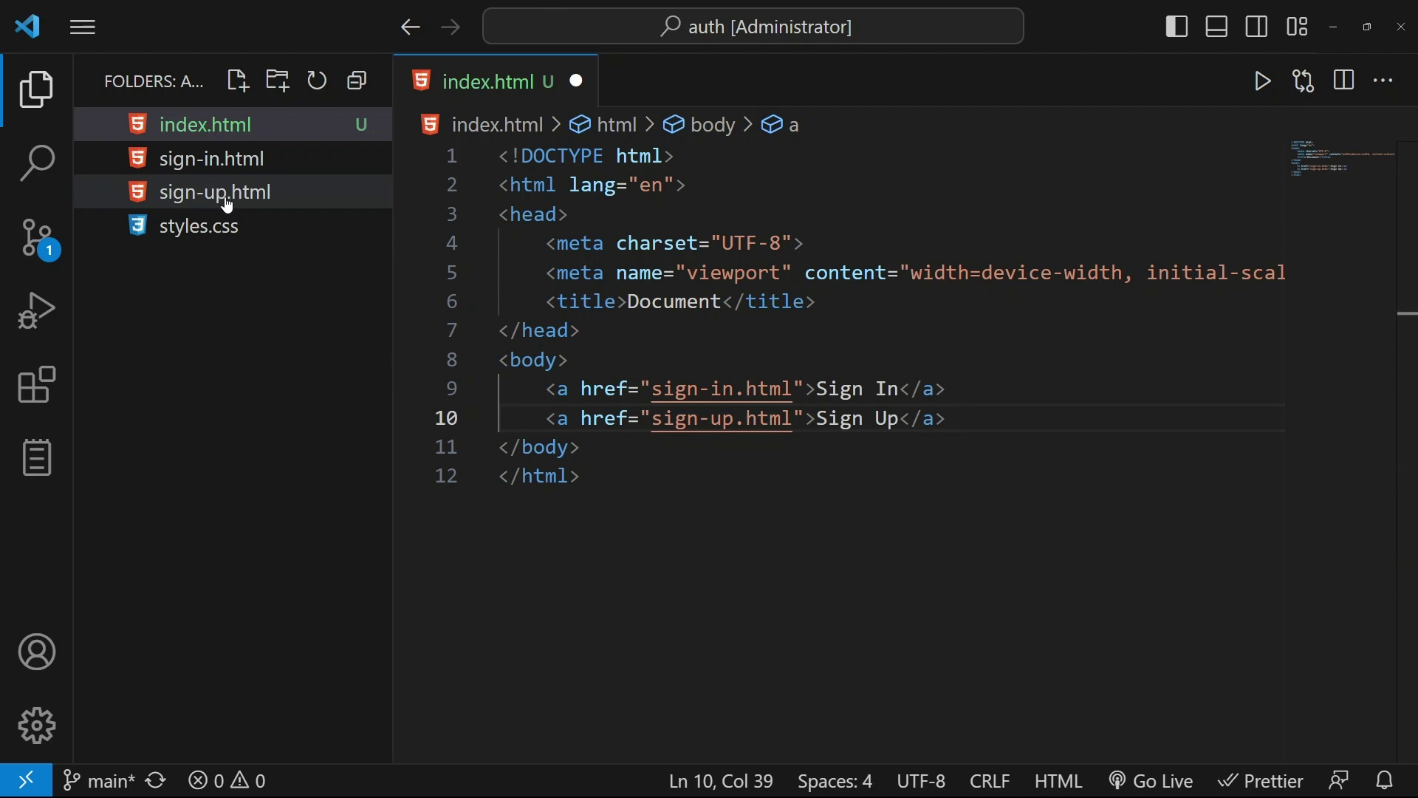
Add an h1 'Welcome to our Auth UI' above the links and save the reformatted file
click(769, 368)
key(Return)
text(<)
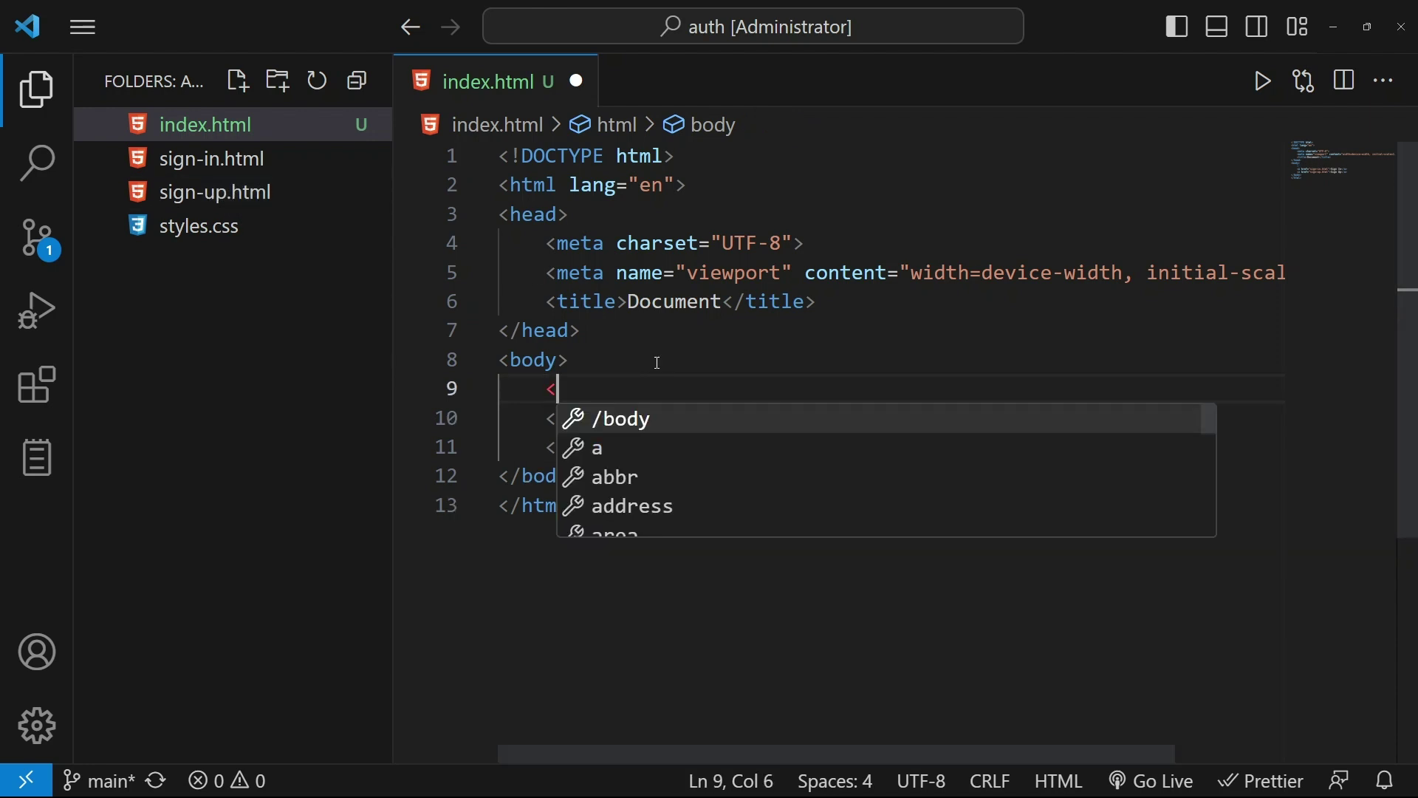
text(h1></h1>)
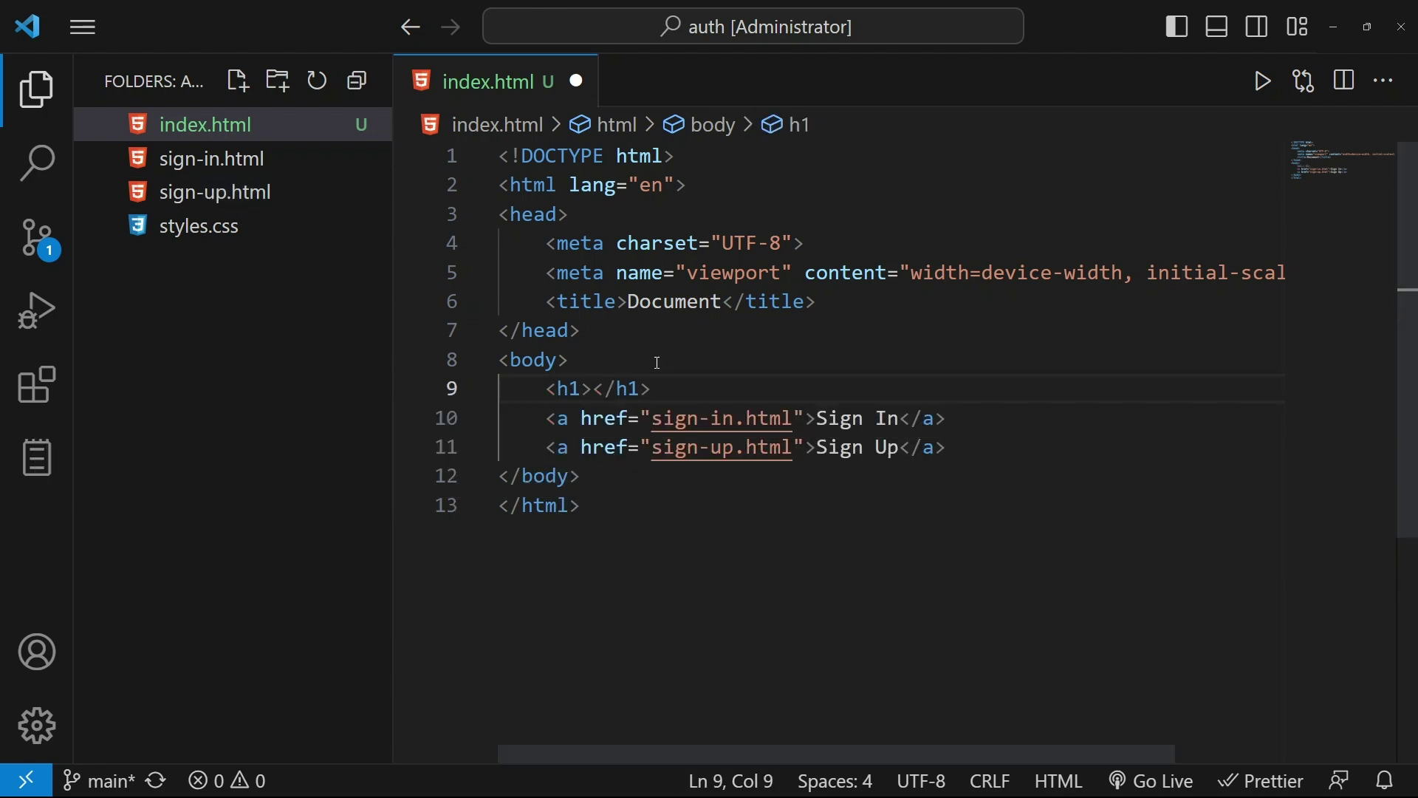
text(Welcome)
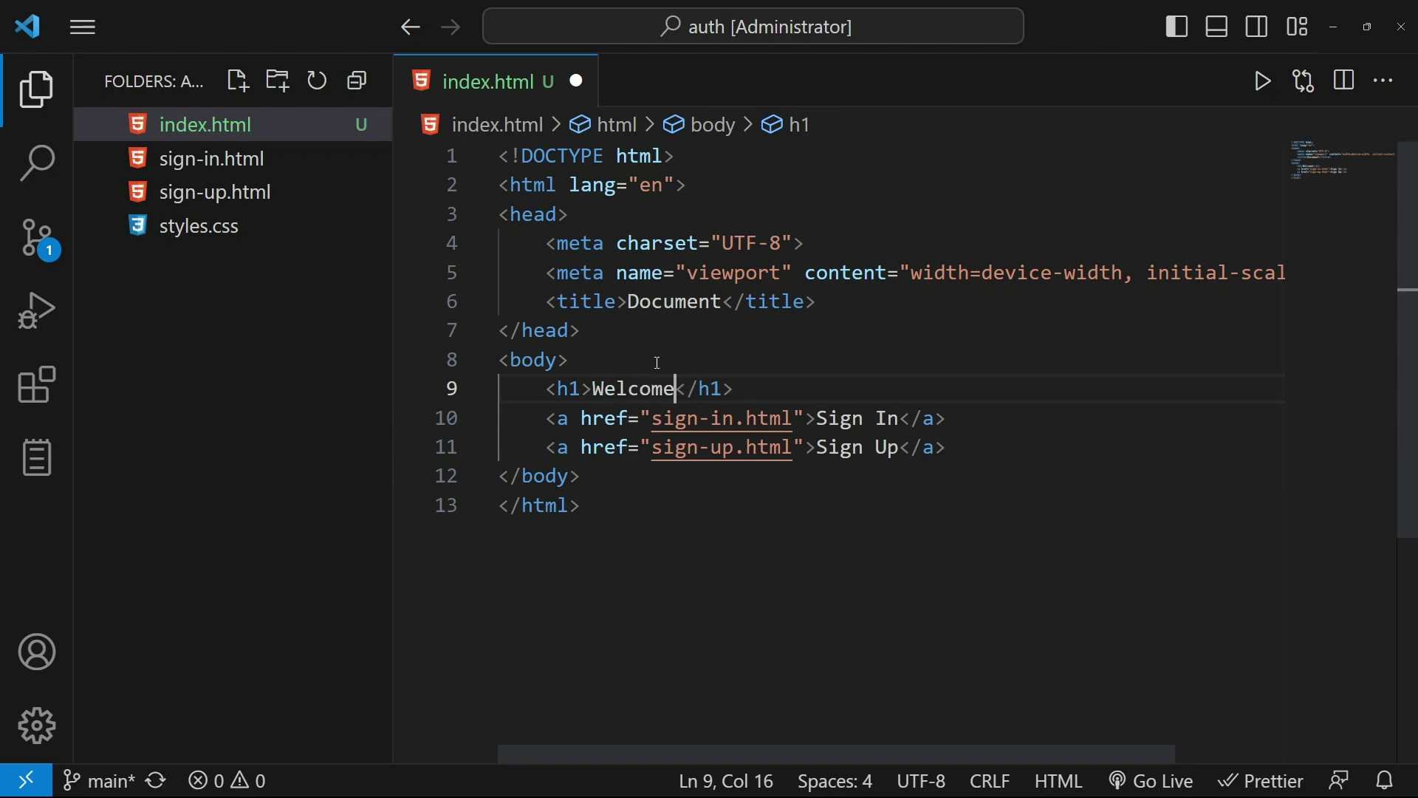
text( to our )
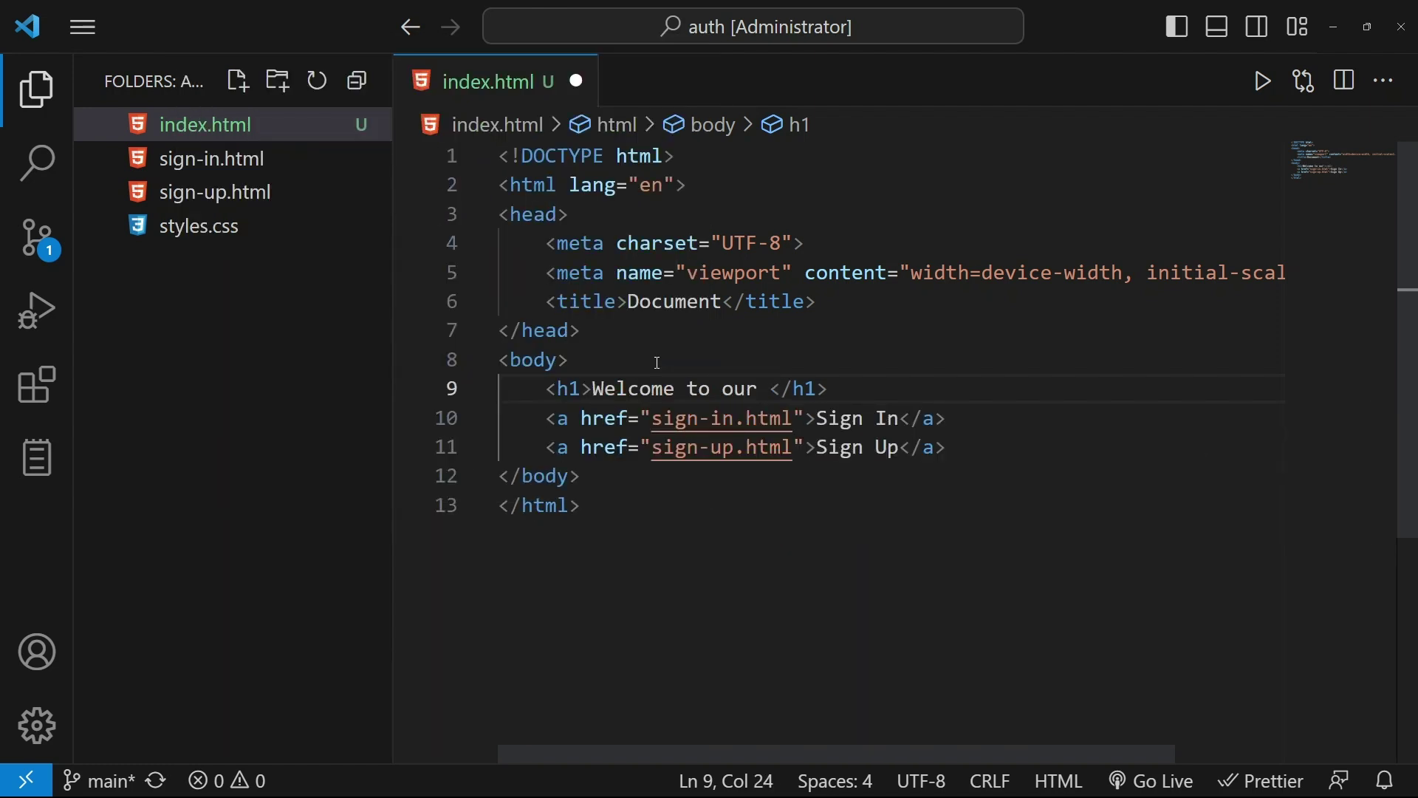
text(Auth U9)
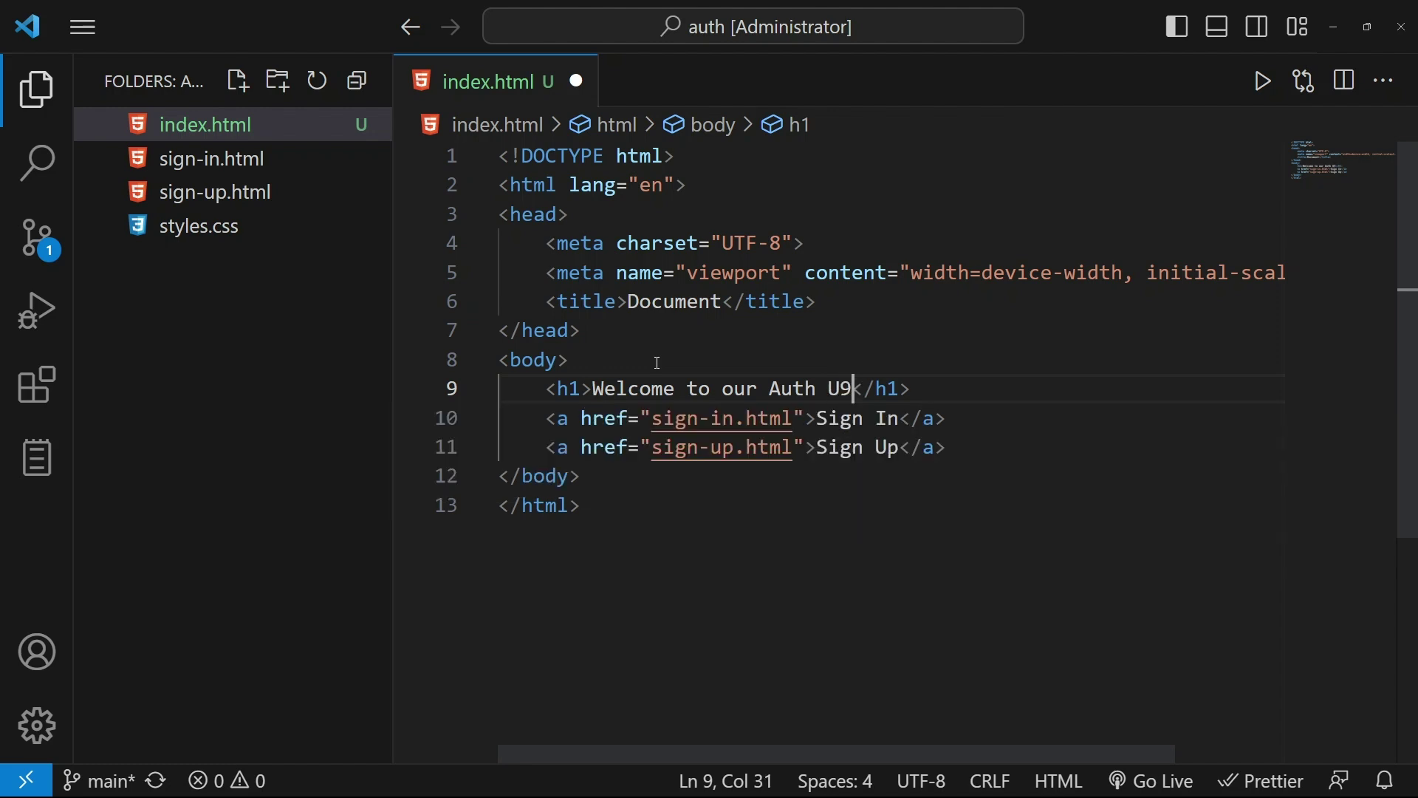
key(BackSpace)
text(I)
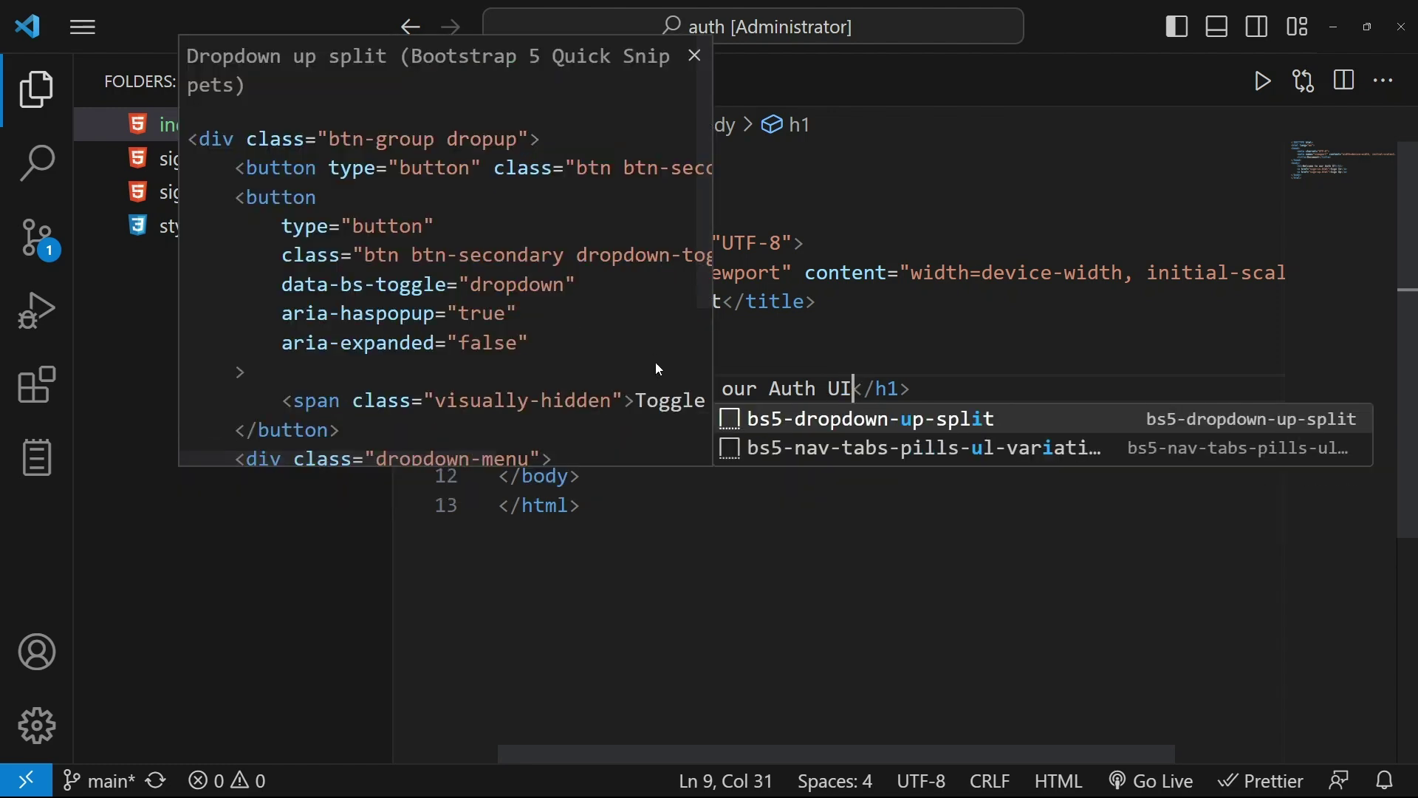
key(Left)
key(Left)
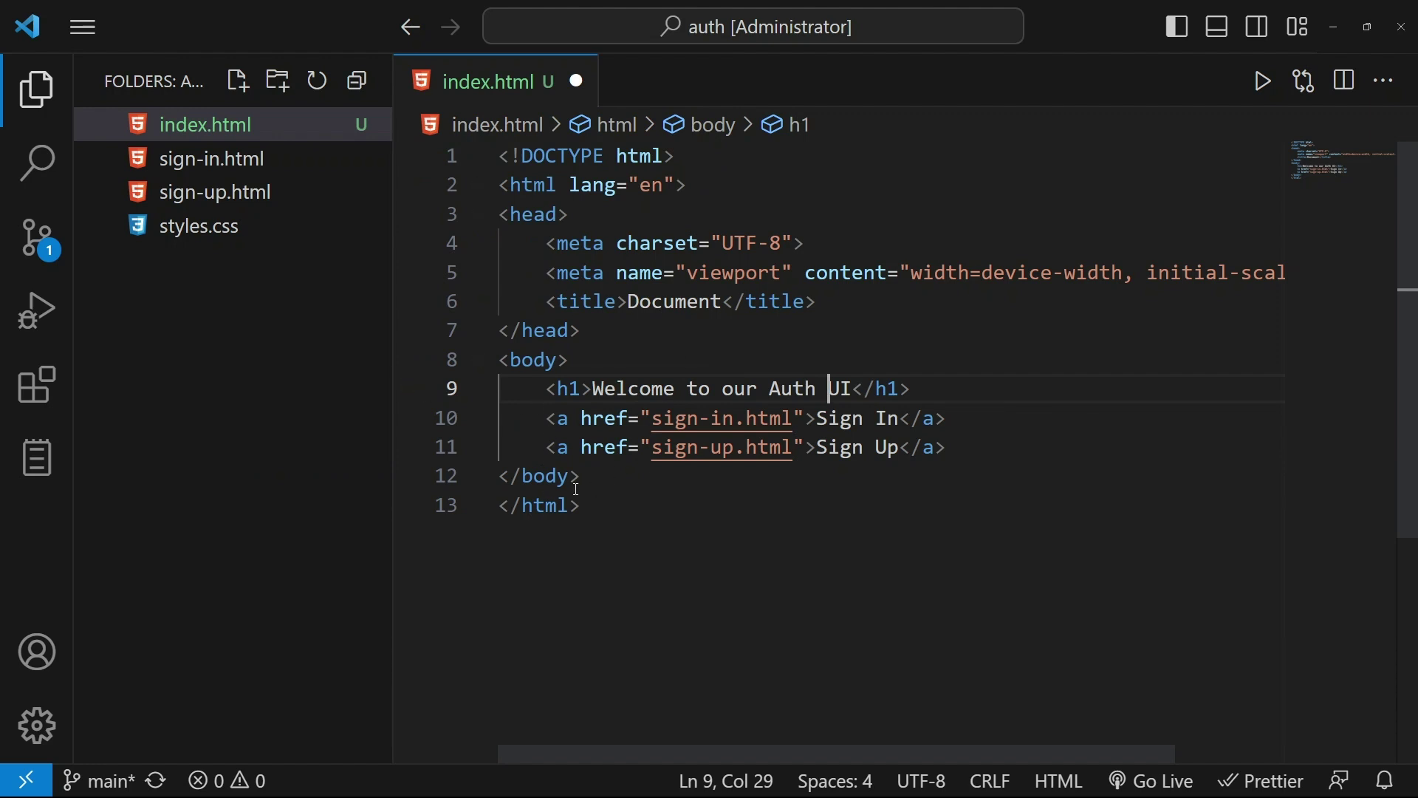
mouse_move(543, 475)
key(ctrl+s)
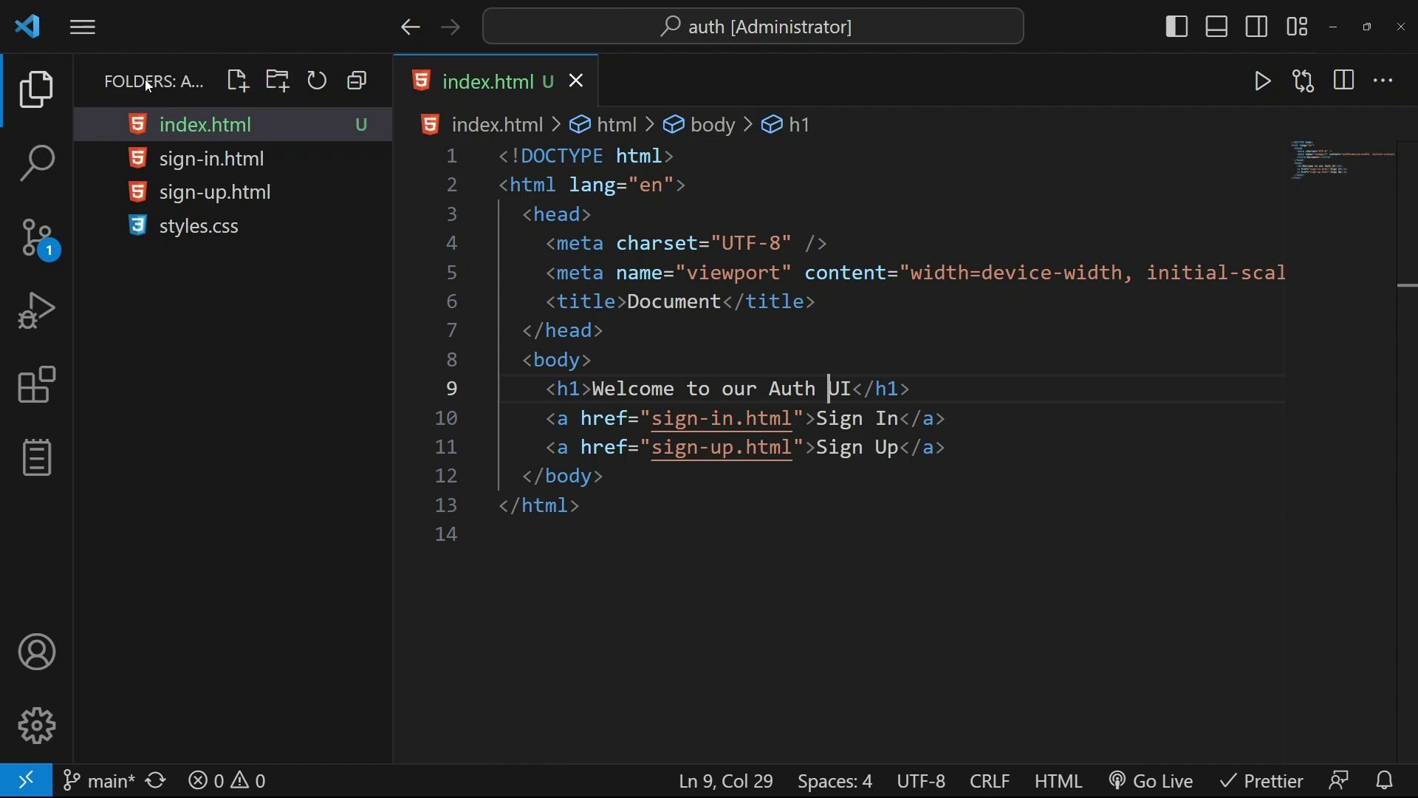
Hide the Explorer sidebar and open a new PowerShell terminal at the auth folder in VS Code
click(33, 94)
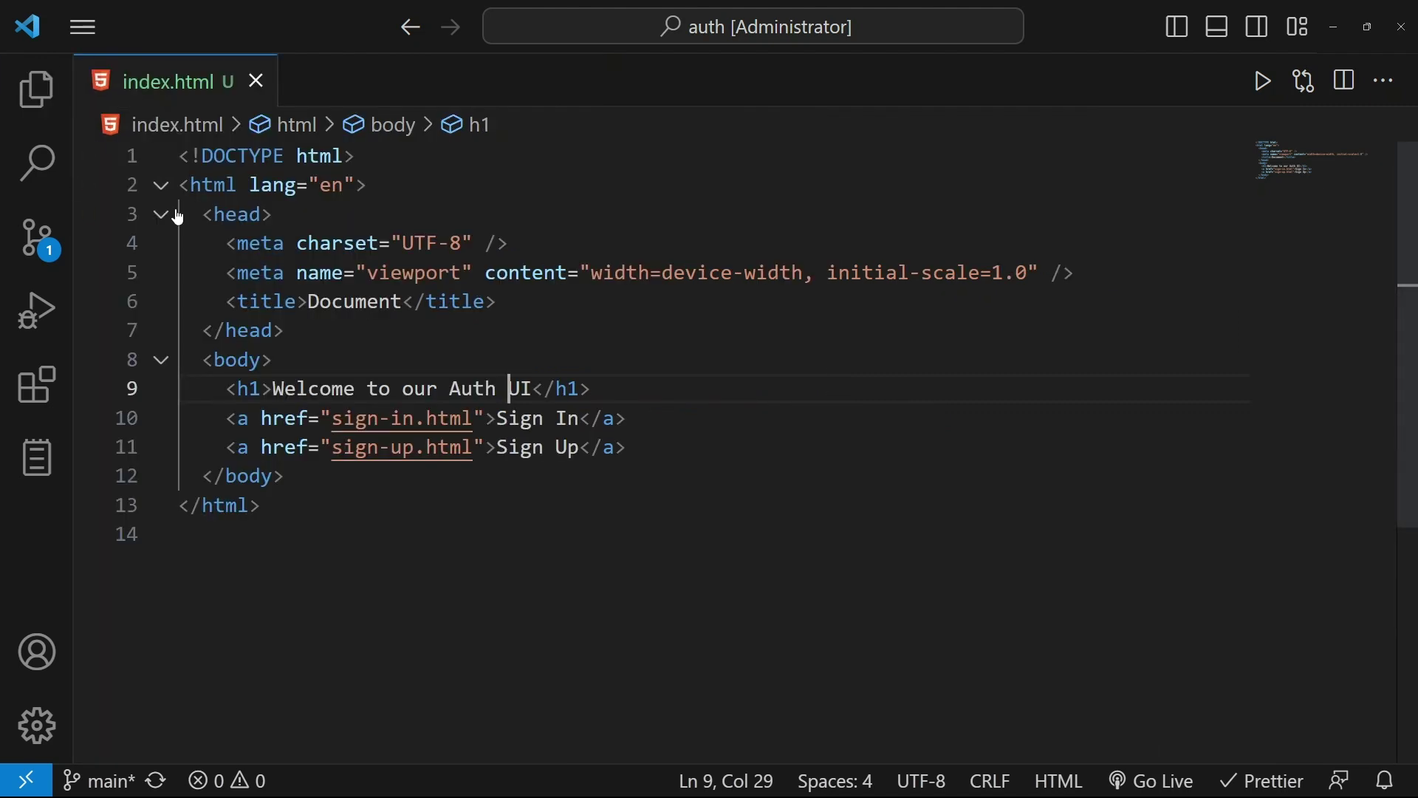
mouse_move(161, 277)
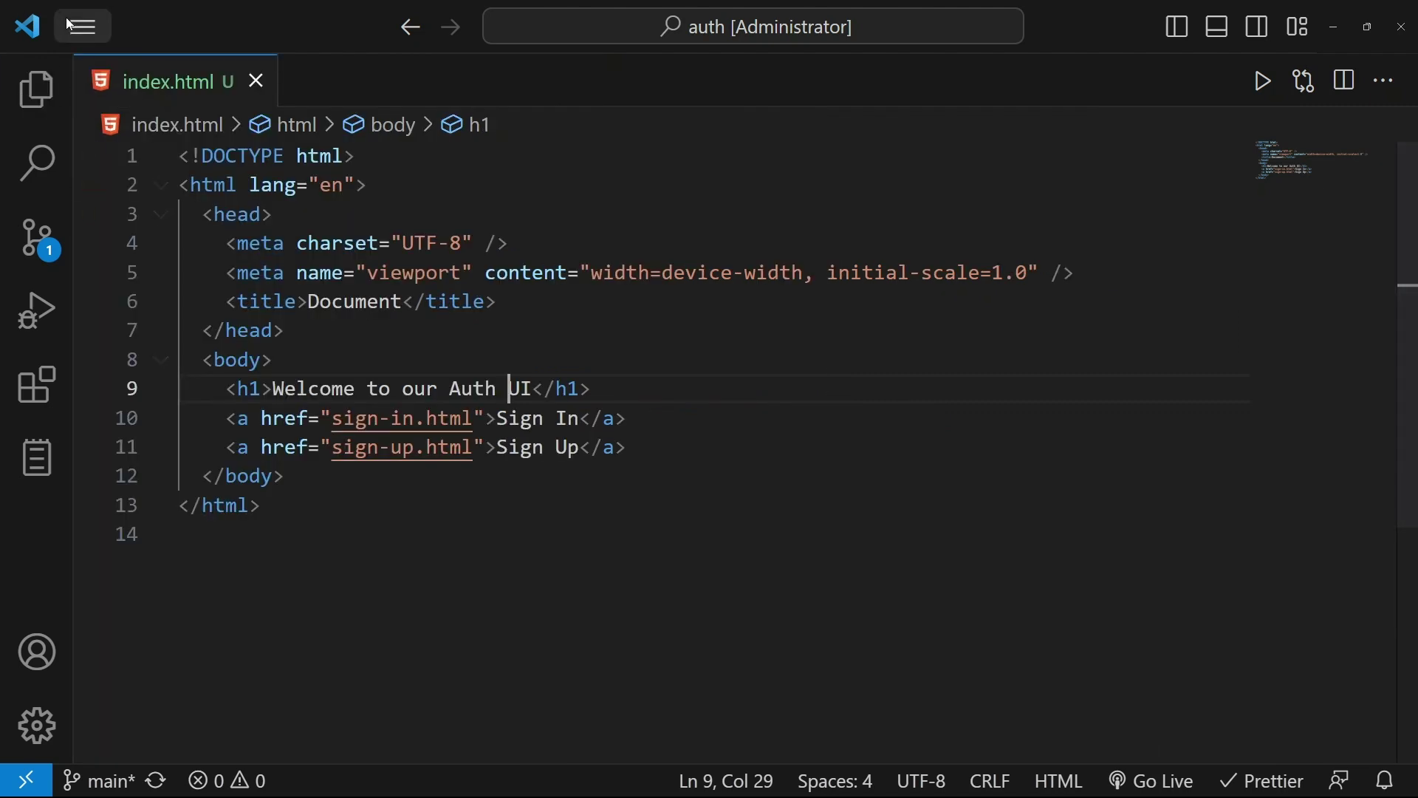
click(84, 27)
mouse_move(136, 308)
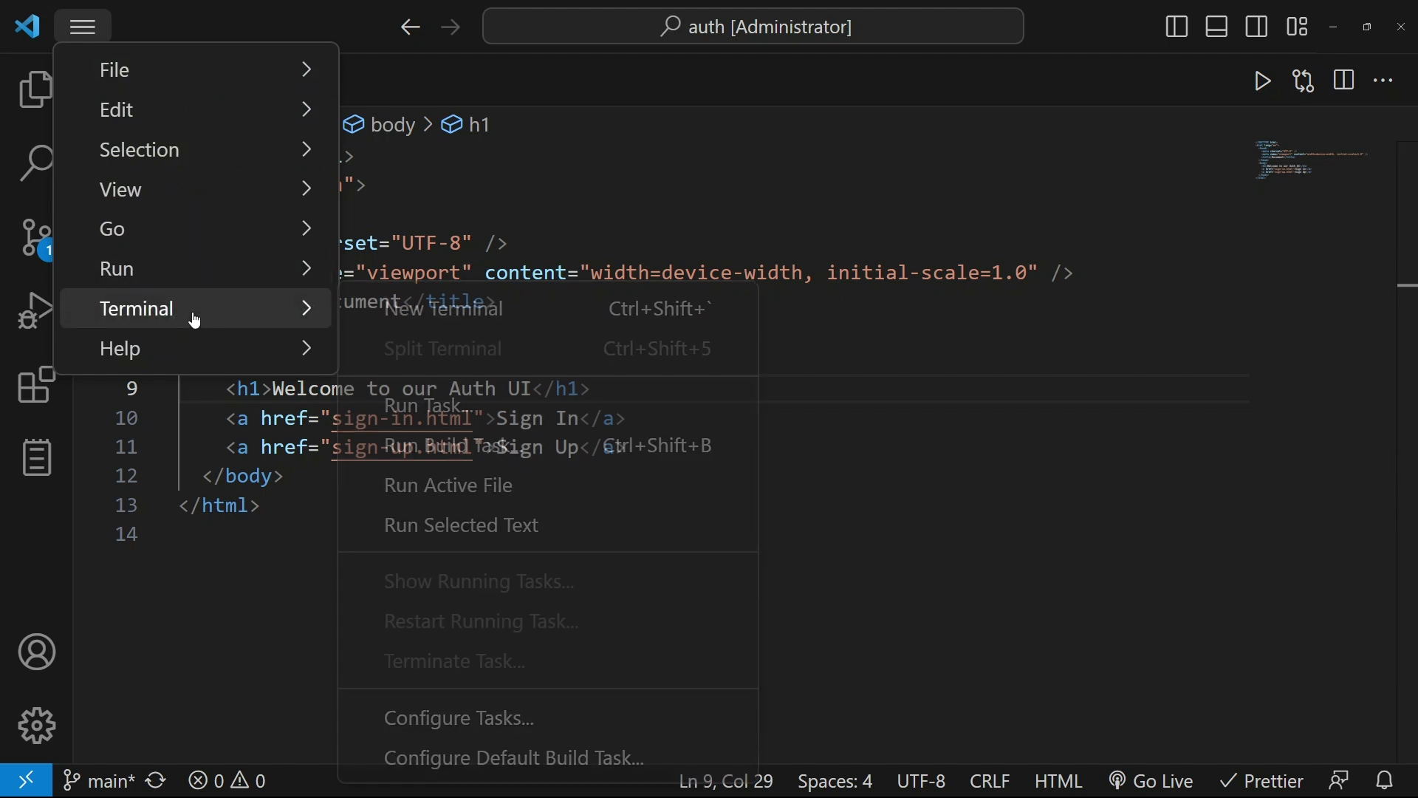
click(407, 316)
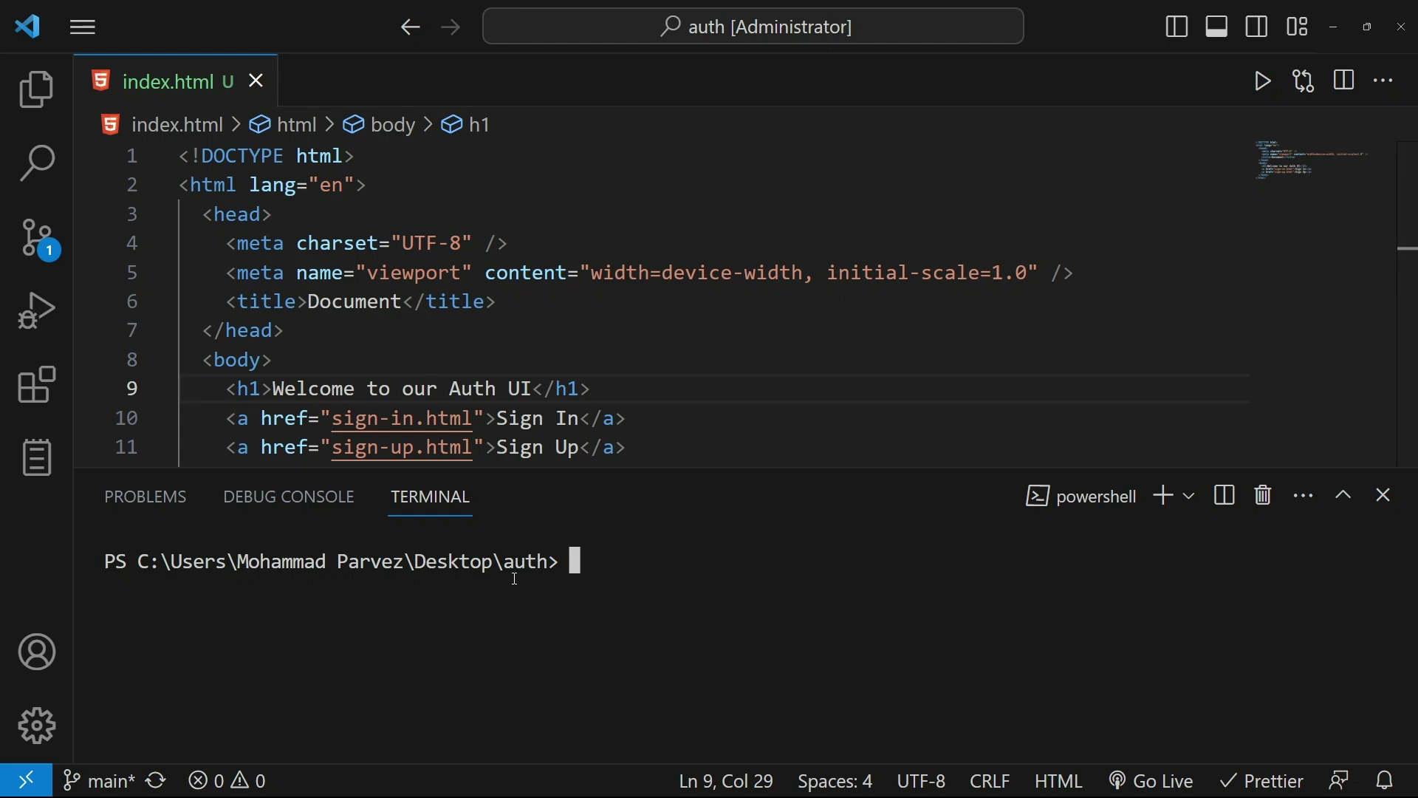
drag(505, 564, 558, 564)
Minimize VS Code and Chrome, then open the auth folder from the desktop
click(1343, 29)
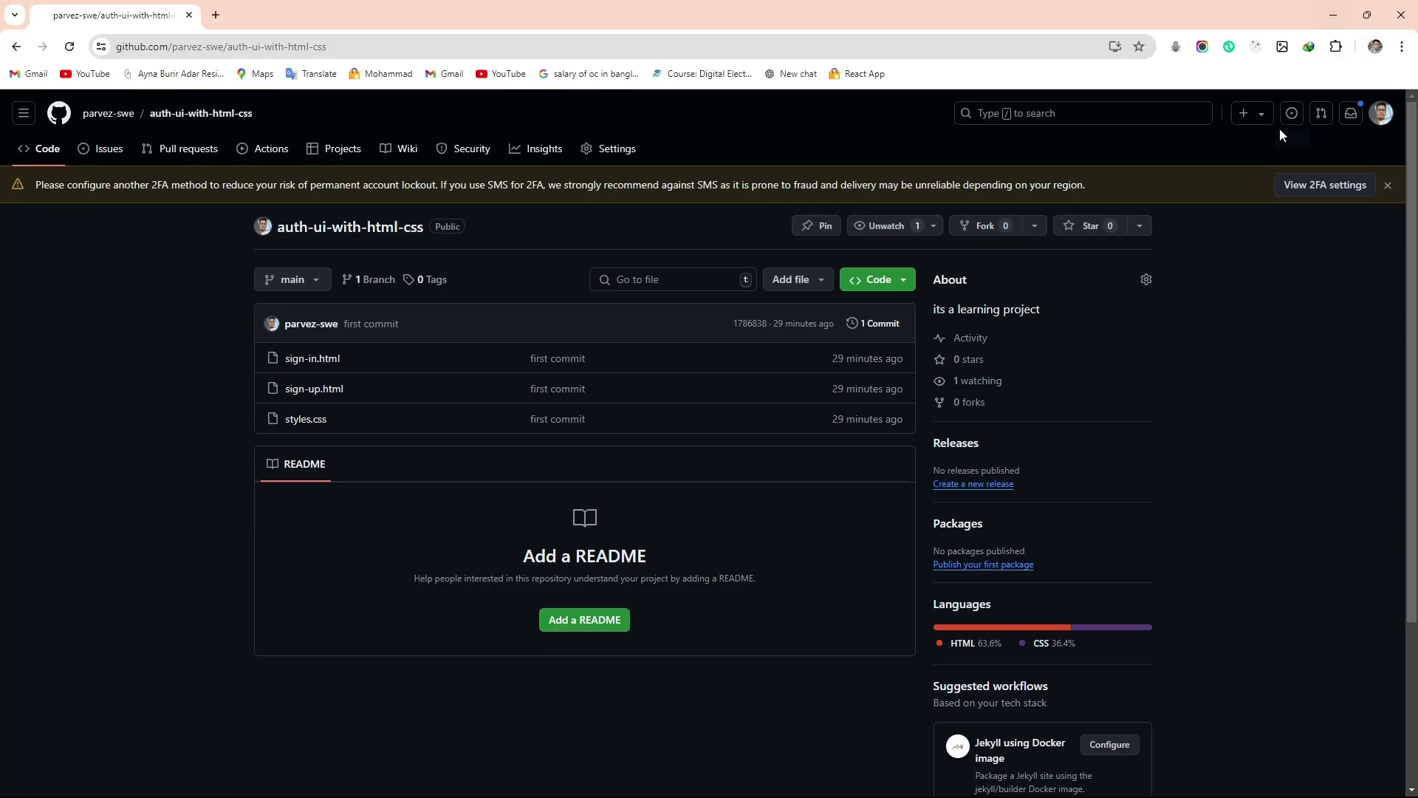
click(1333, 15)
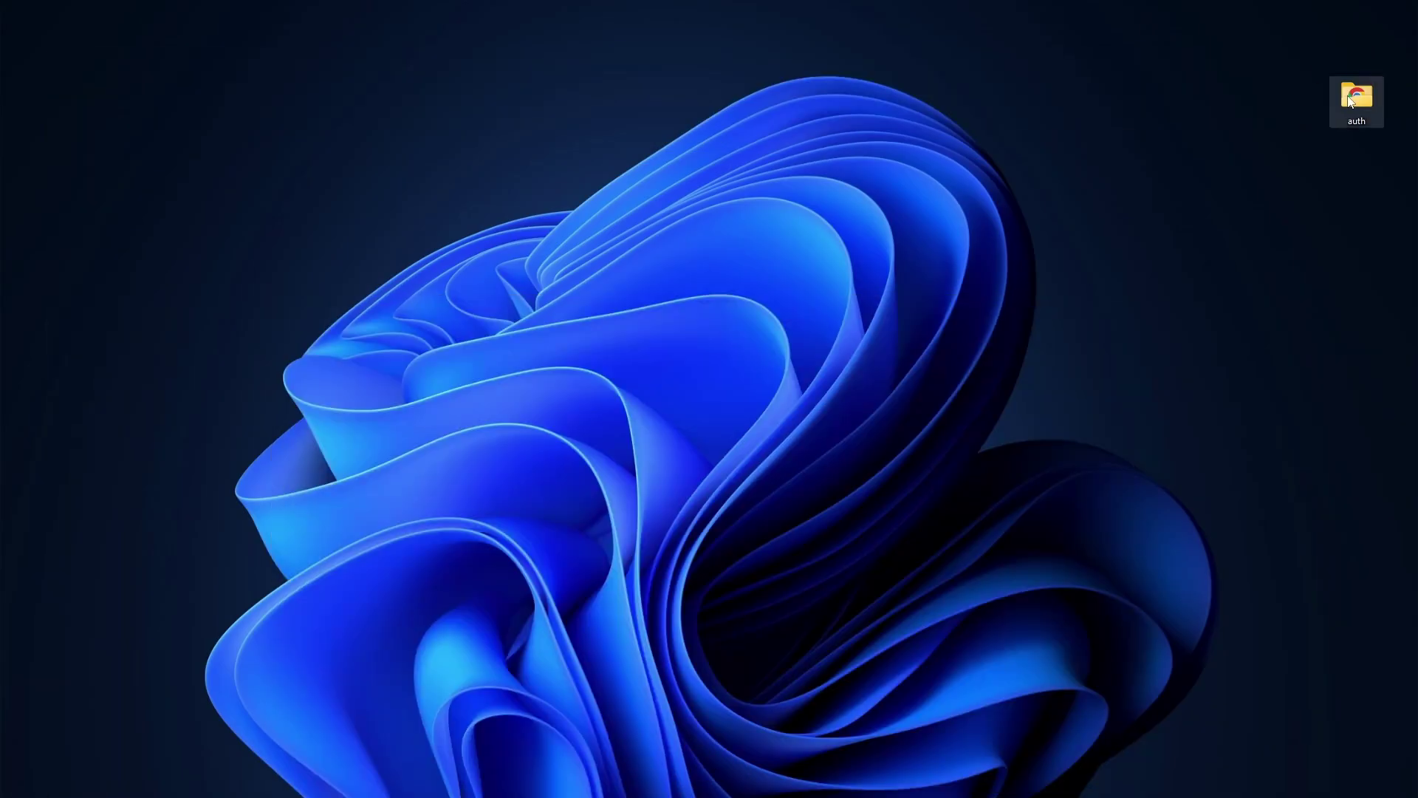
double_click(1349, 102)
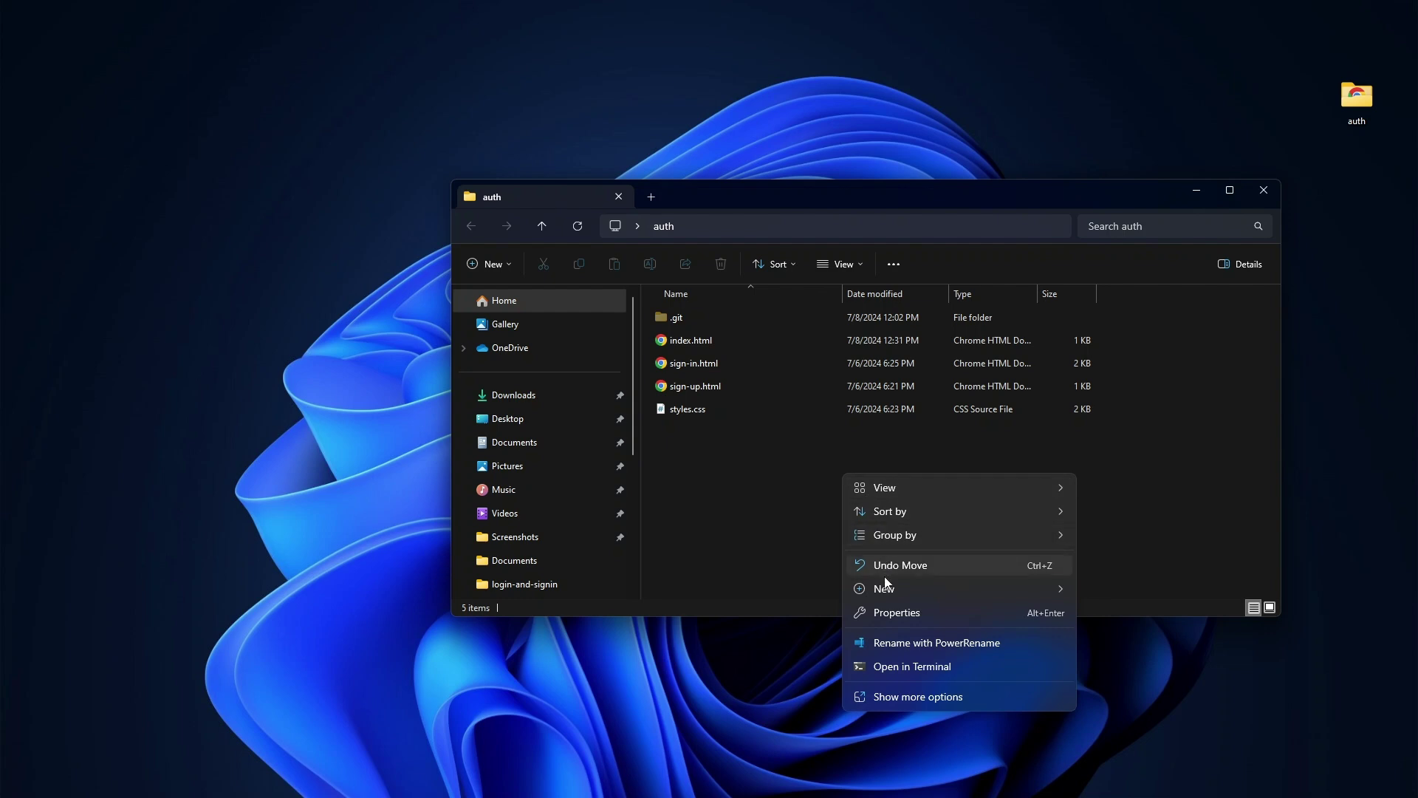
Launch a standalone PowerShell window at the auth folder via Open in Terminal
click(895, 667)
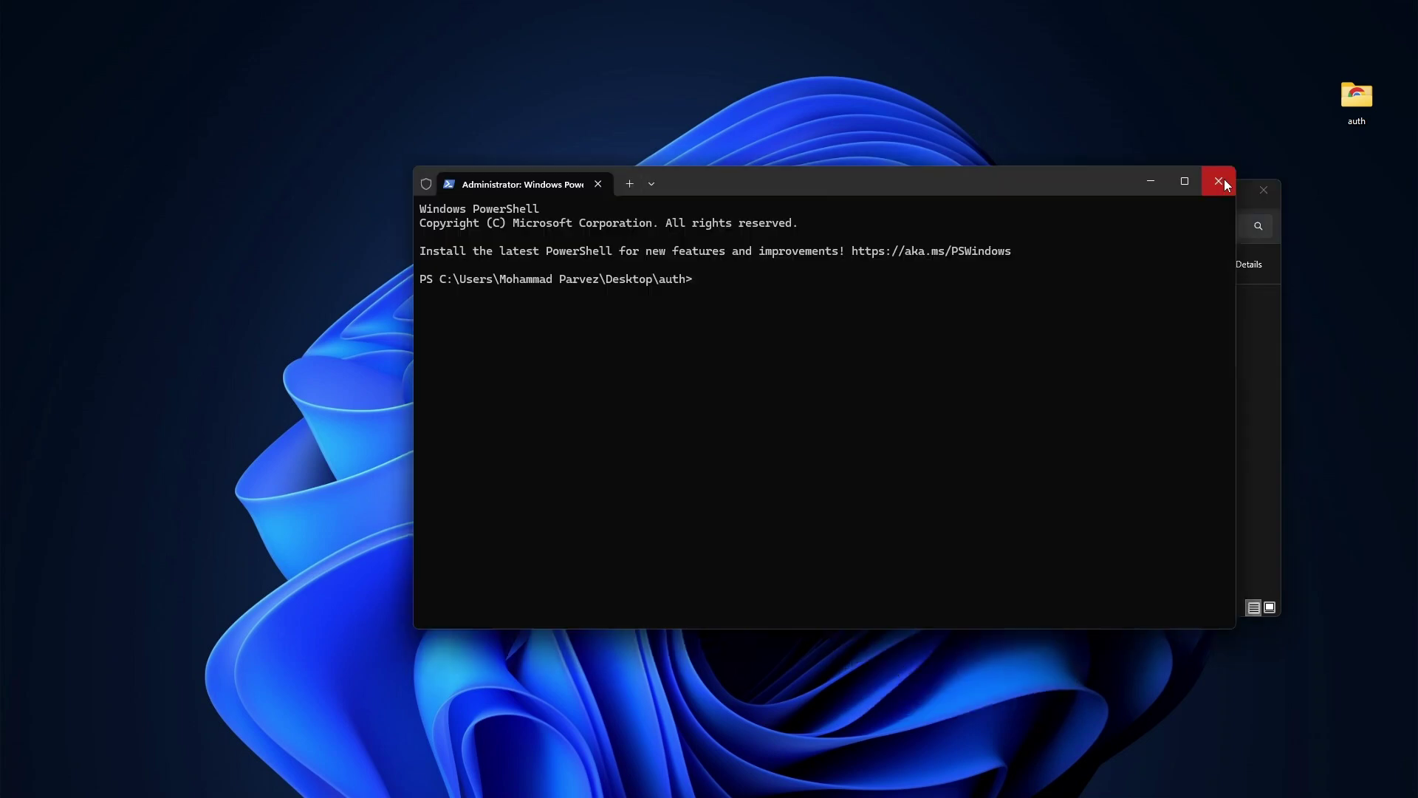
click(1225, 179)
click(1078, 412)
right_click(978, 482)
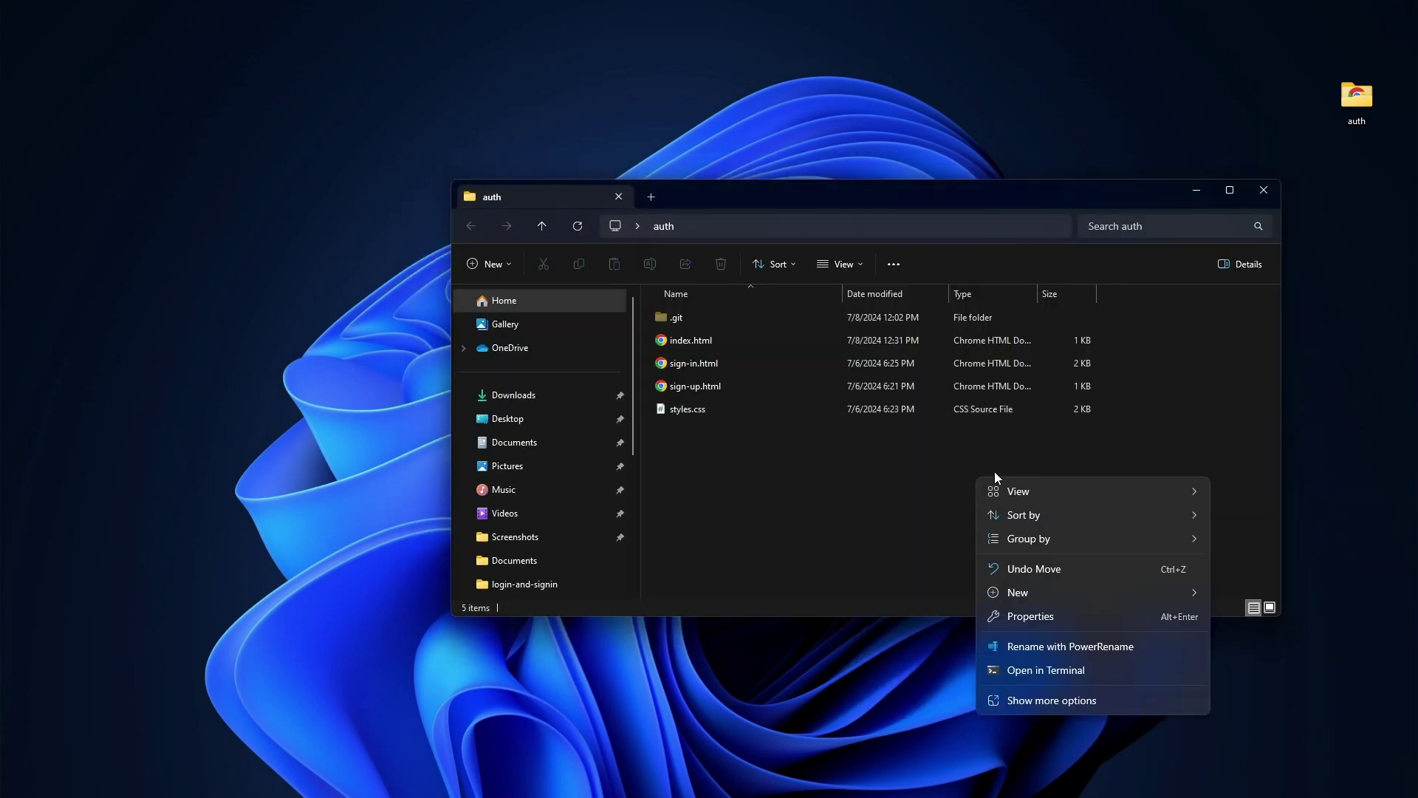
click(1032, 674)
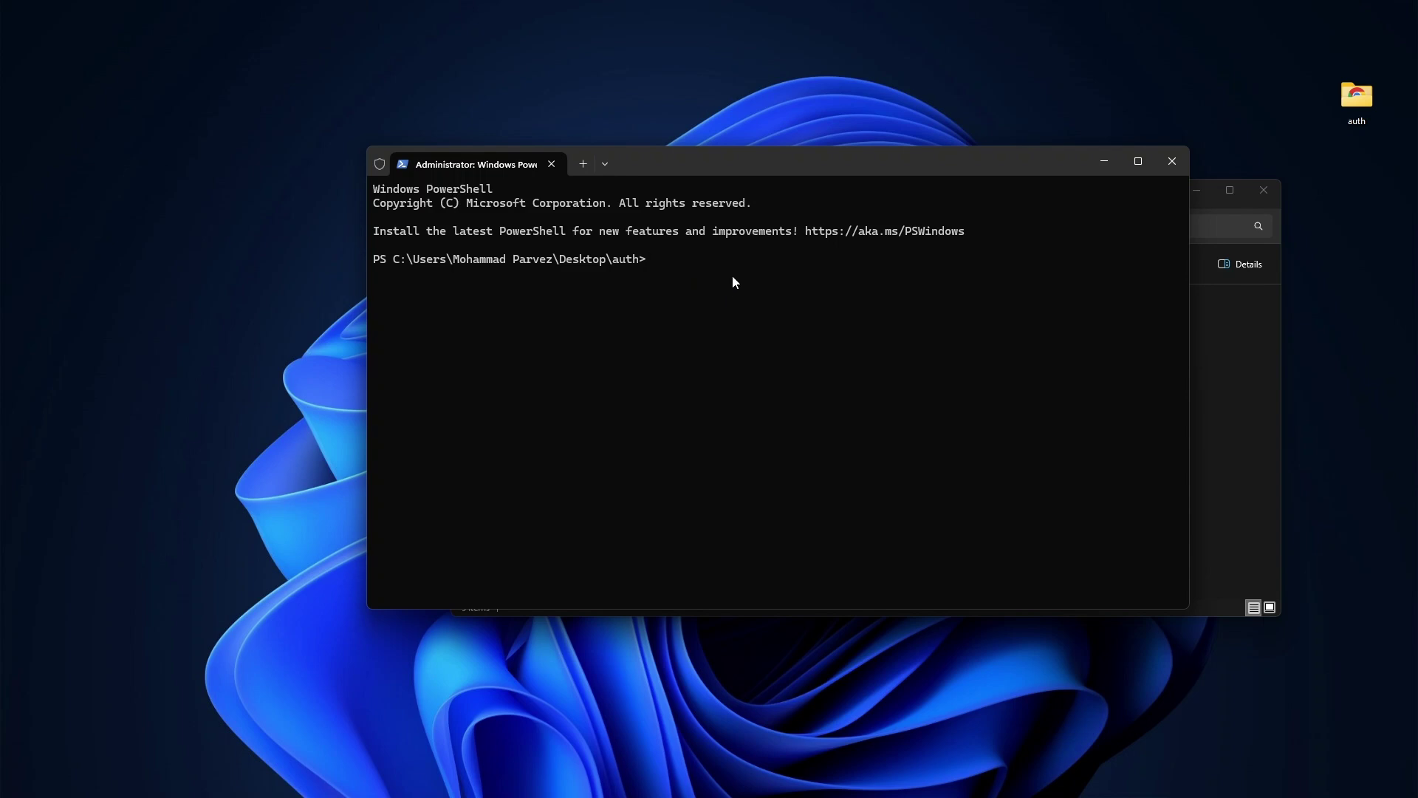
Stage all changes in the auth folder with 'git add .'
text(gi)
text(t a)
text(add)
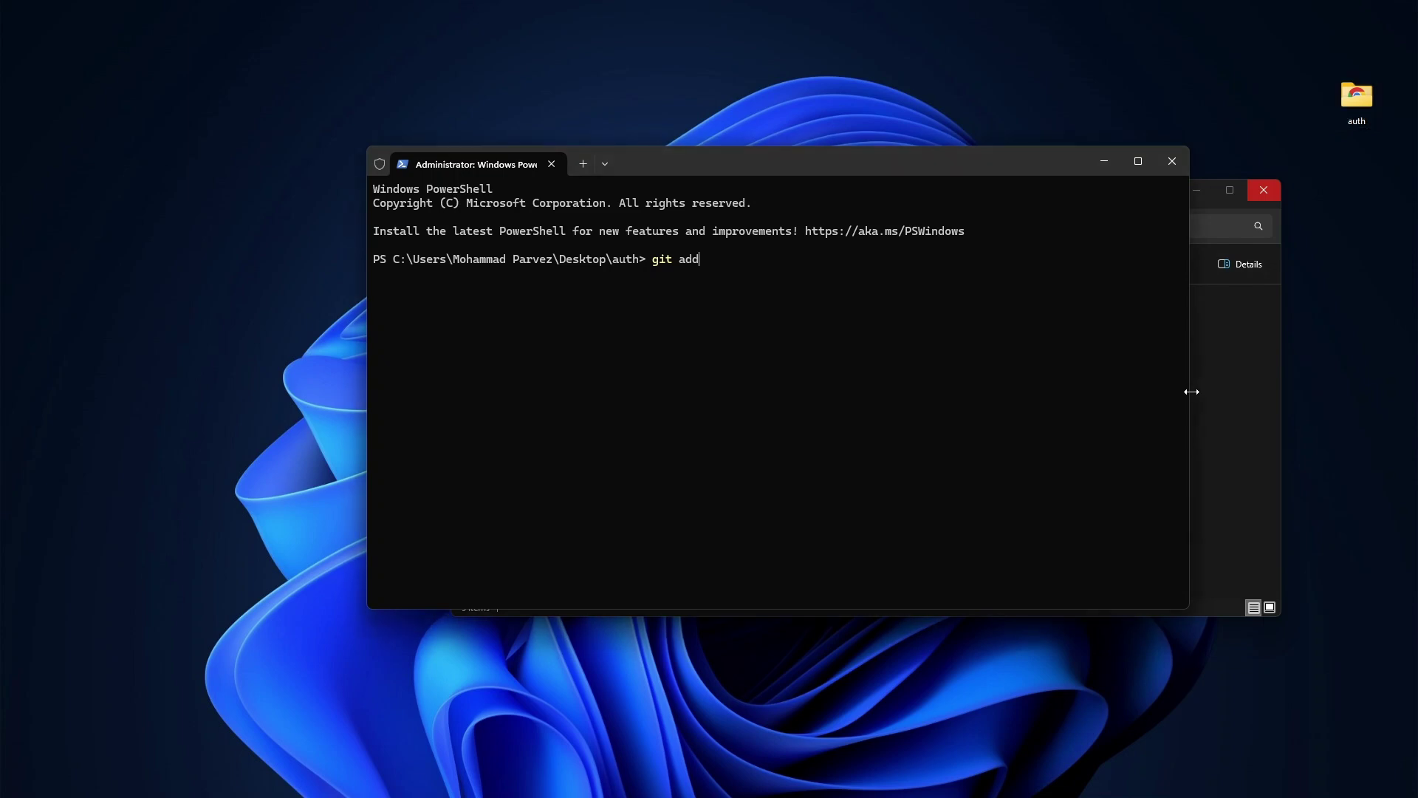
click(1225, 387)
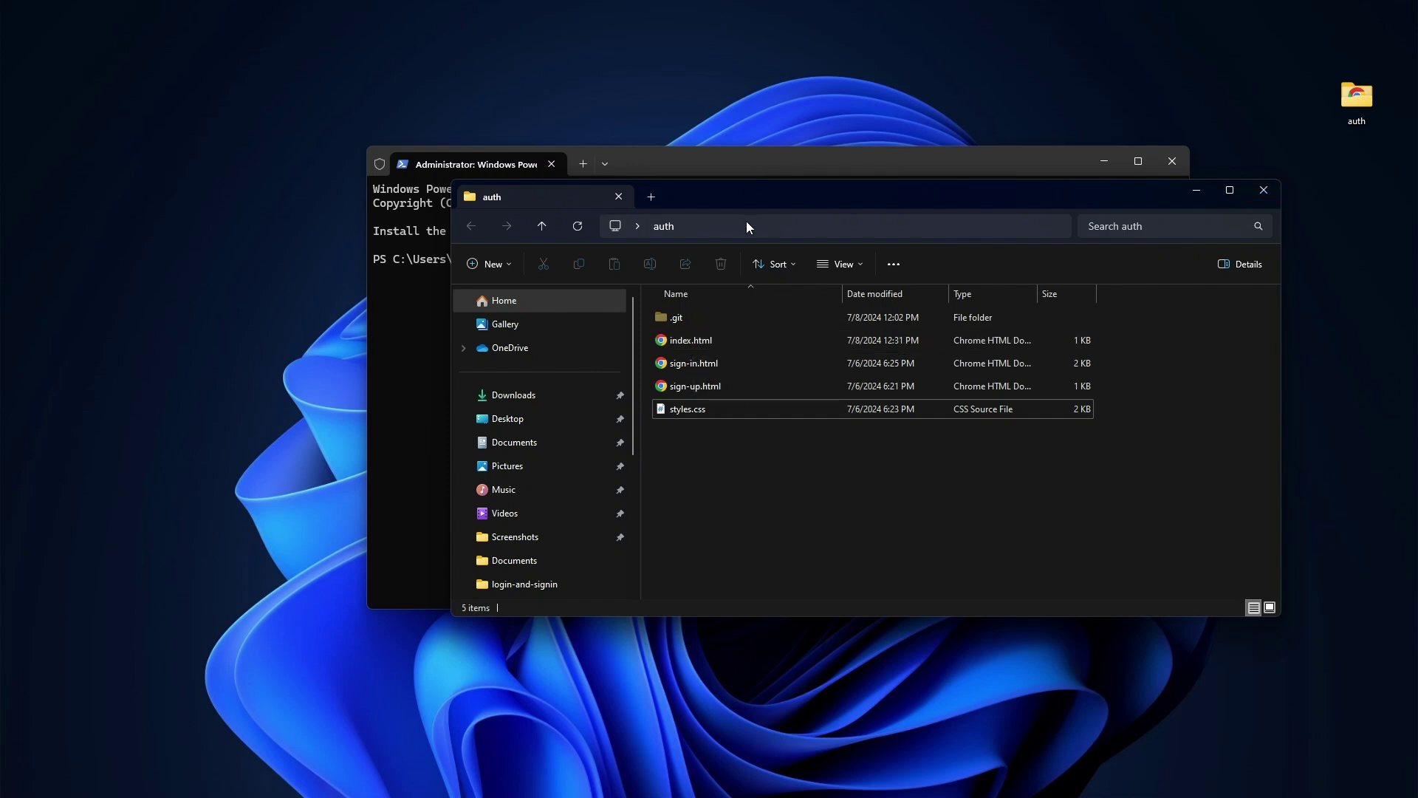
click(757, 176)
text(git add)
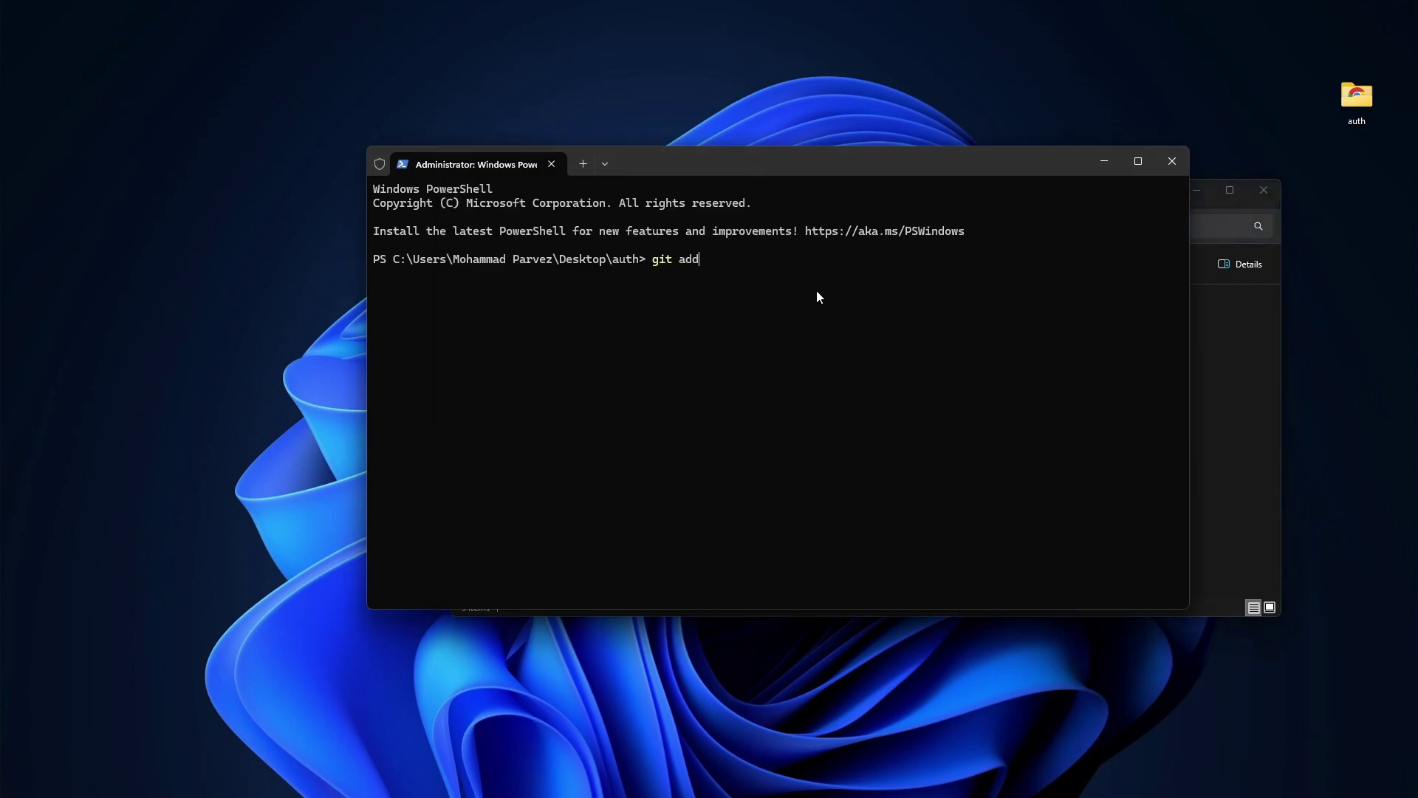
text( .)
key(Return)
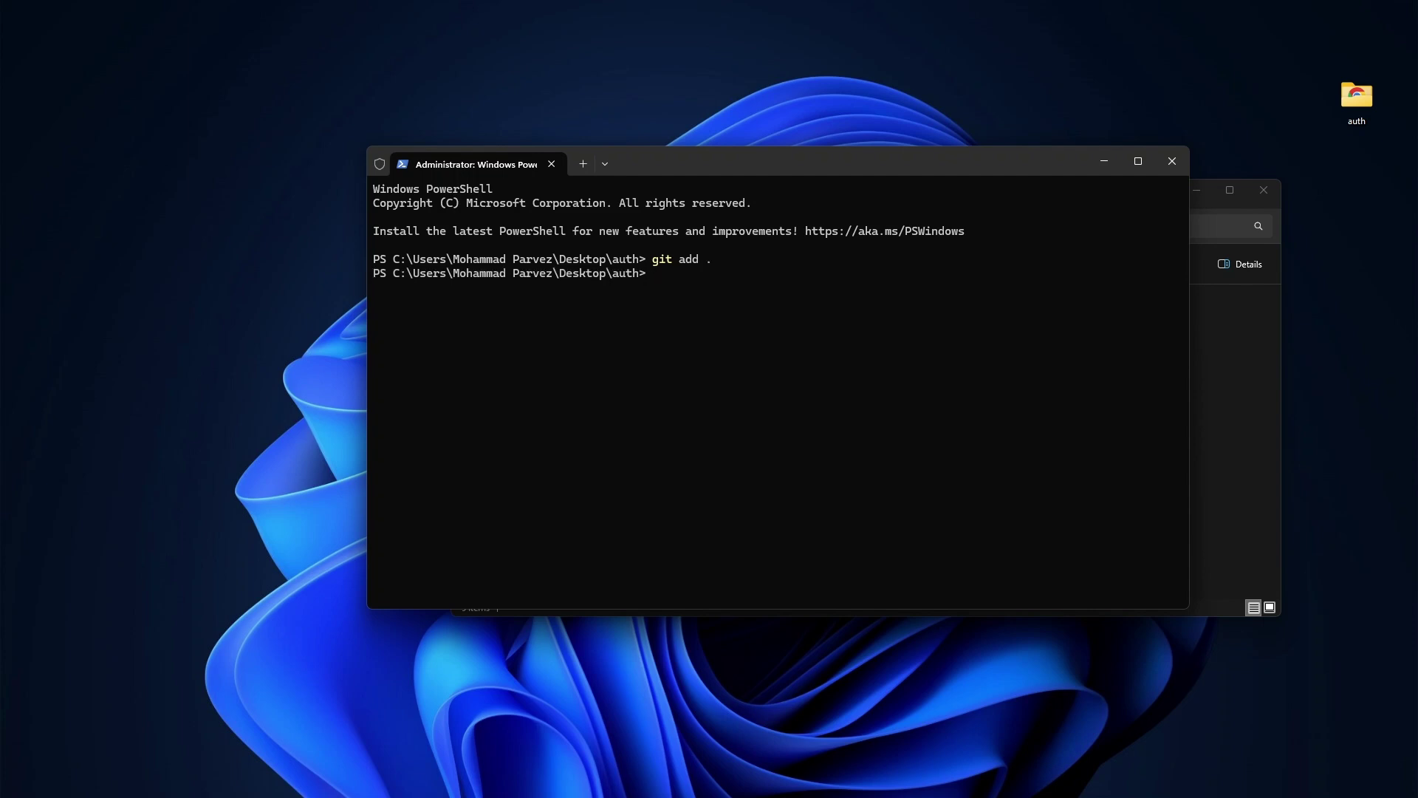
Commit with message 'add an index file' and push with 'git push -u origin main'
text(git comi)
key(BackSpace)
text(mit )
text(-m ')
text(add a)
text(n index f)
text(ile';)
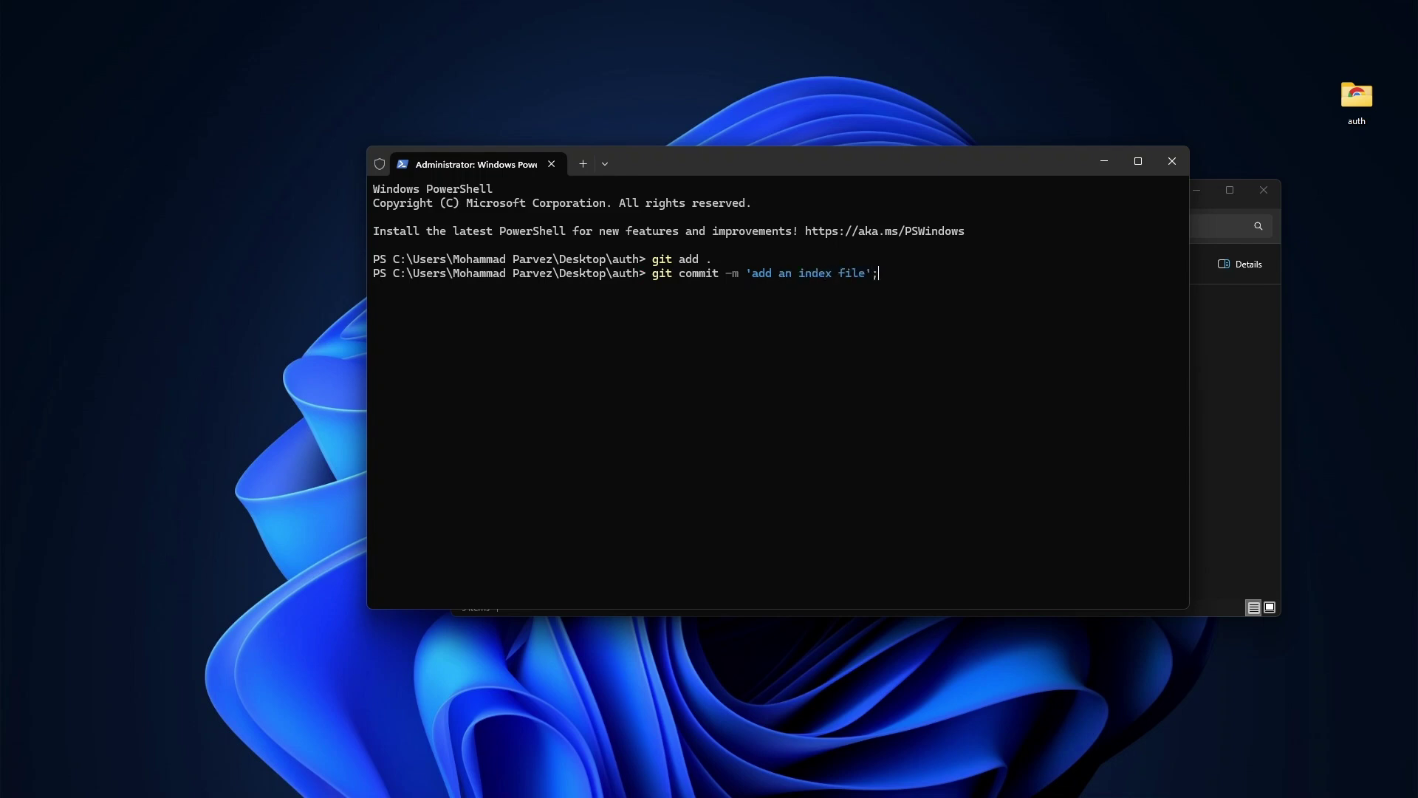
key(Return)
text(git )
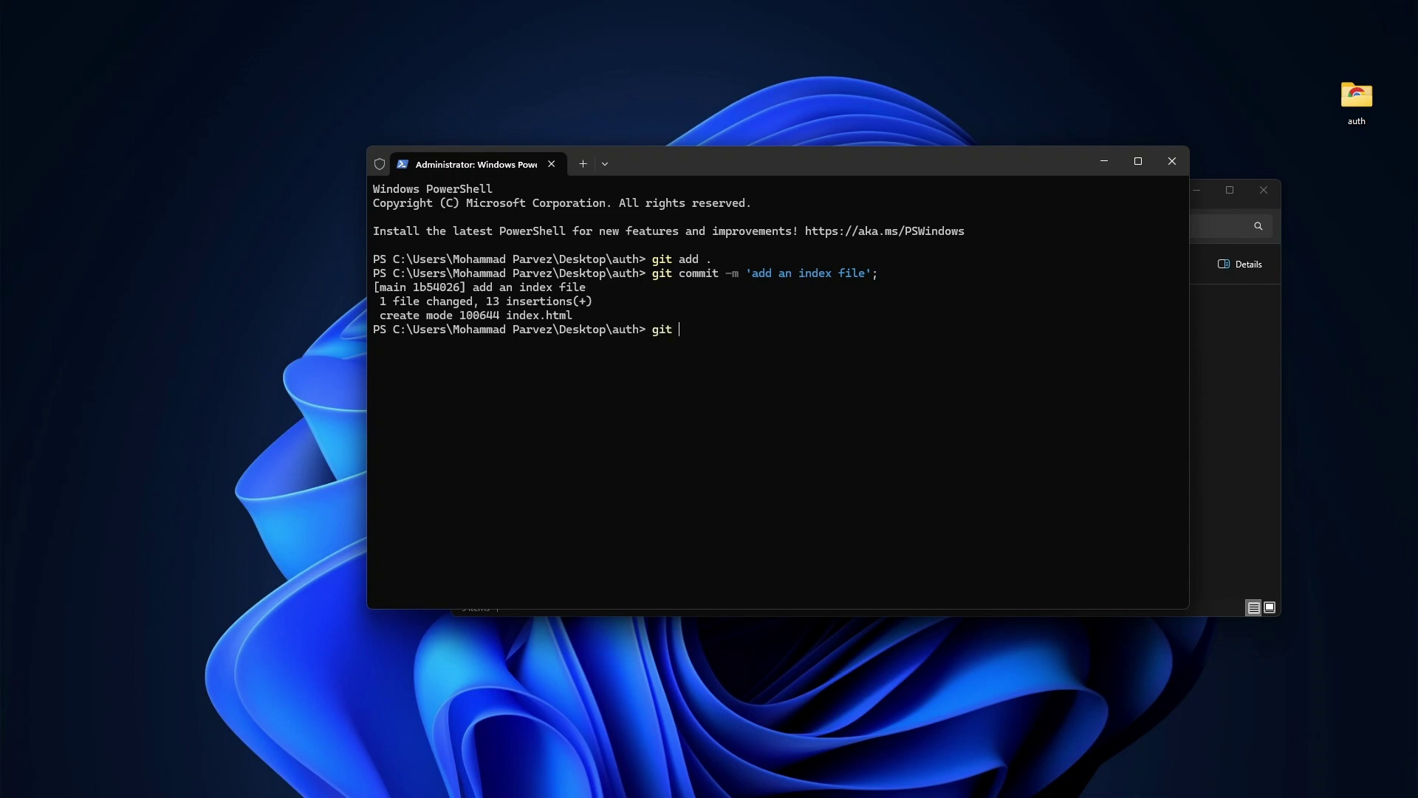
text(pus h -)
text(u origin)
text( main)
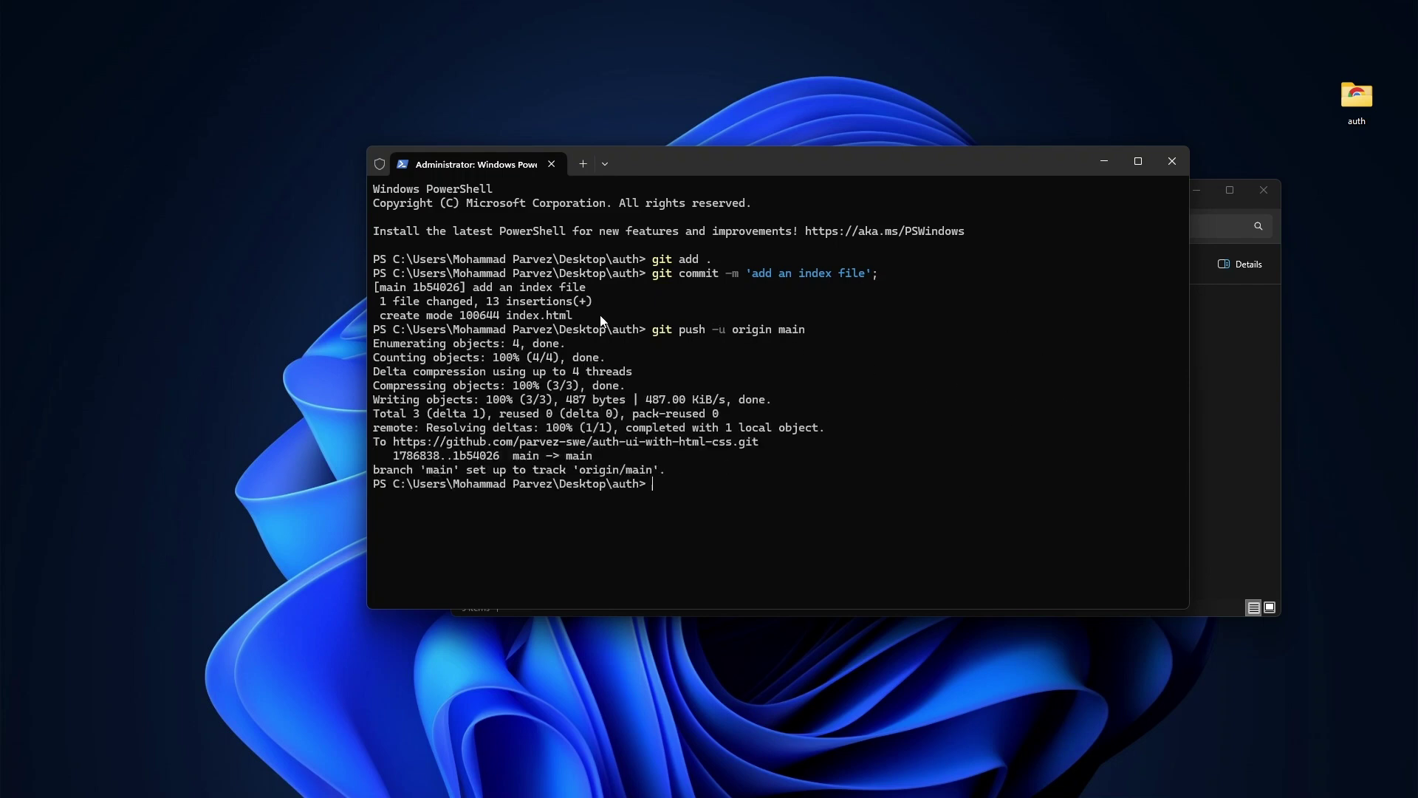
click(706, 790)
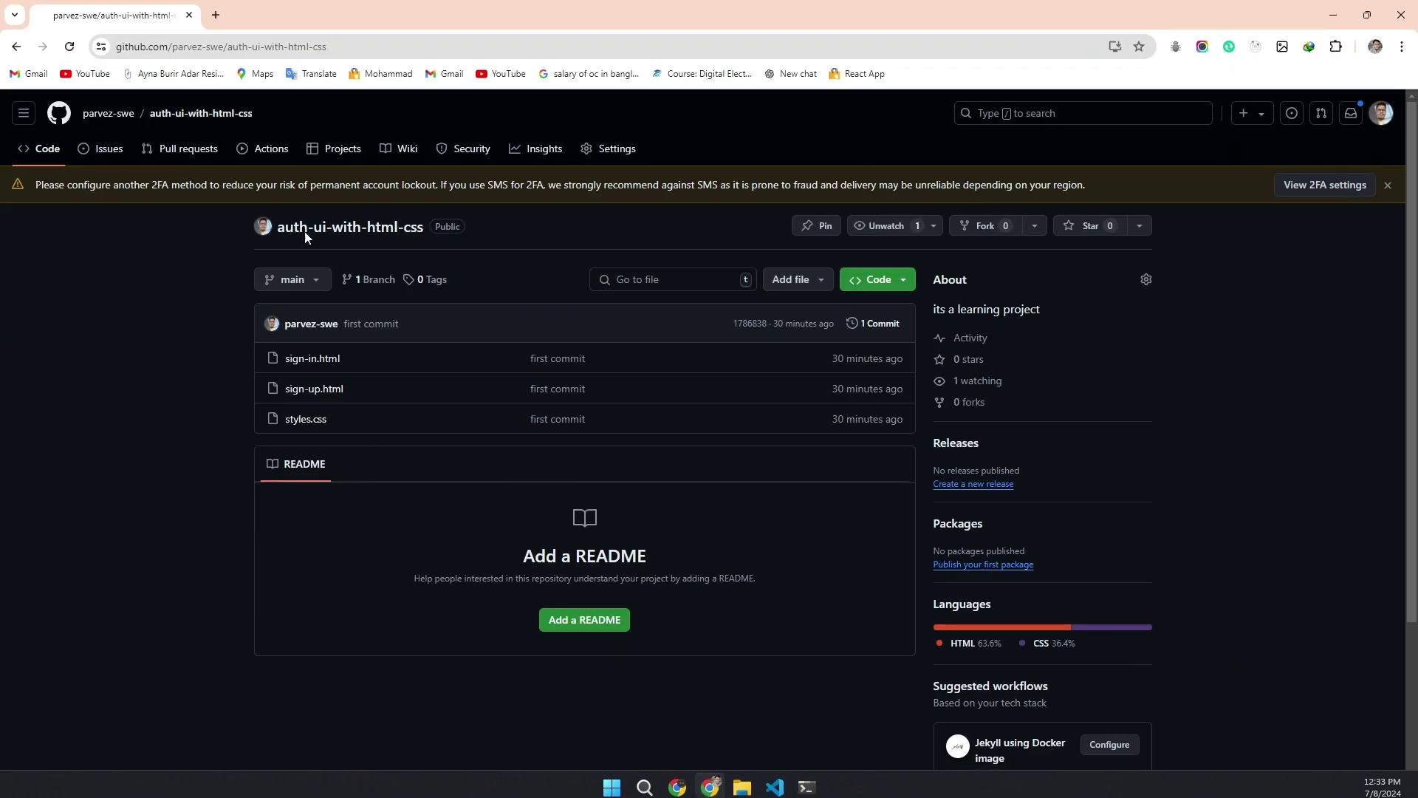
Reload the repo, open index.html and highlight lines 9–11 with the heading and links
click(69, 47)
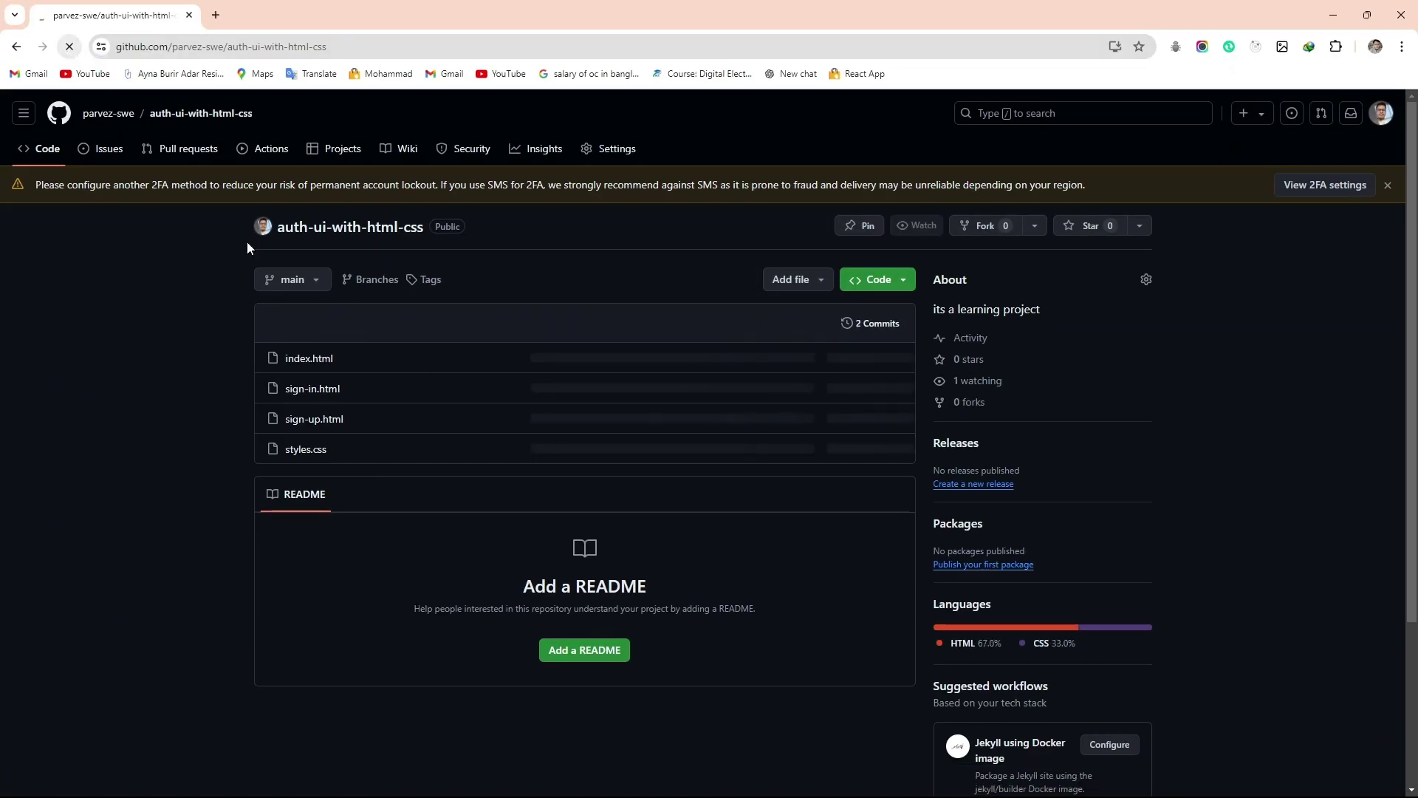
click(307, 366)
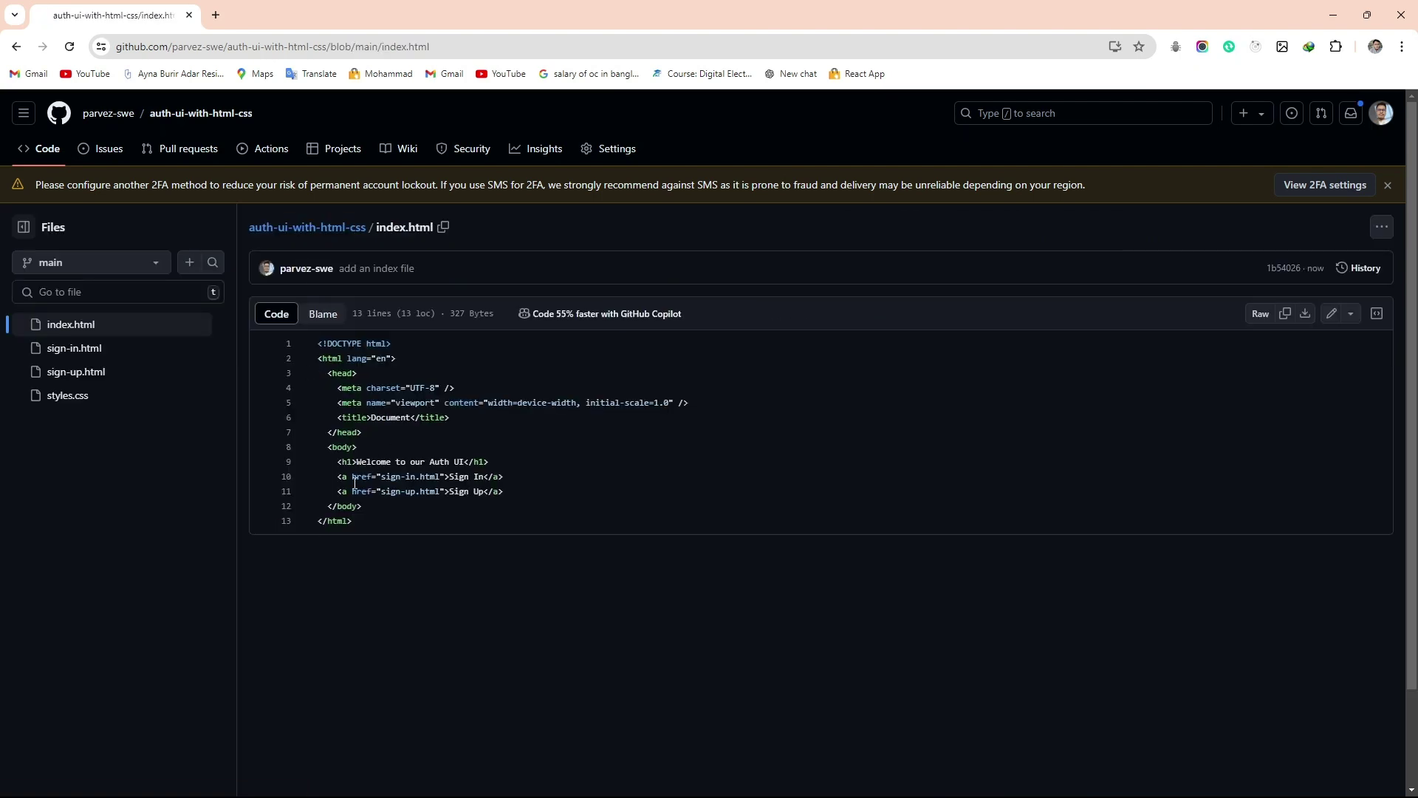
drag(330, 471, 522, 498)
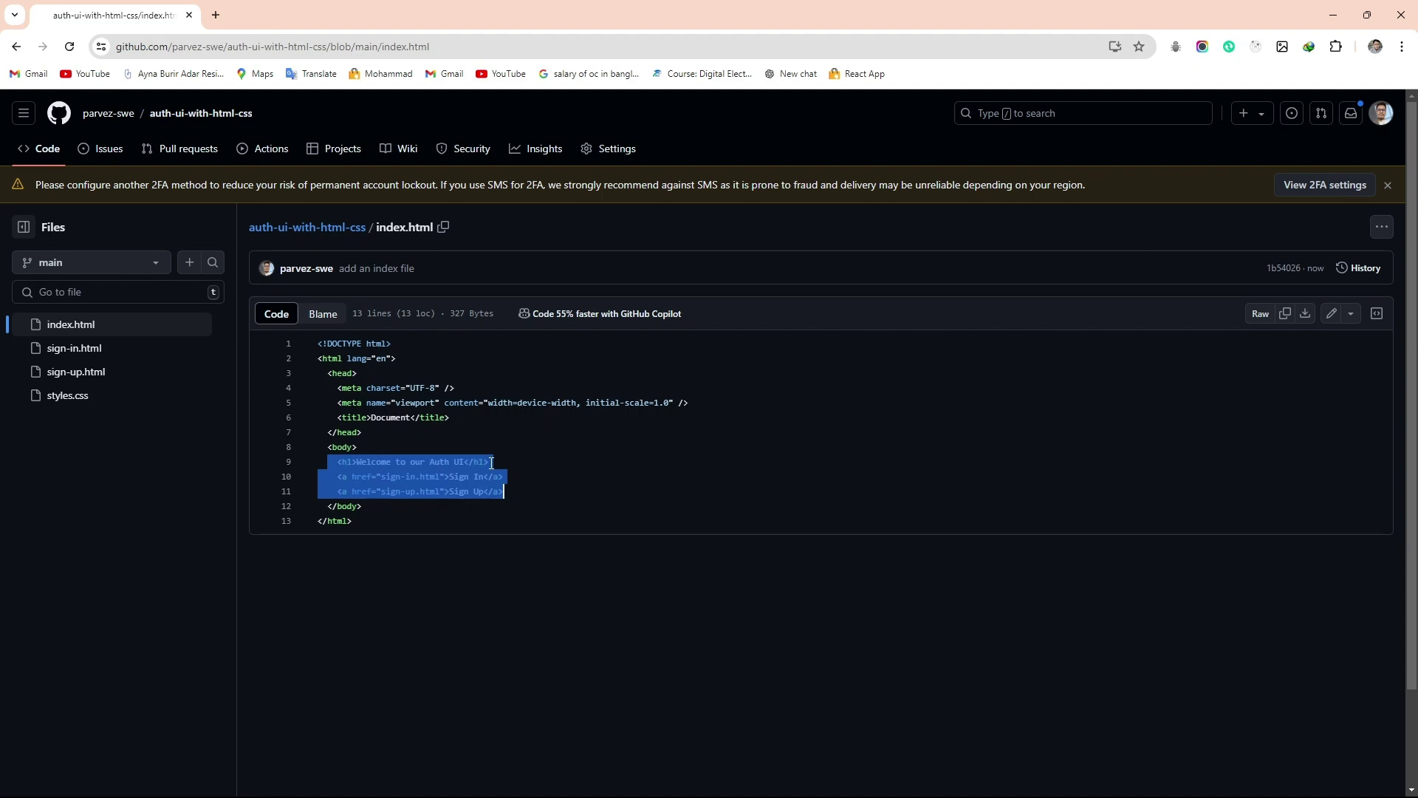
key(alt+Tab)
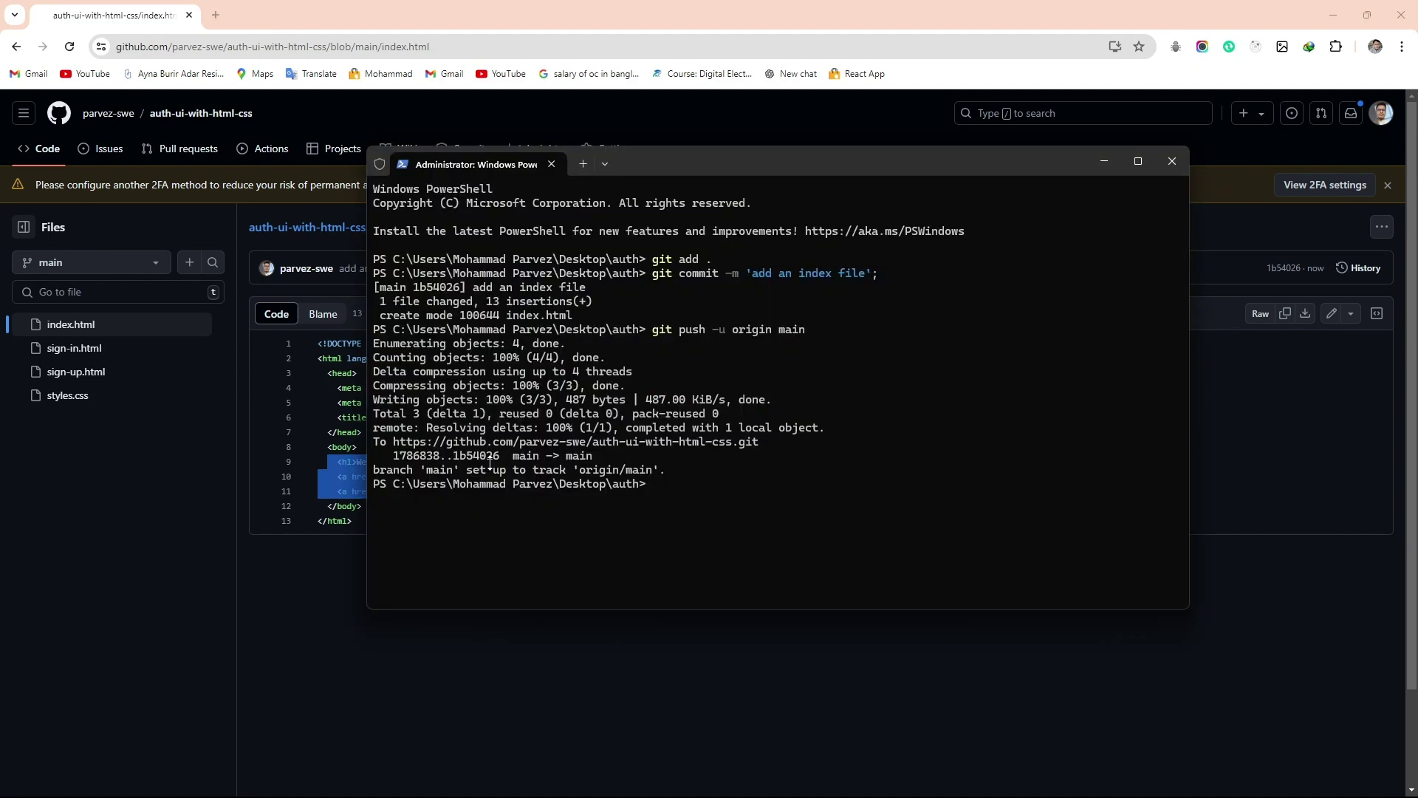